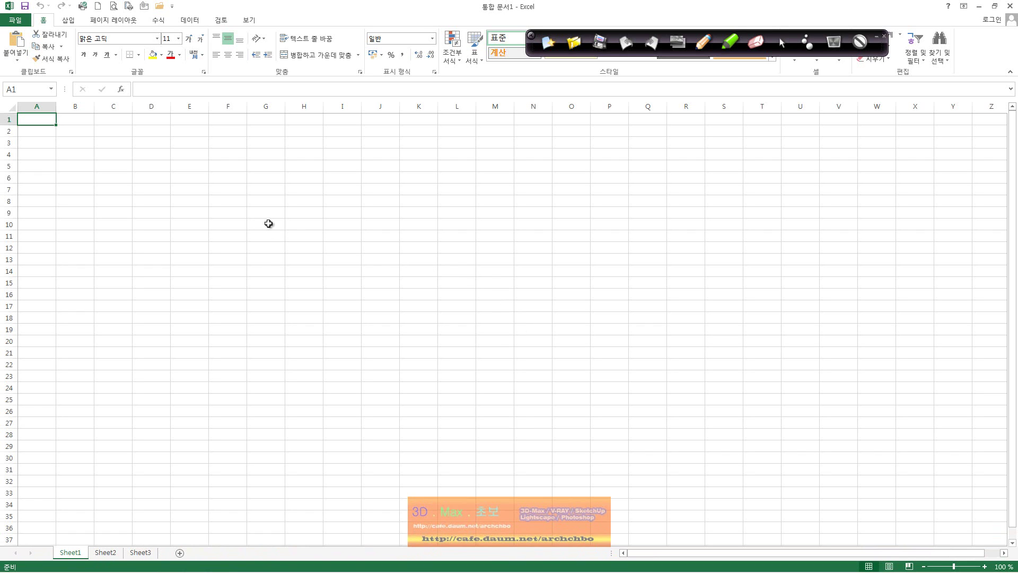
# Step: Open Sheet2 with the 직원 명부 table and move the floating drawing toolbar clear of the cell style commands
pyautogui.click(16, 20)
pyautogui.click(298, 94)
pyautogui.click(265, 205)
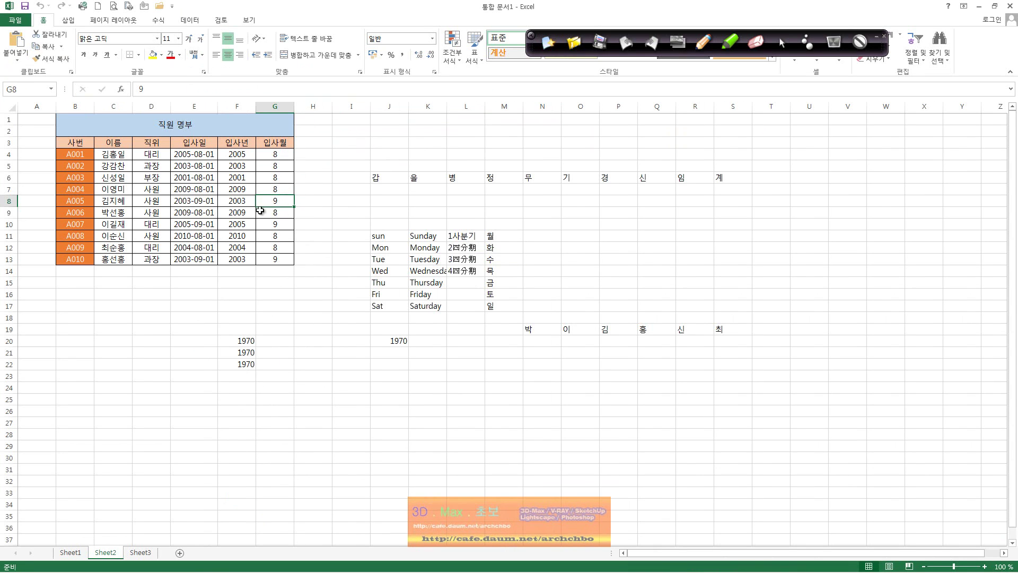
pyautogui.click(162, 203)
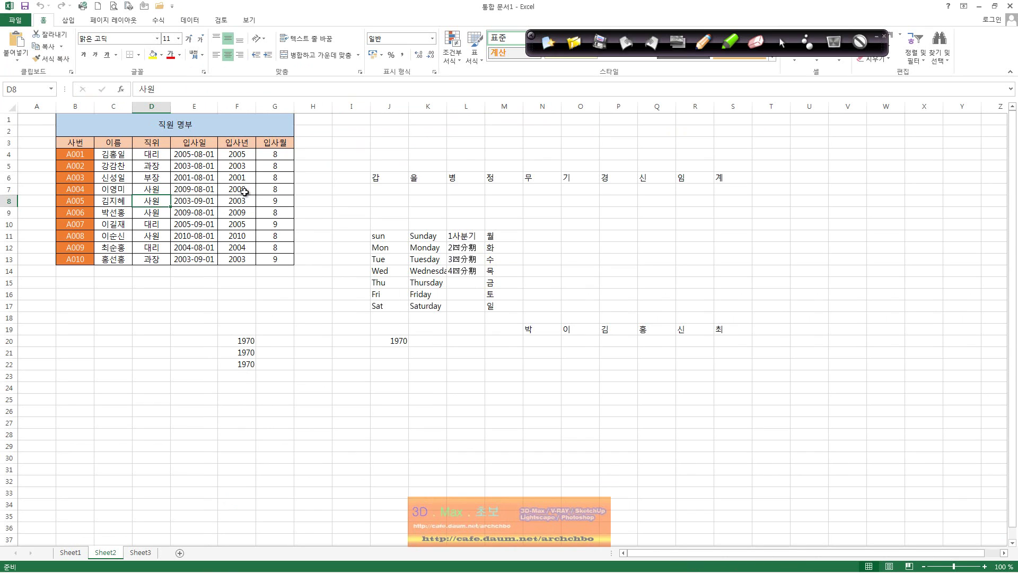
pyautogui.click(128, 153)
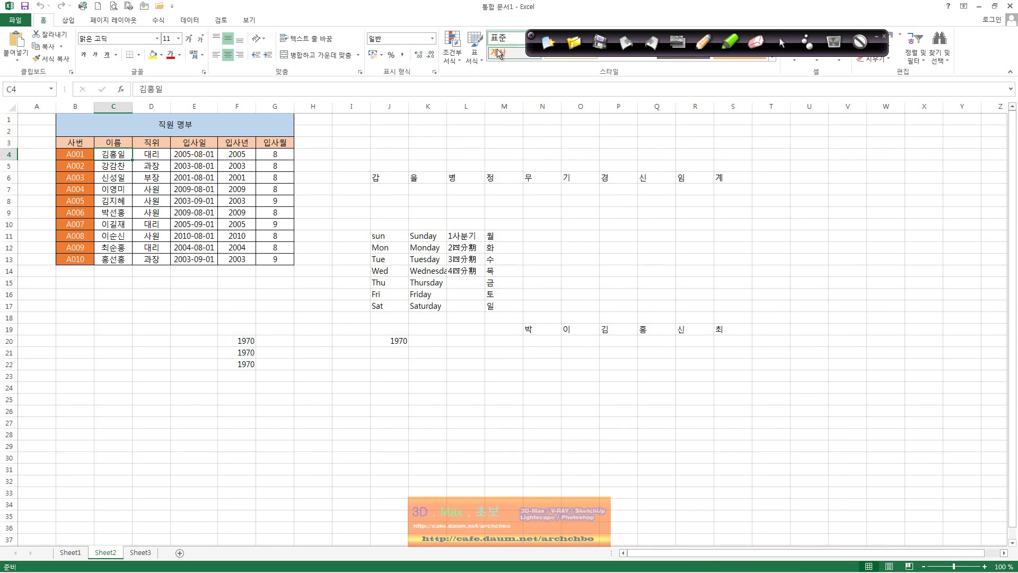
pyautogui.moveTo(528, 46); pyautogui.dragTo(608, 19)
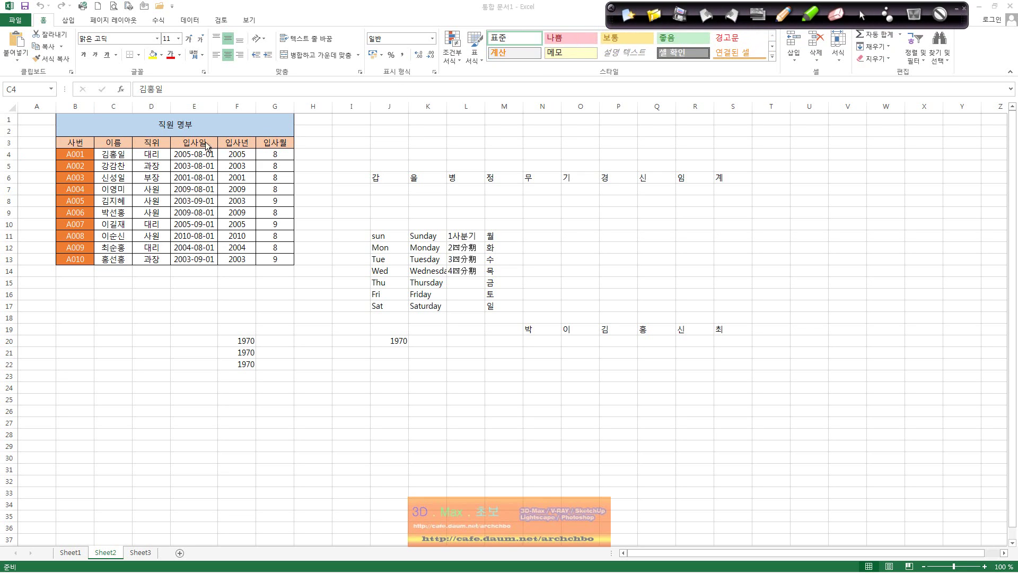
# Step: Insert a comment on cell C4 stating that the employee is a promotion candidate (진급대상자입니다.)
pyautogui.click(122, 152)
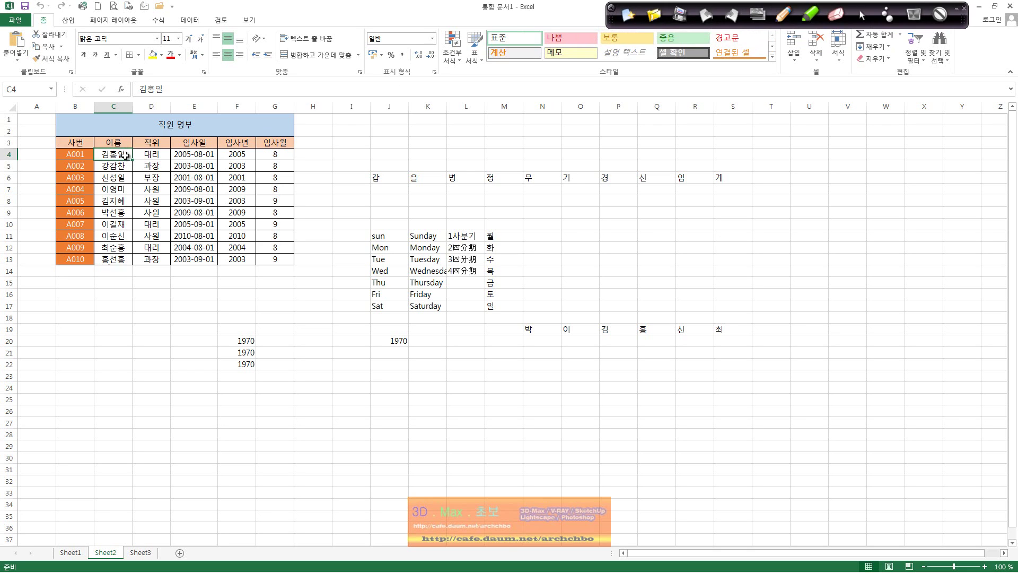
pyautogui.rightClick(125, 155)
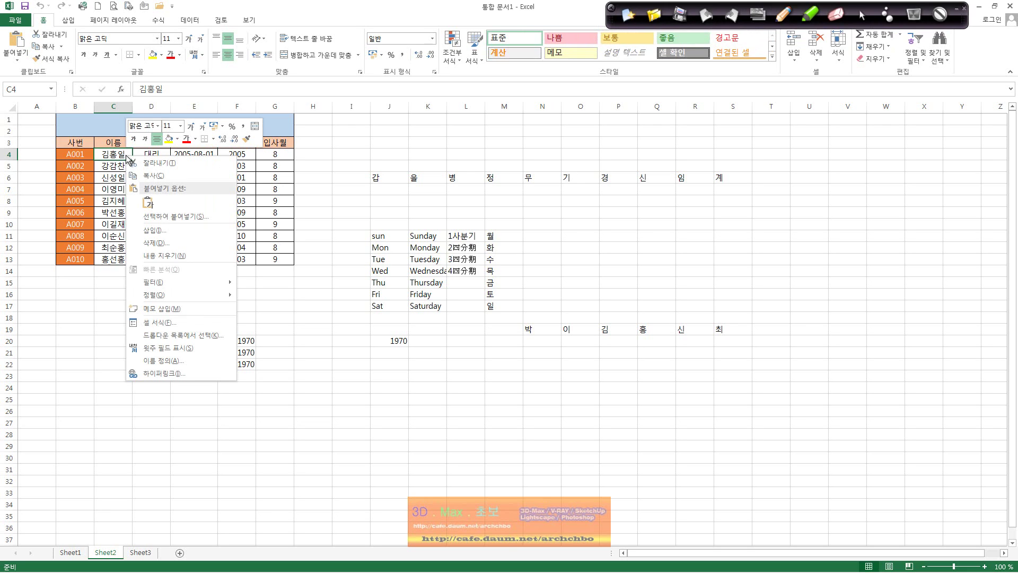
pyautogui.click(196, 309)
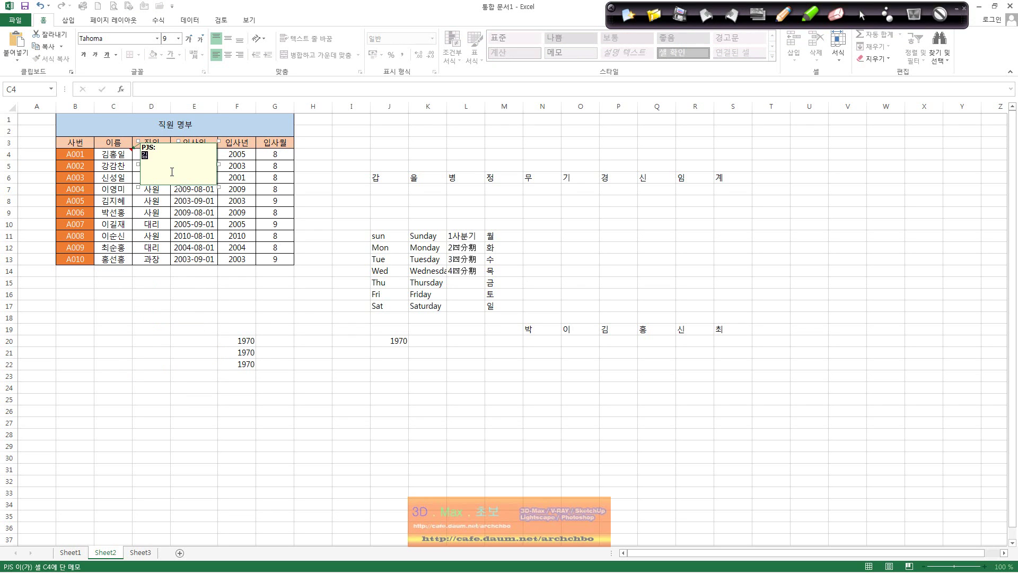
pyautogui.write('홍일씨는 진급했')
pyautogui.write('상자입니다.')
pyautogui.click(163, 283)
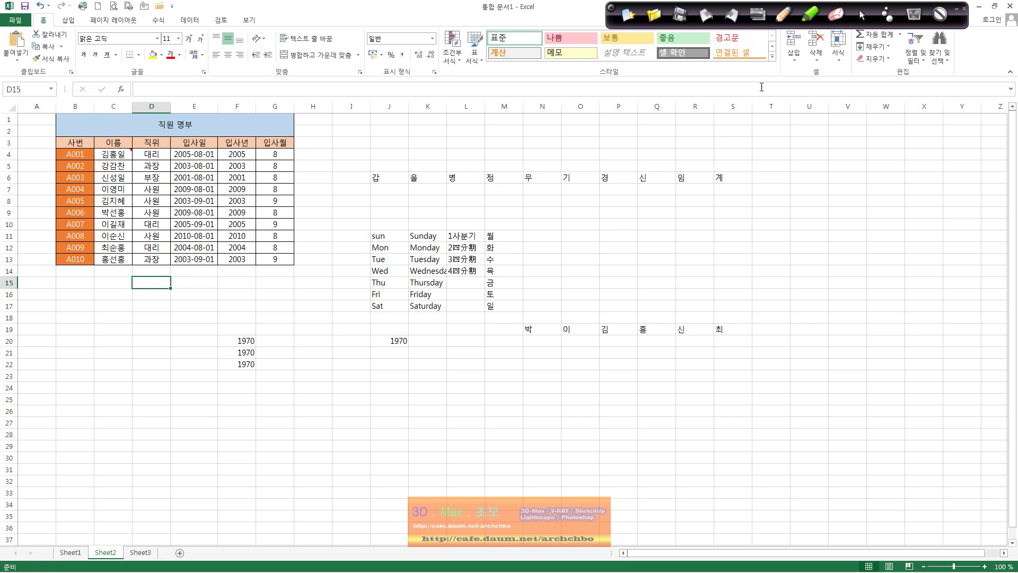
# Step: Circle the comment marker at the corner of cell C4 with the annotation pen
pyautogui.click(783, 17)
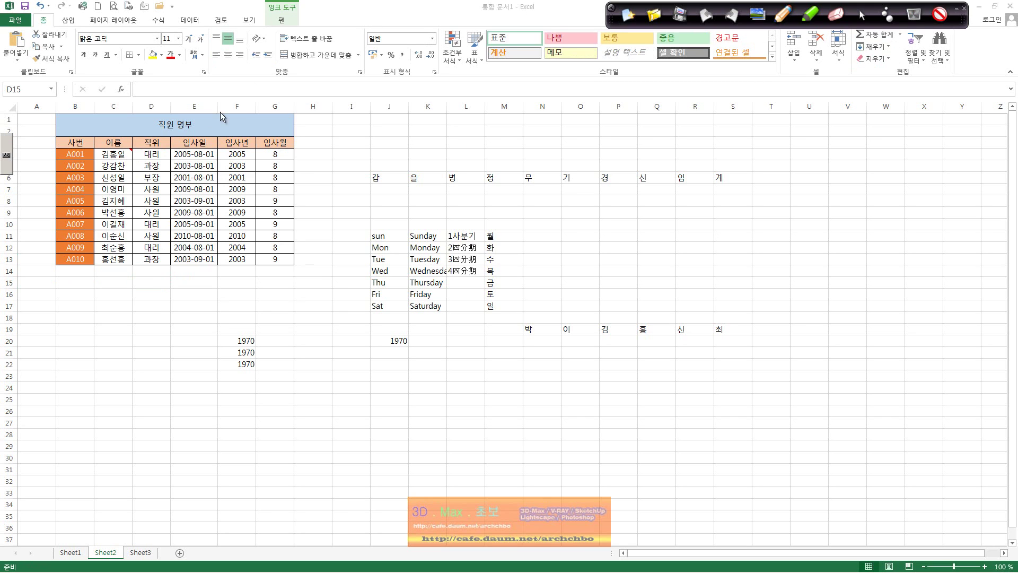
pyautogui.moveTo(135, 155)
pyautogui.mouseDown()
pyautogui.moveTo(118, 142)
pyautogui.moveTo(159, 156)
pyautogui.mouseUp()
pyautogui.click(129, 156)
pyautogui.moveTo(128, 154)
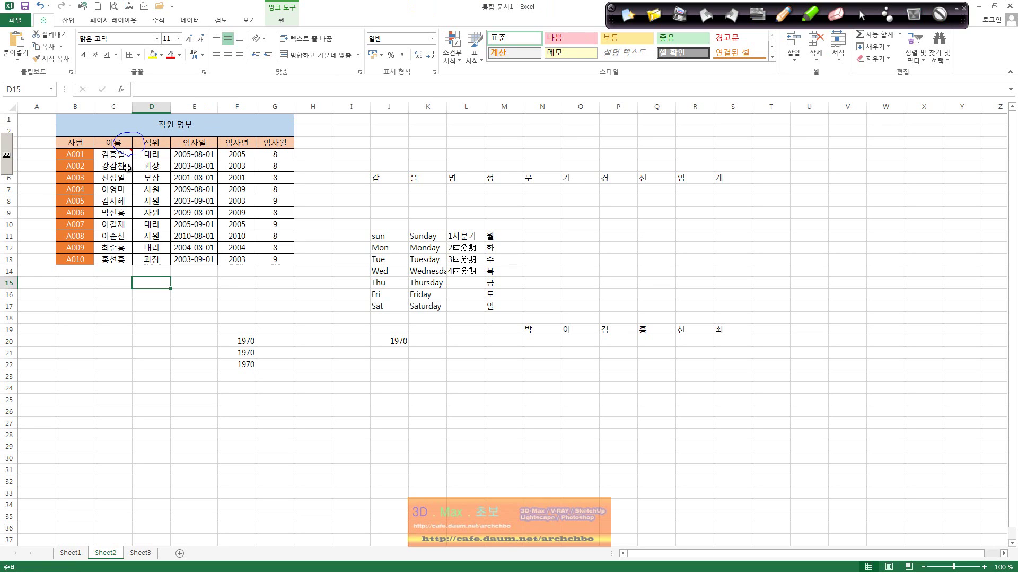
# Step: Insert a comment on cell C5 reading "귀하는 감봉대상자입니다."
pyautogui.click(123, 165)
pyautogui.rightClick(123, 164)
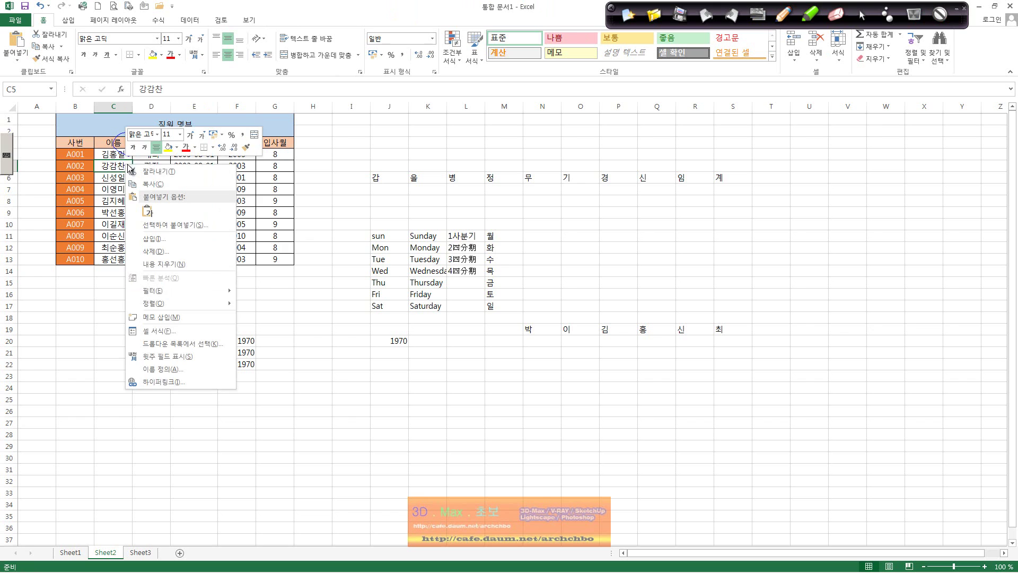
pyautogui.click(179, 318)
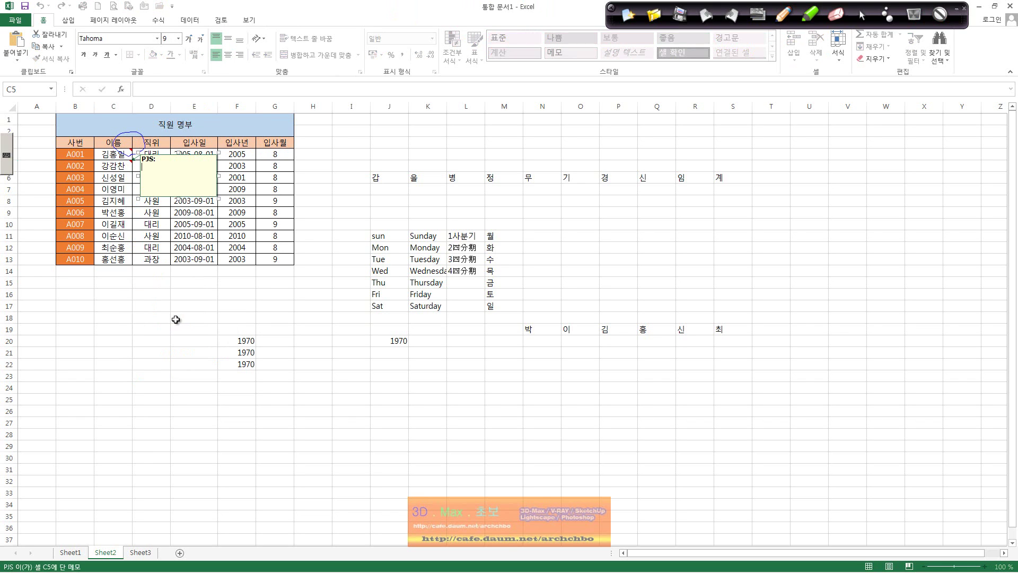
pyautogui.write('귀하는 ')
pyautogui.write('감봉ㄷ')
pyautogui.write('ㅐ상자')
pyautogui.write('입니다.')
pyautogui.click(160, 309)
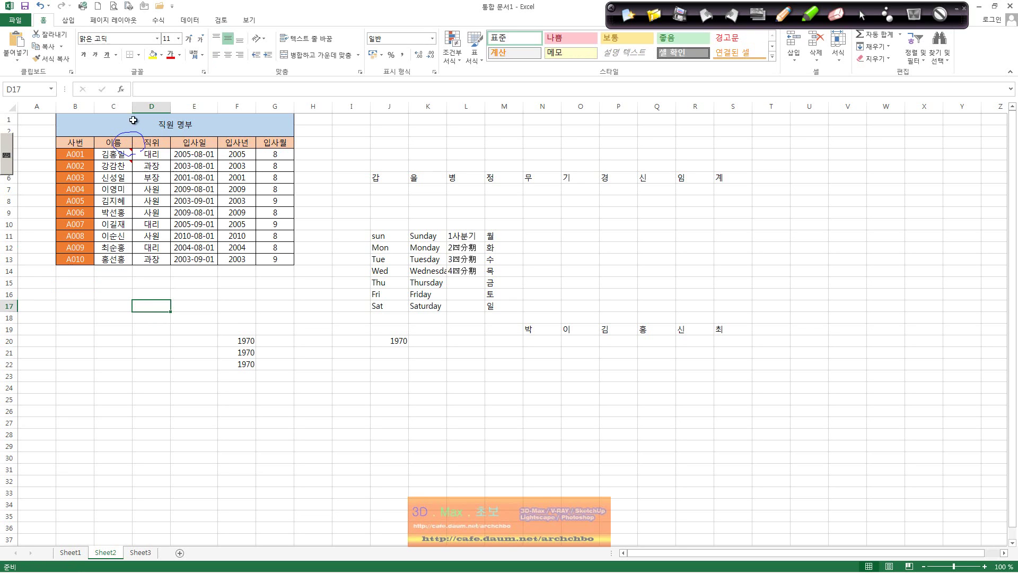
# Step: Edit the comment on cell C4 so its text reads "진급예정자."
pyautogui.click(199, 21)
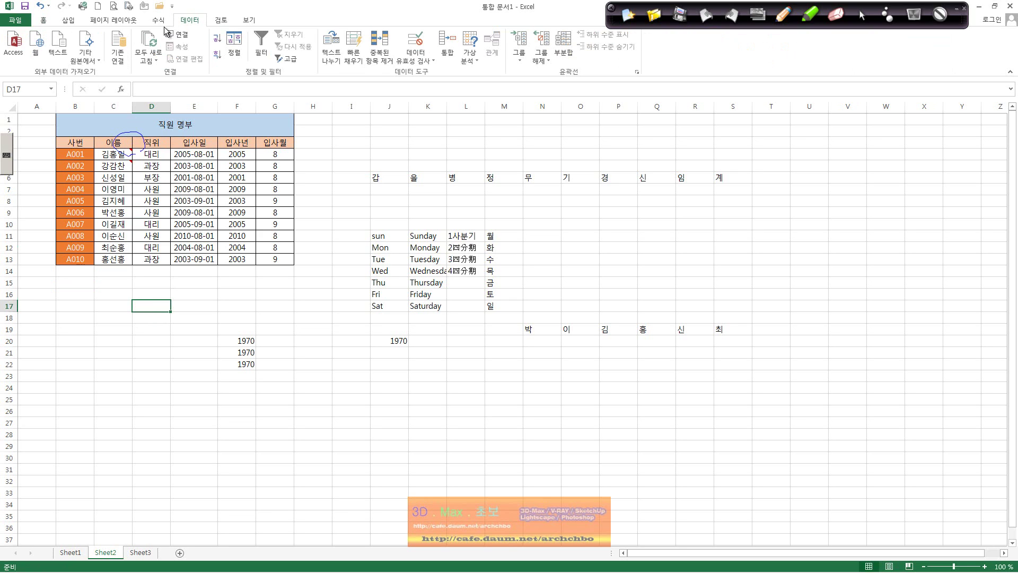
pyautogui.click(162, 21)
pyautogui.click(220, 21)
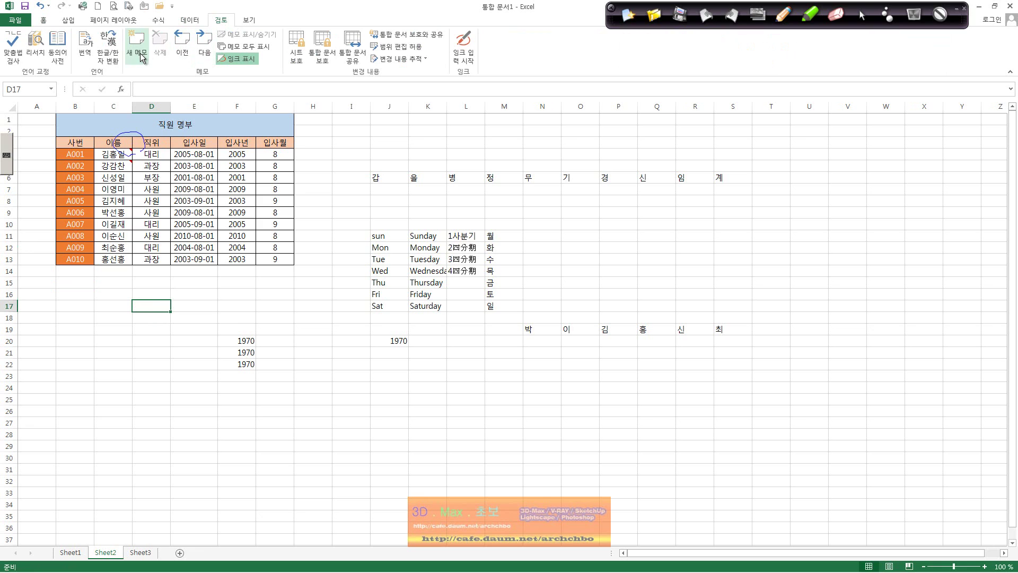
pyautogui.click(122, 156)
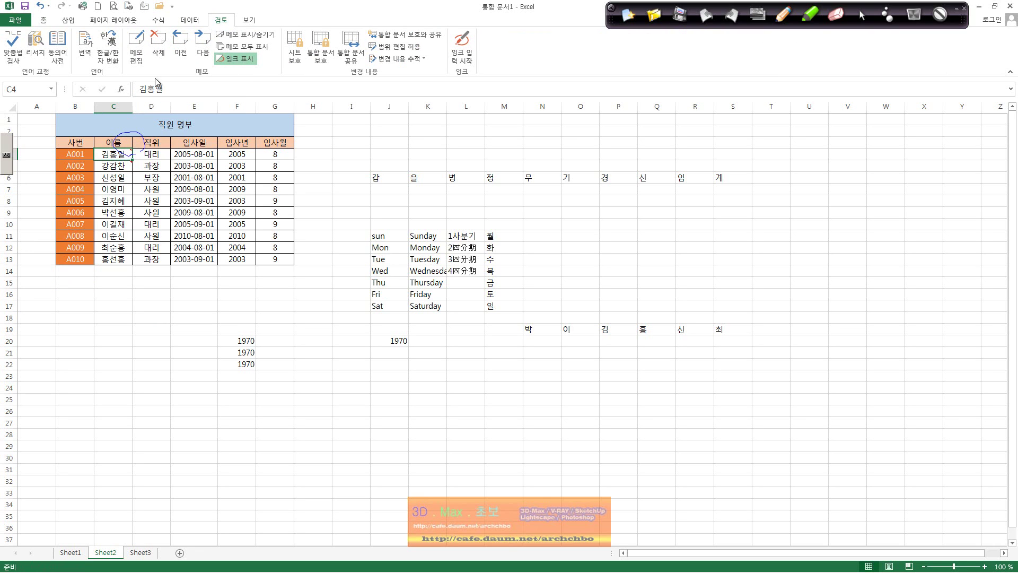
pyautogui.click(122, 161)
pyautogui.click(121, 154)
pyautogui.click(137, 50)
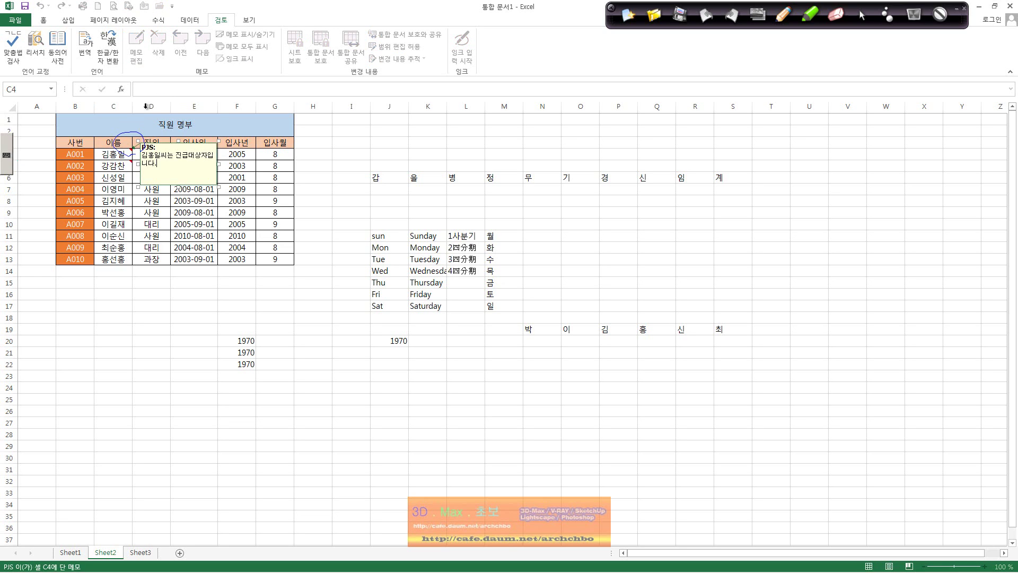
pyautogui.click(170, 158)
pyautogui.press('BackSpace')
pyautogui.press('BackSpace')
pyautogui.press('BackSpace')
pyautogui.press('BackSpace')
pyautogui.press('BackSpace')
pyautogui.press('BackSpace')
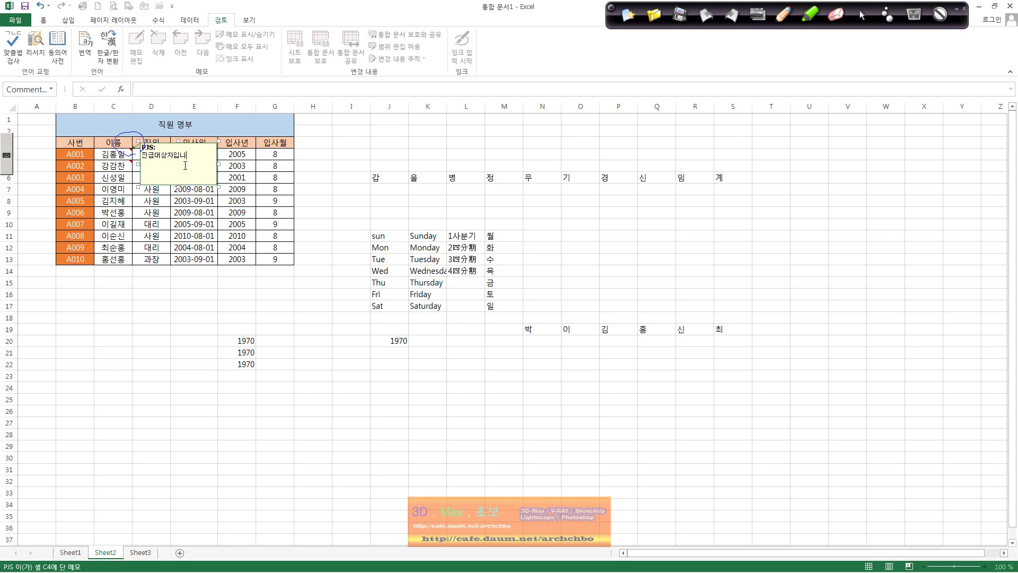
pyautogui.press('BackSpace')
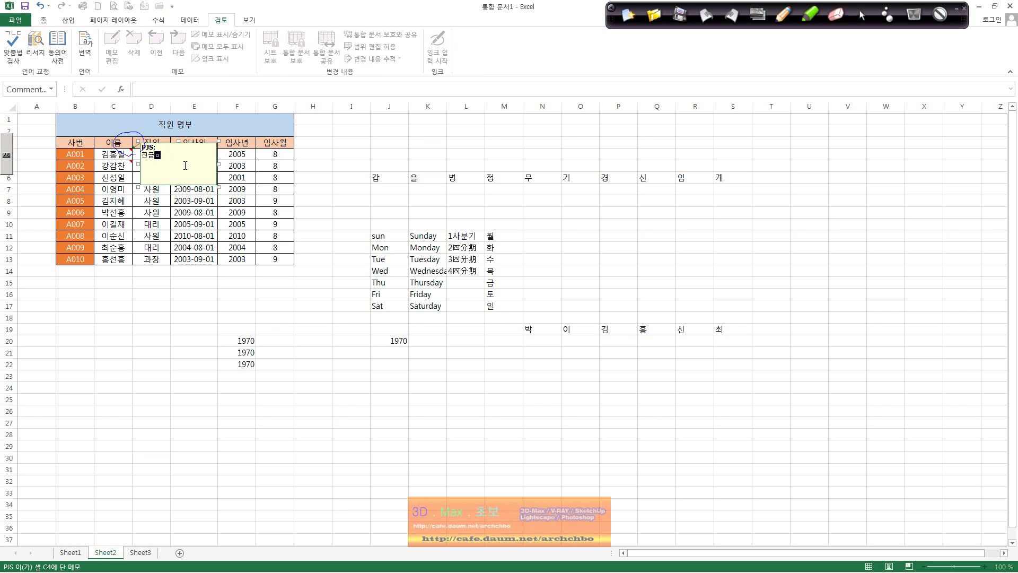
pyautogui.write('예정자.')
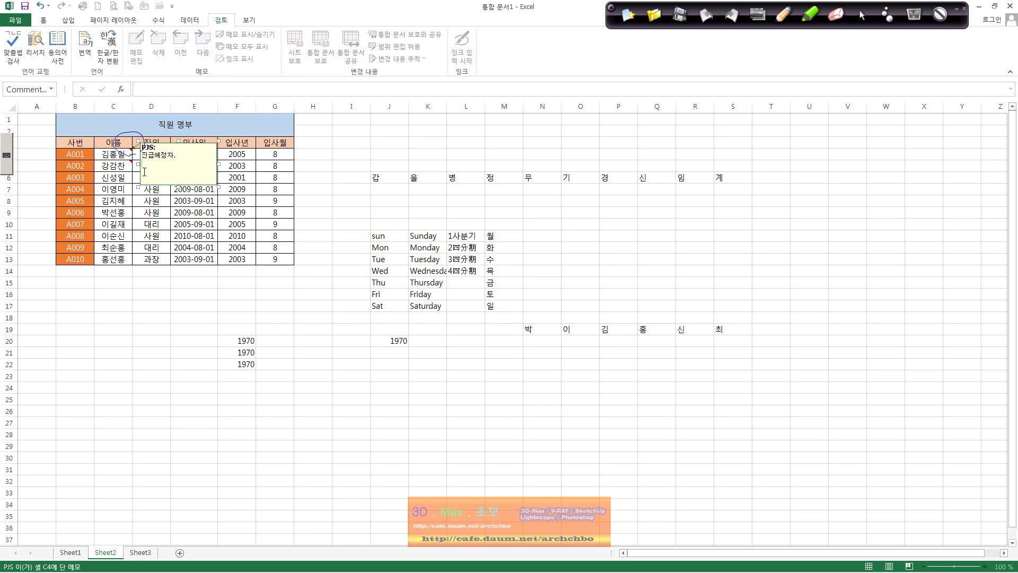
pyautogui.click(101, 269)
# Step: Step forward through the sheet's comments from cell C4 and decline restarting the review from the beginning
pyautogui.click(128, 155)
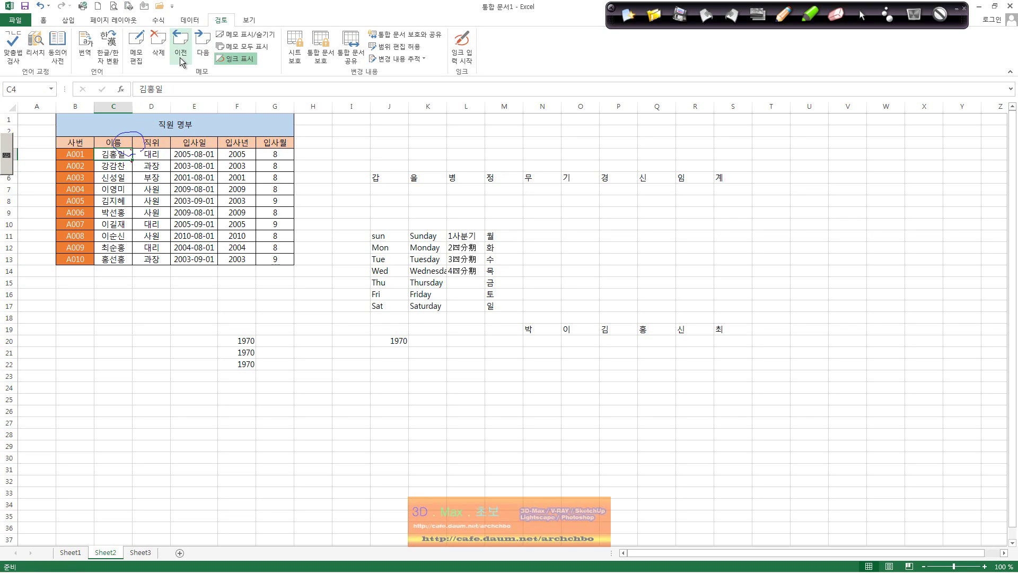
pyautogui.click(206, 42)
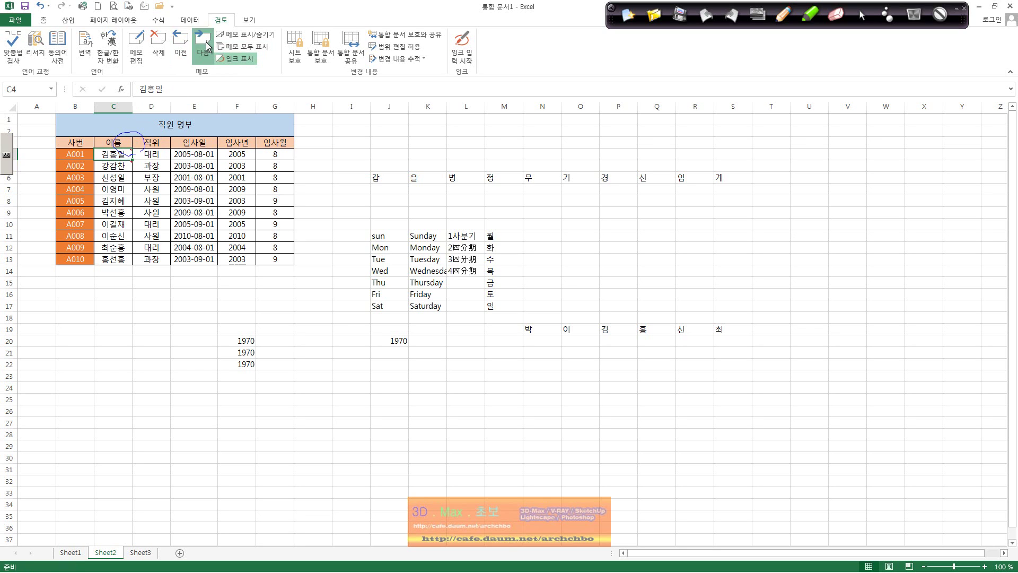
pyautogui.click(207, 46)
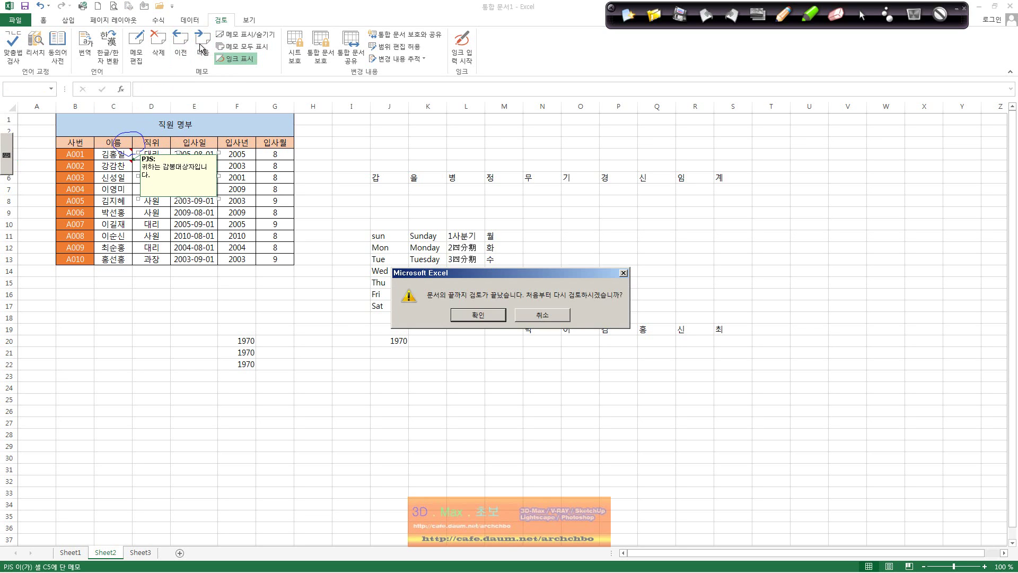
pyautogui.click(534, 315)
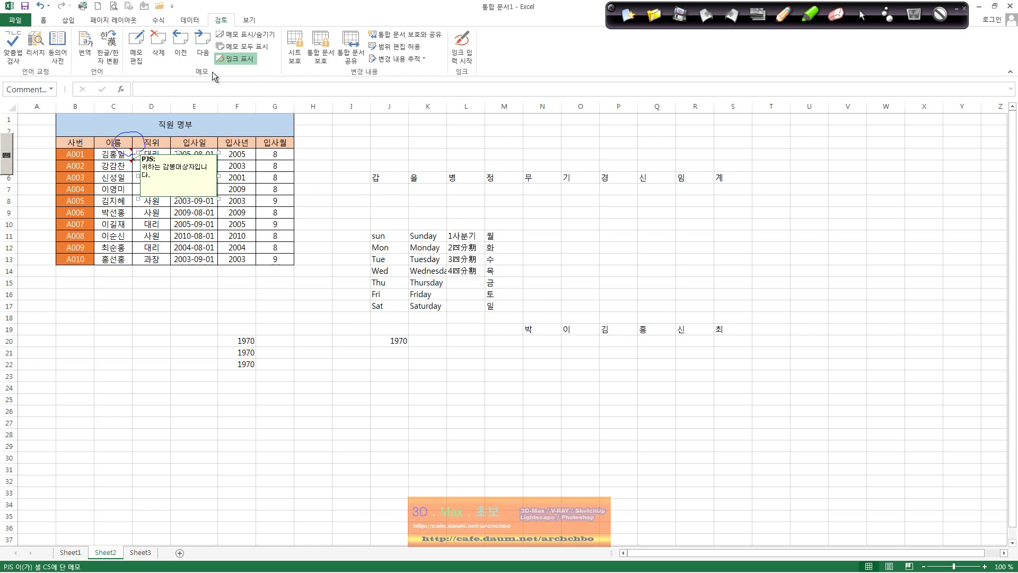
pyautogui.press('Escape')
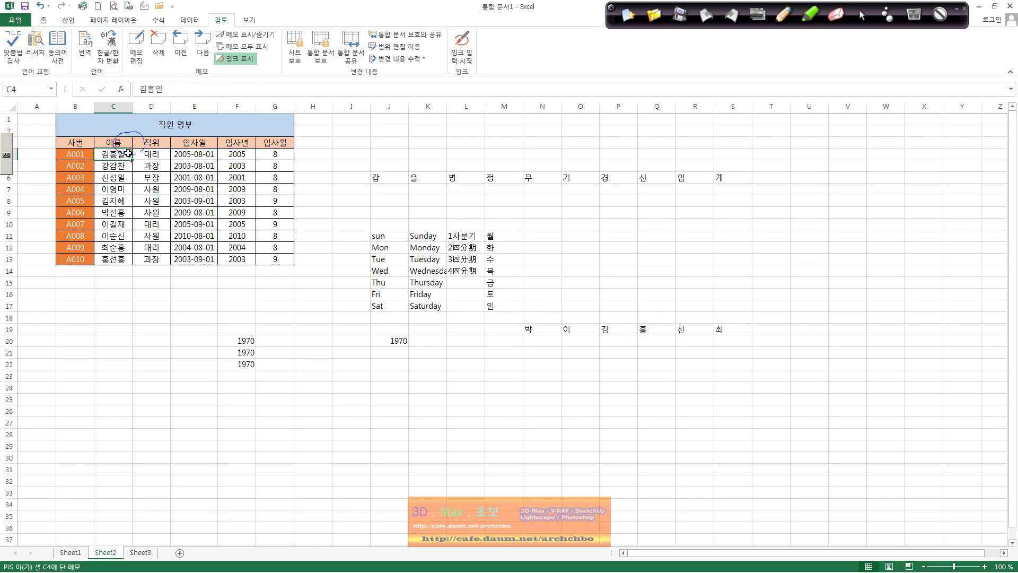
# Step: Delete the comments on cells C4 and C5 and add a new comment to C5 reading "진급예정자"
pyautogui.click(162, 46)
pyautogui.click(129, 164)
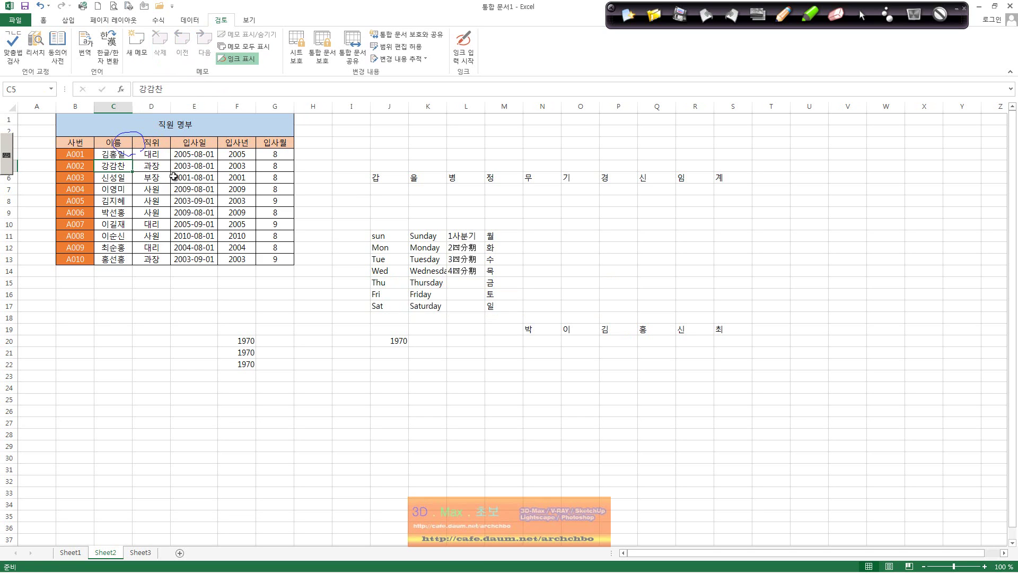
pyautogui.click(137, 43)
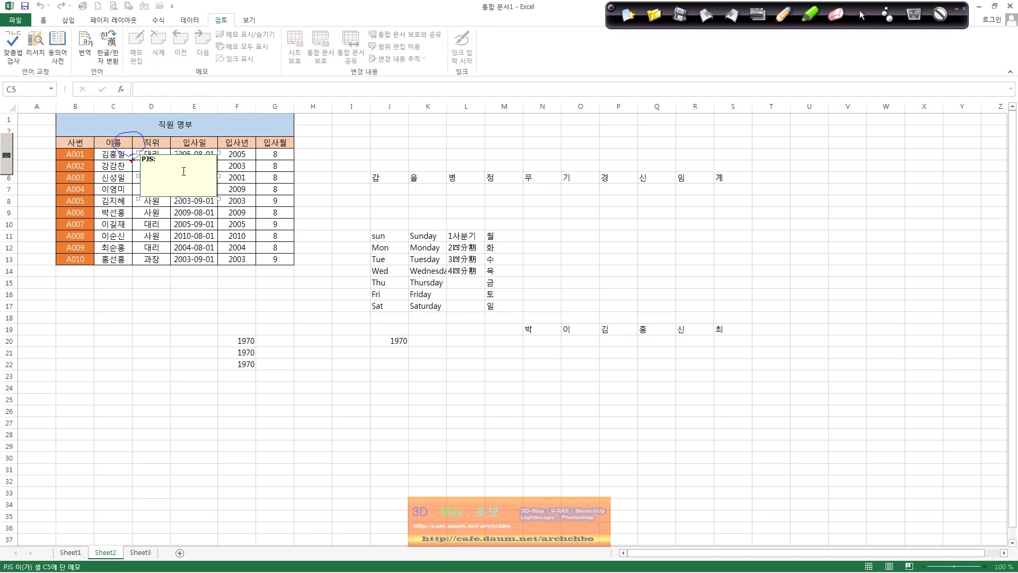
pyautogui.write('진급예정')
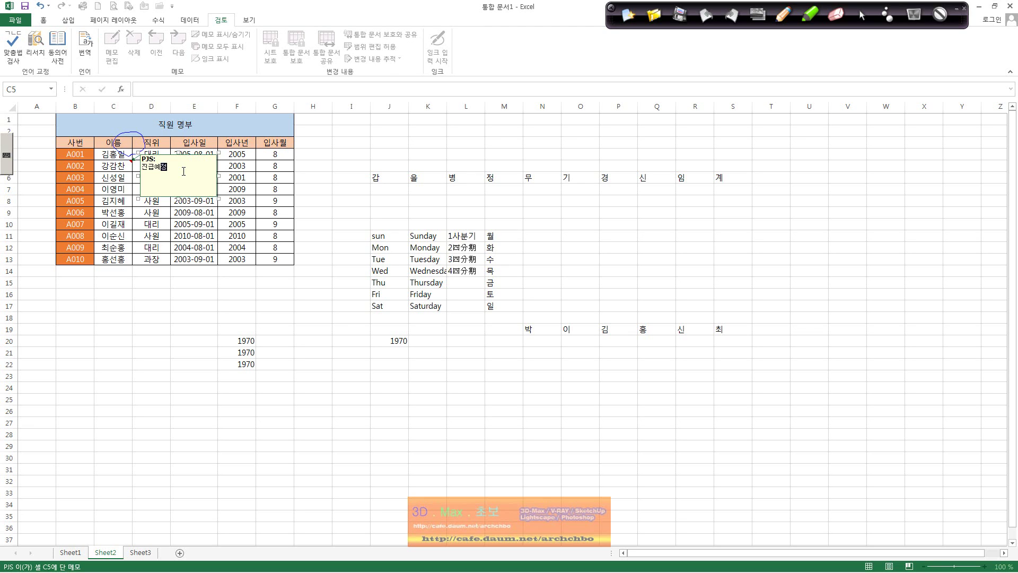
pyautogui.write('자')
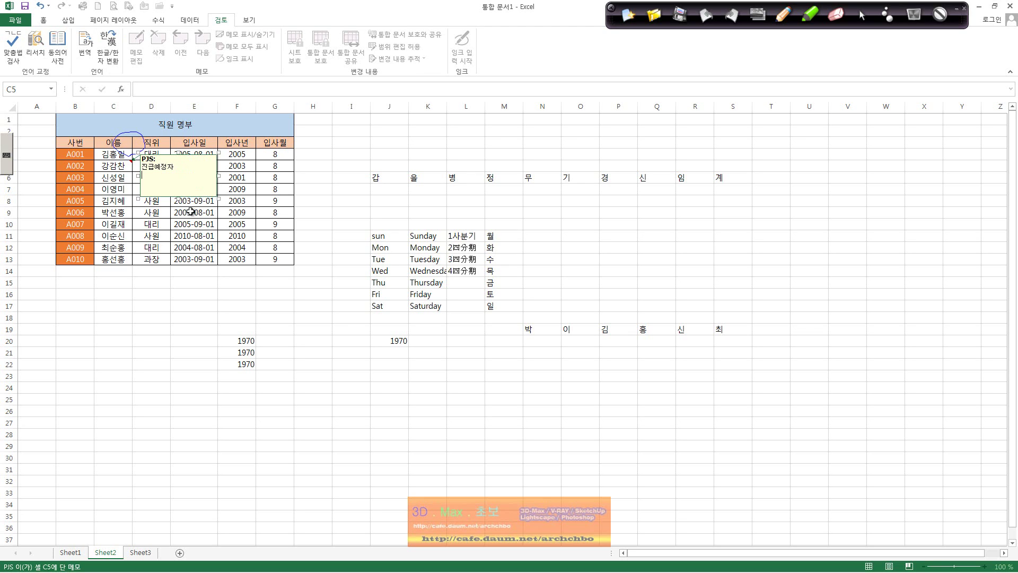
pyautogui.moveTo(154, 159); pyautogui.dragTo(144, 162)
pyautogui.click(181, 236)
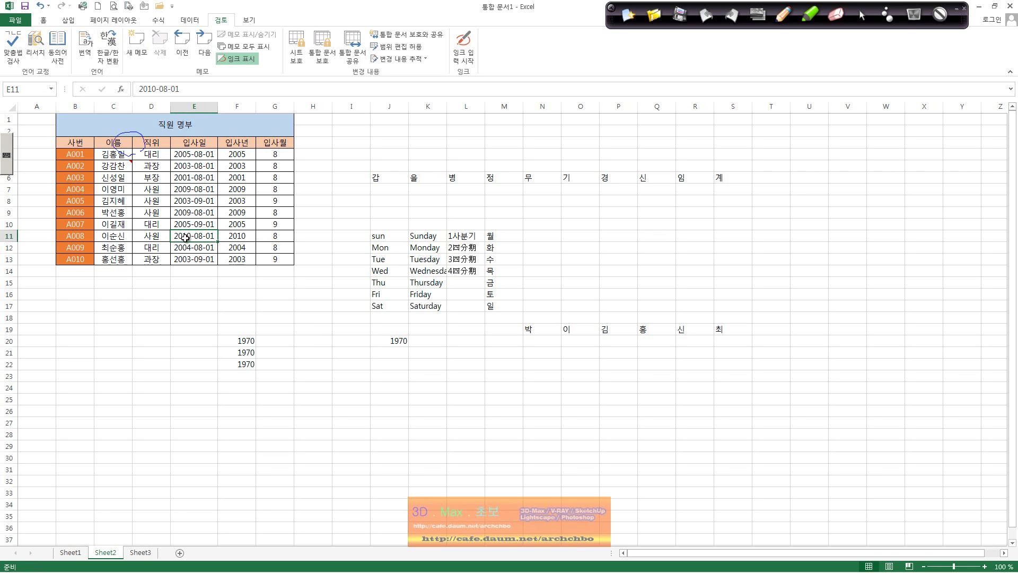
# Step: Check the user name setting in the general Excel options and close the options without saving changes
pyautogui.click(15, 20)
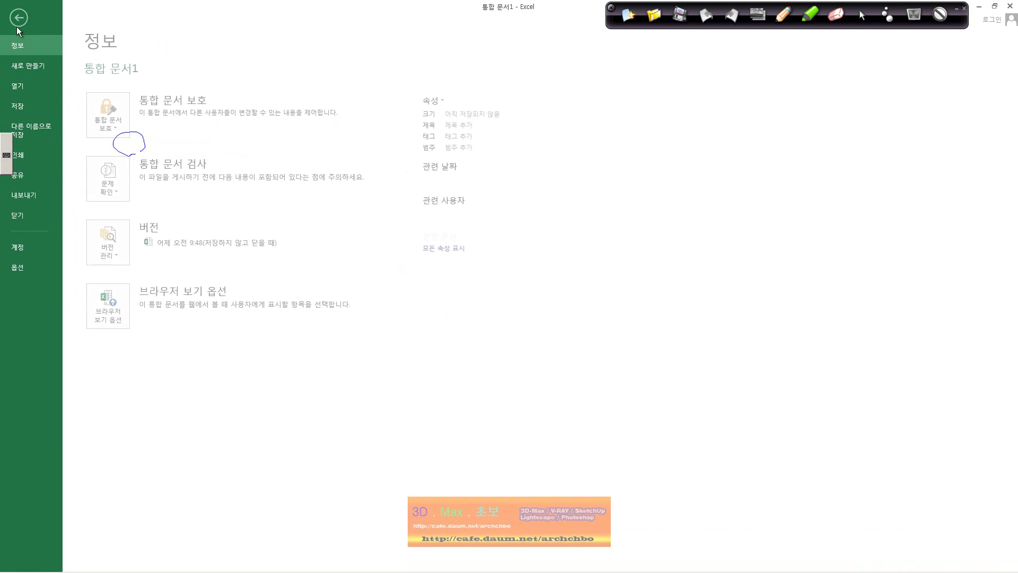
pyautogui.click(26, 268)
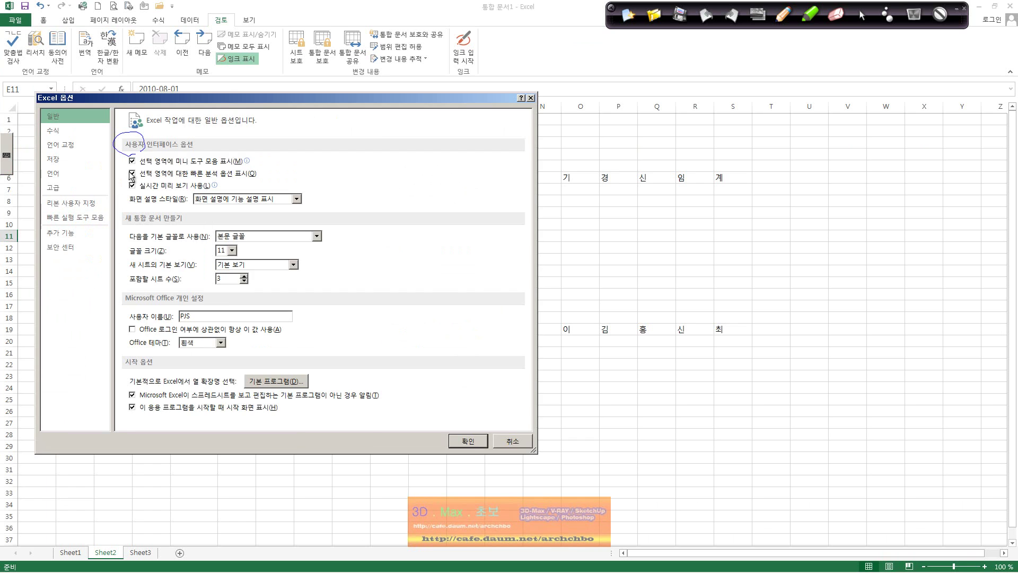
pyautogui.doubleClick(189, 316)
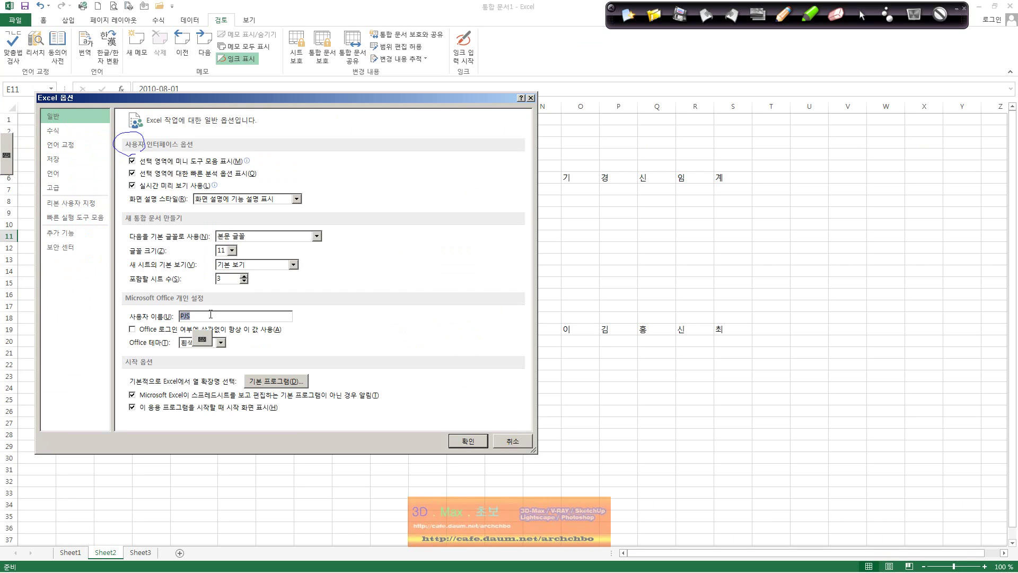
pyautogui.doubleClick(183, 315)
pyautogui.click(512, 441)
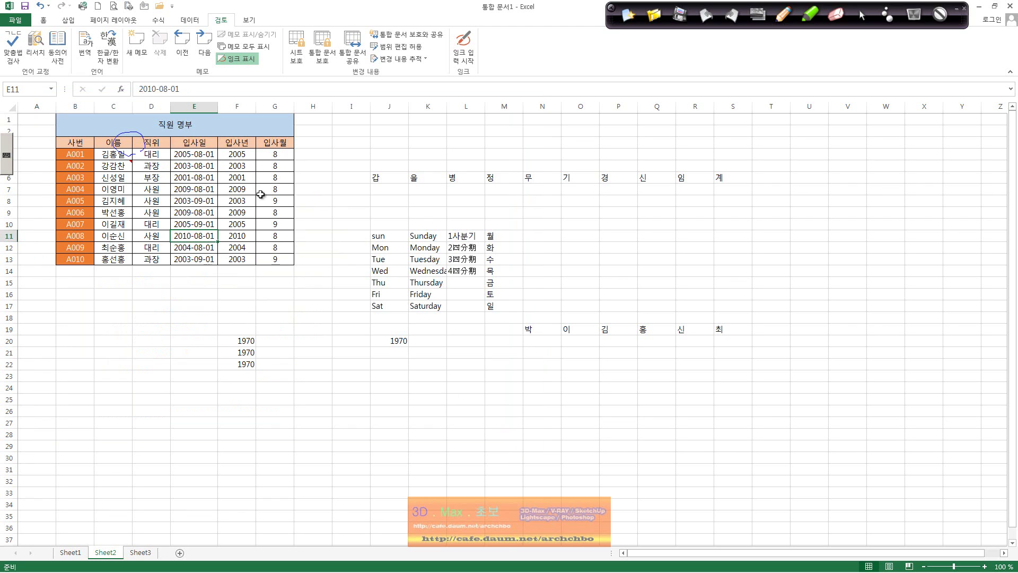
# Step: Edit the comment on cell C5 to remove the author name line, leaving only the text "진급예정자"
pyautogui.click(129, 156)
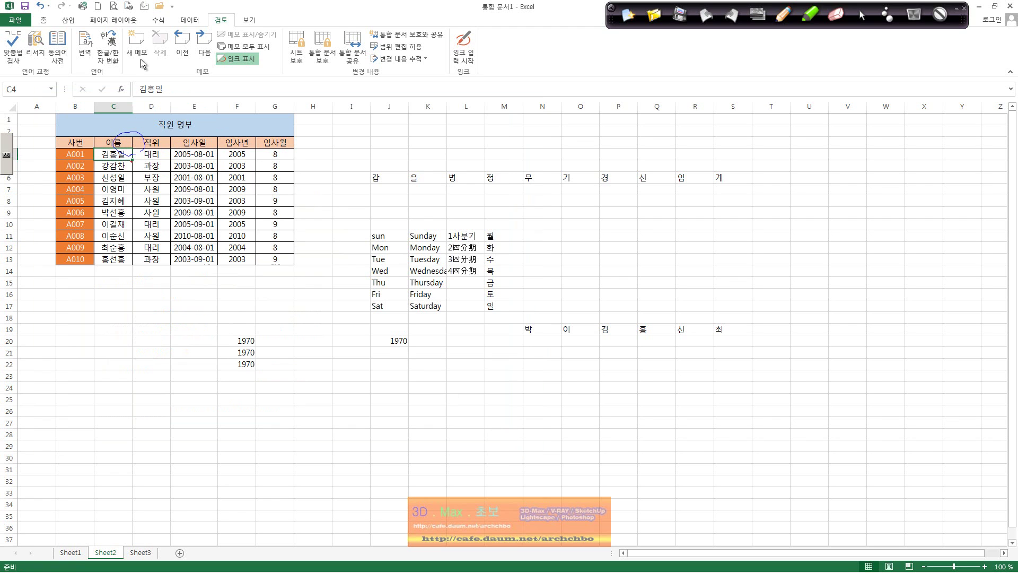
pyautogui.click(122, 167)
pyautogui.click(137, 51)
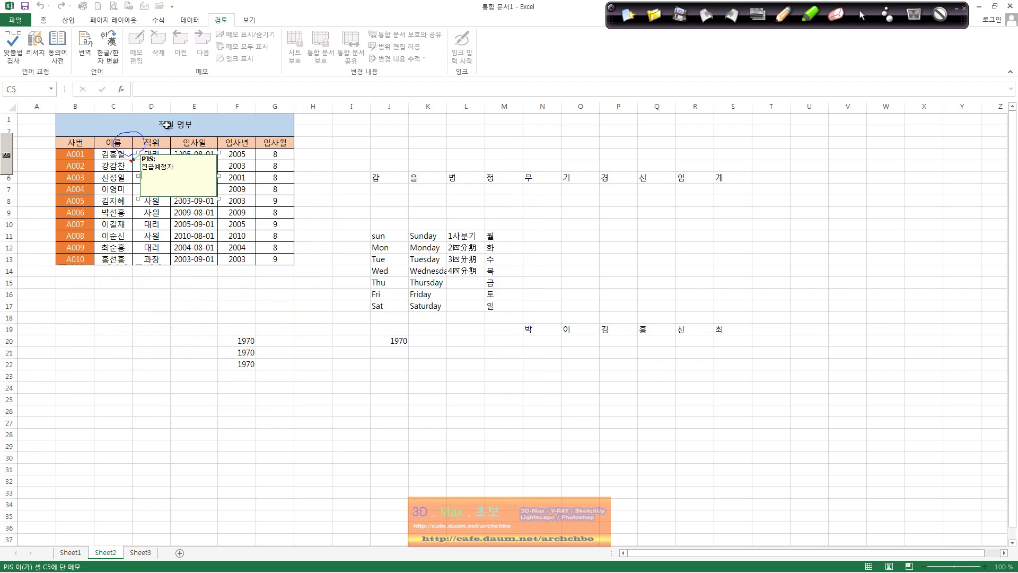
pyautogui.moveTo(170, 161); pyautogui.dragTo(121, 161)
pyautogui.press('Delete')
pyautogui.press('Delete')
pyautogui.click(156, 281)
pyautogui.click(123, 168)
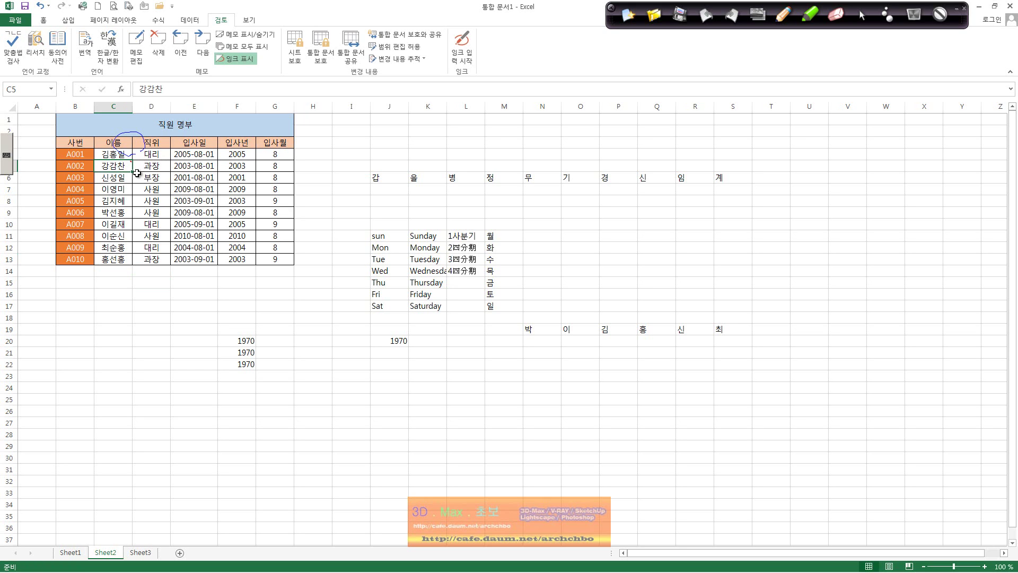
# Step: Add a new comment to cell C6 reading "감봉예정자 14.01.01" beneath the author name
pyautogui.click(127, 178)
pyautogui.click(142, 53)
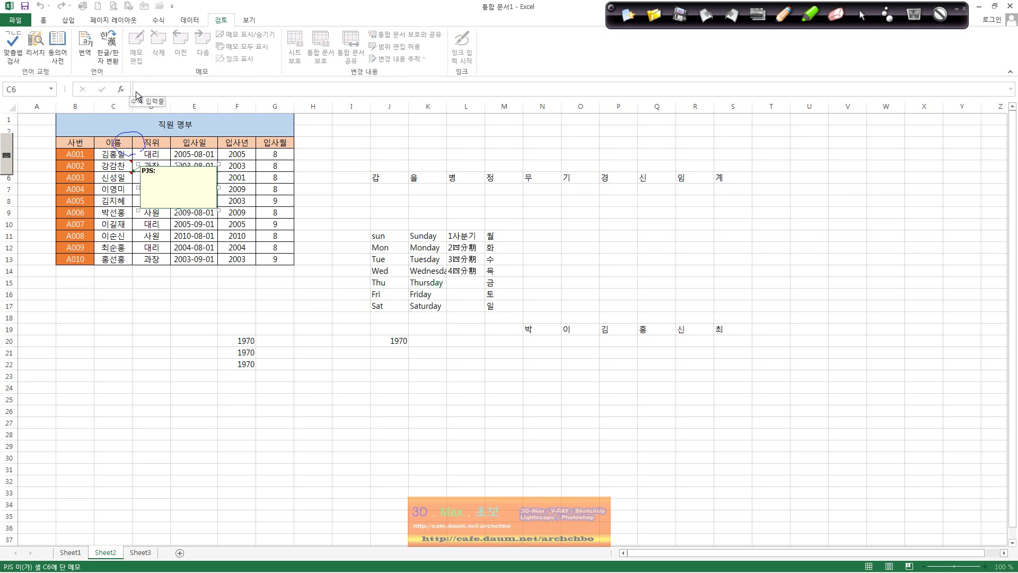
pyautogui.write('감봉예점')
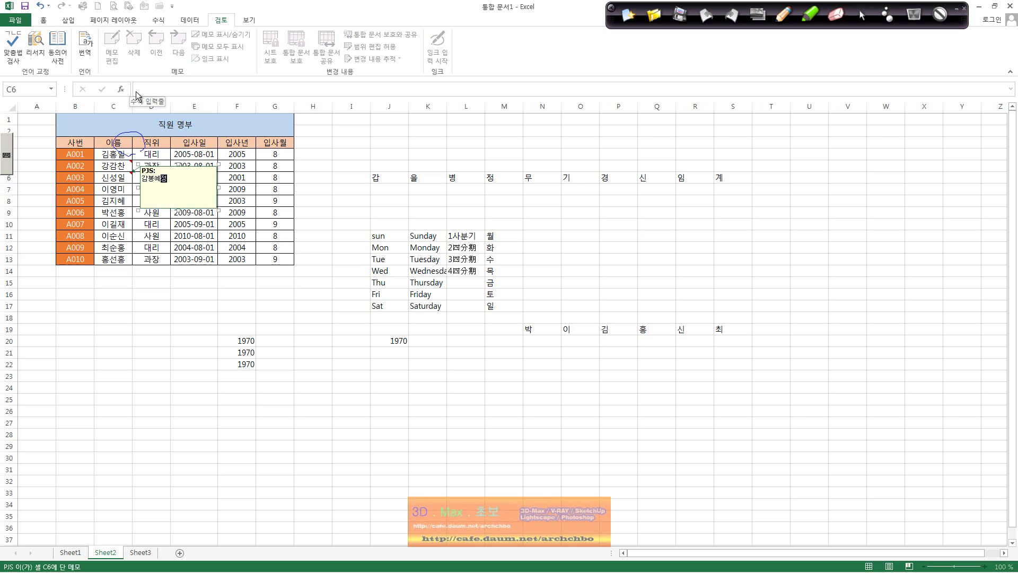
pyautogui.write('자')
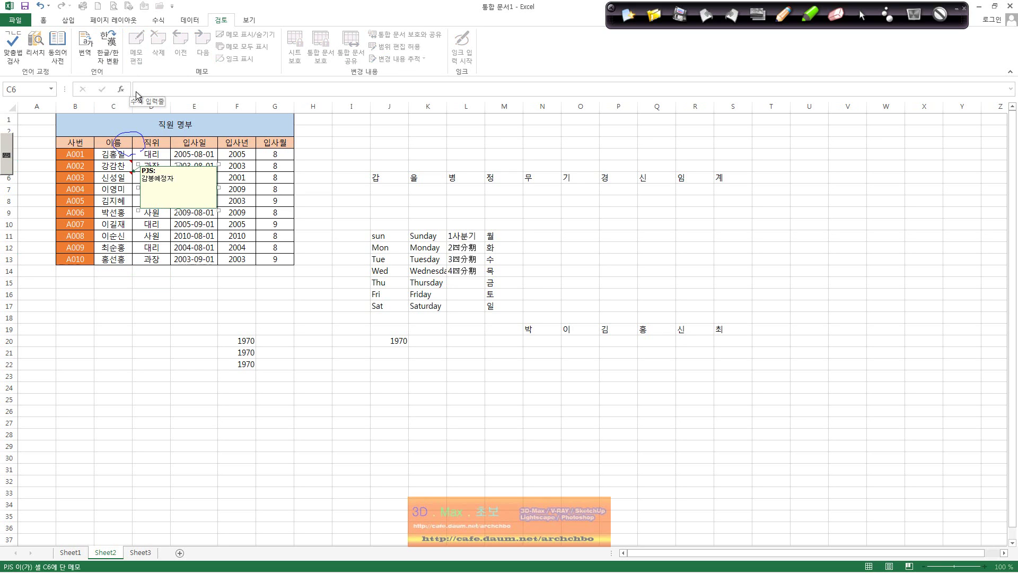
pyautogui.write(' 14.01.01')
pyautogui.click(156, 306)
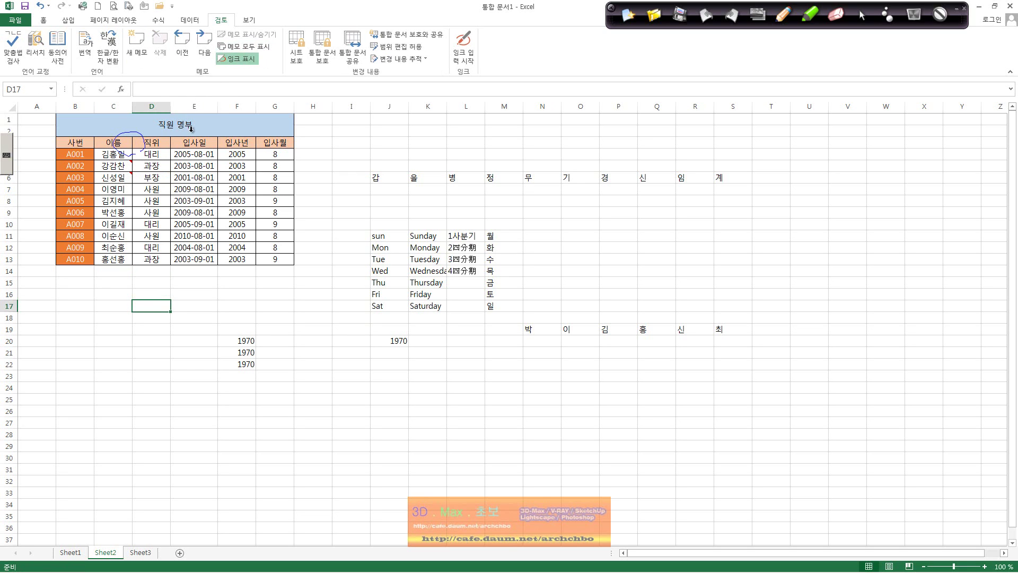
# Step: Show and hide the comment on cell C5, and show and hide all comments on the sheet
pyautogui.click(128, 165)
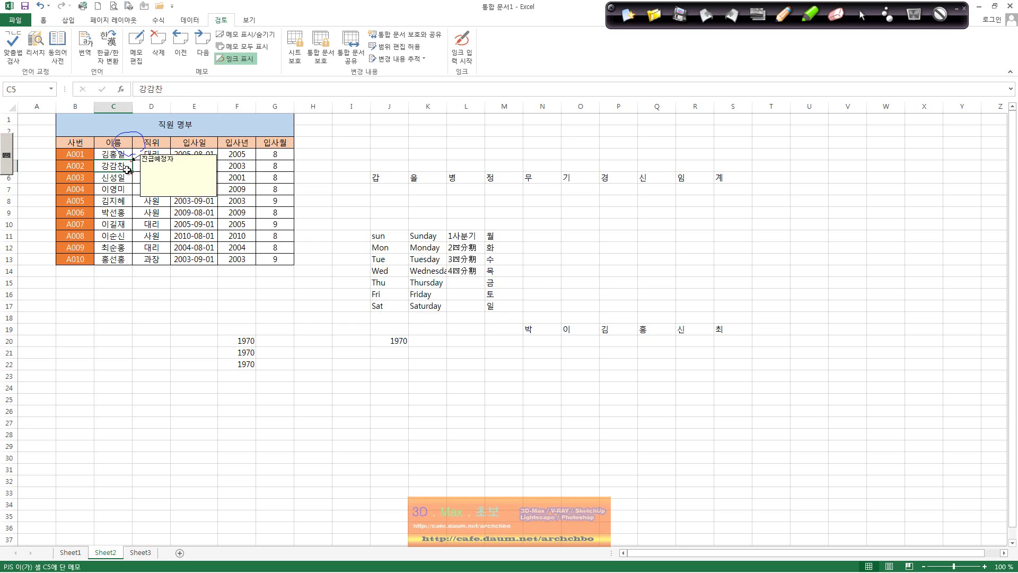
pyautogui.click(265, 36)
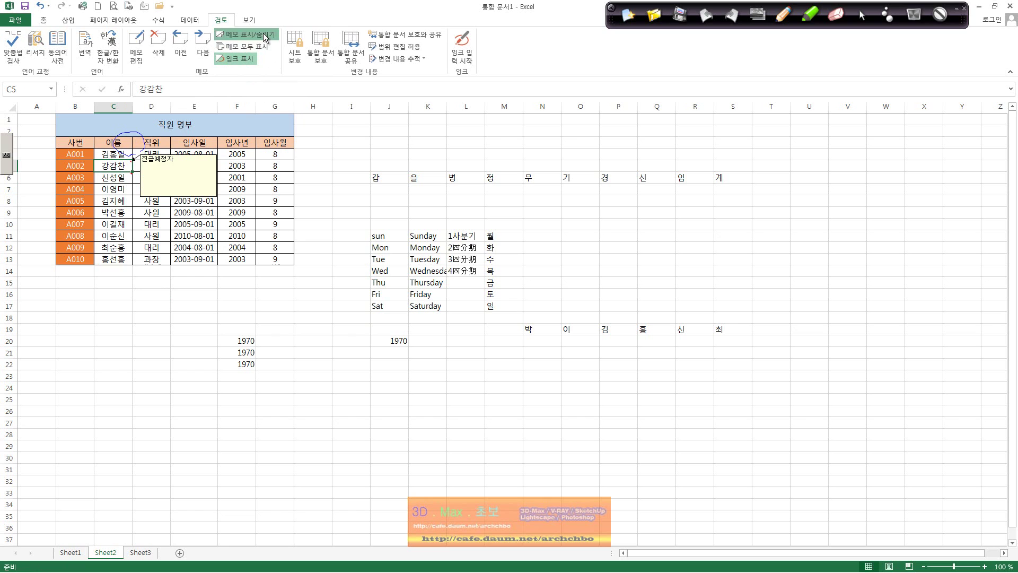
pyautogui.click(264, 36)
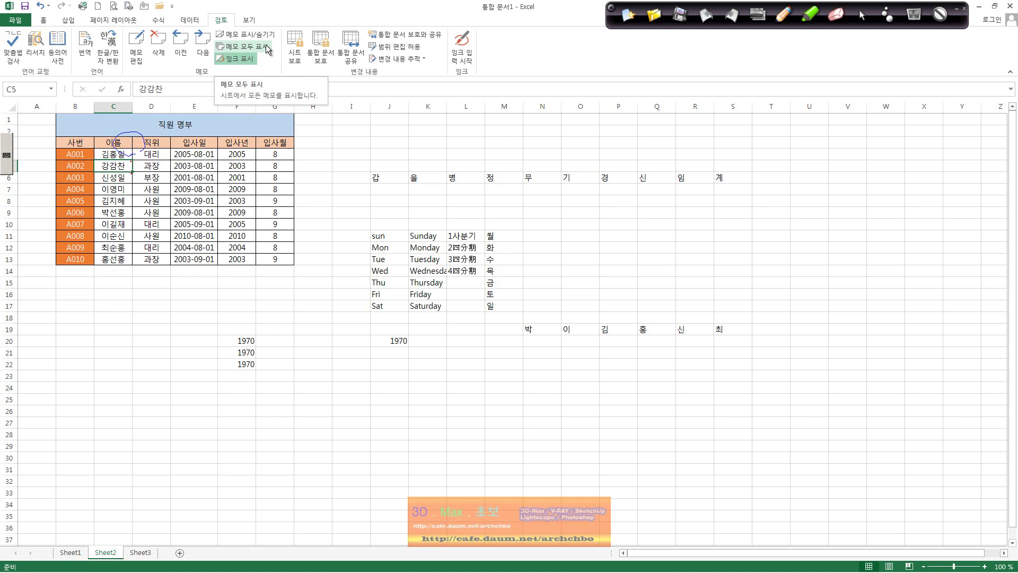
pyautogui.click(267, 48)
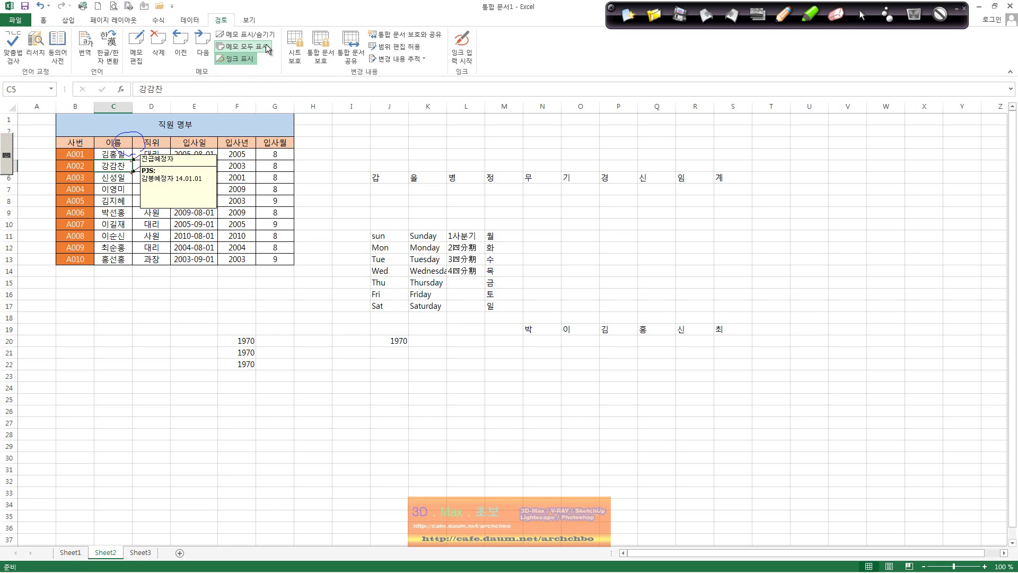
pyautogui.click(267, 48)
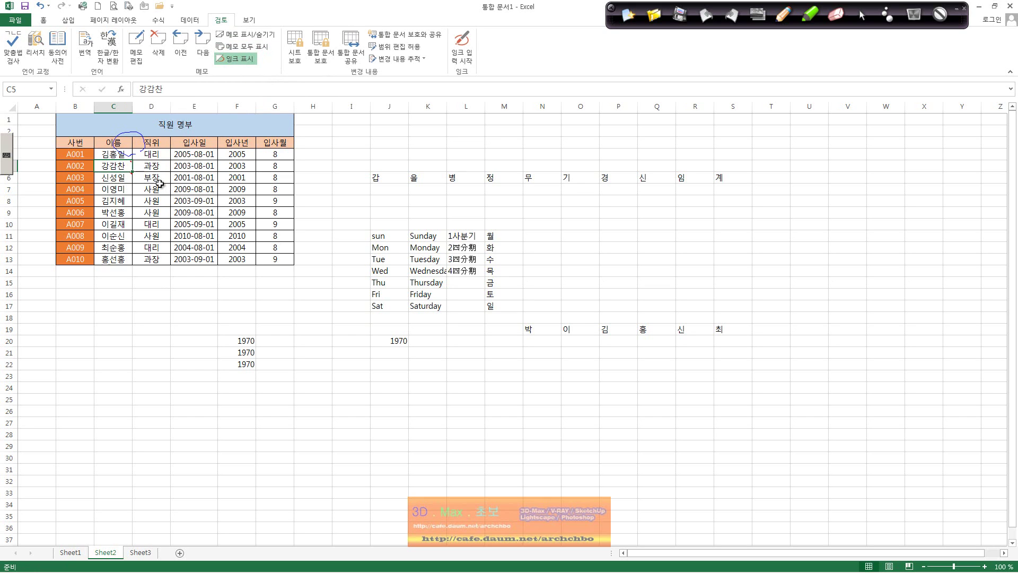
# Step: Move the comment box of cell C5 below the employee table and enlarge it to span about rows 16 to 22
pyautogui.moveTo(125, 166)
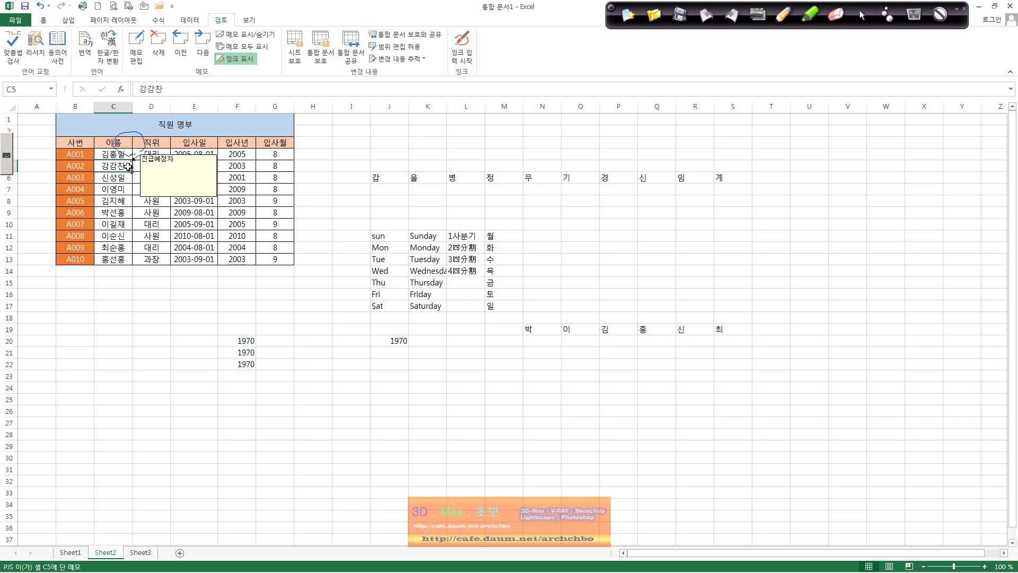
pyautogui.click(137, 47)
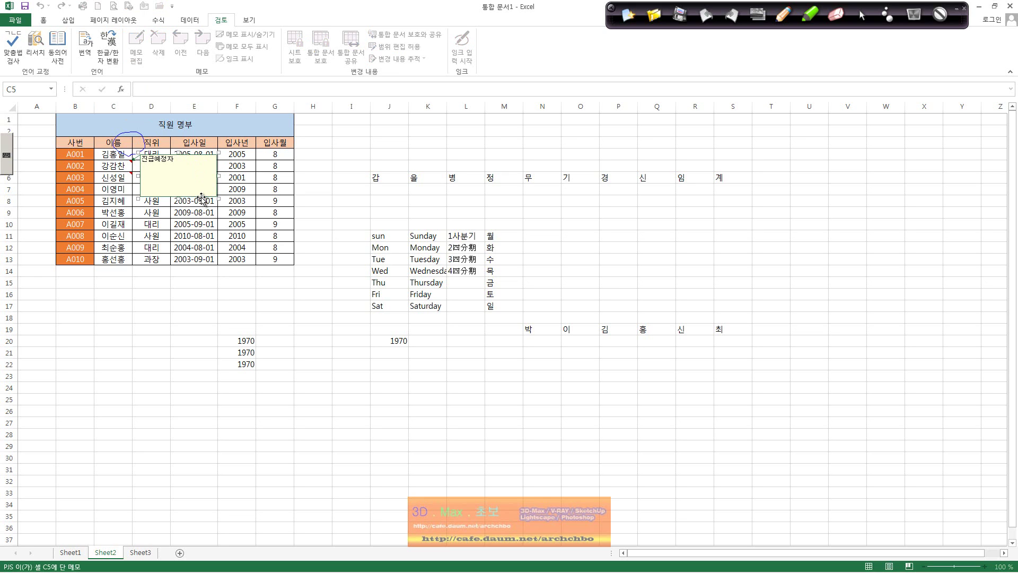
pyautogui.moveTo(202, 198); pyautogui.dragTo(159, 336)
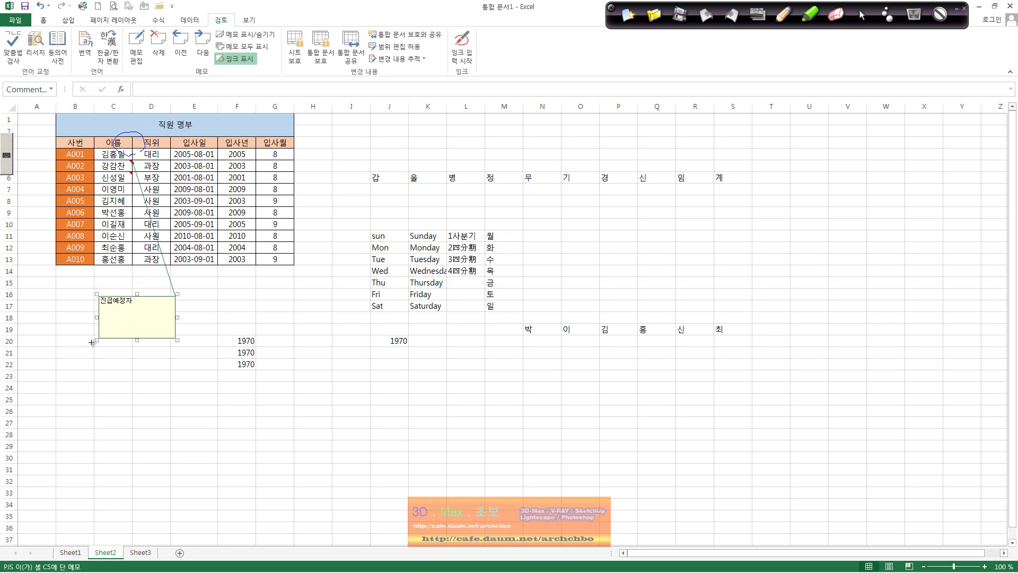
pyautogui.moveTo(96, 340); pyautogui.dragTo(66, 373)
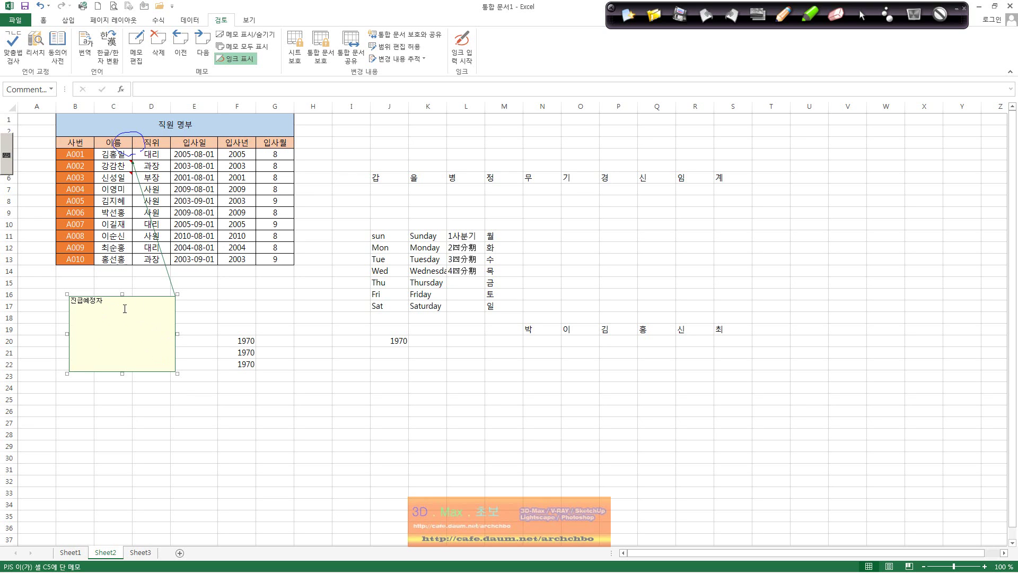
# Step: Review the font and alignment formatting of the C5 comment and set its fill colour to magenta
pyautogui.rightClick(178, 356)
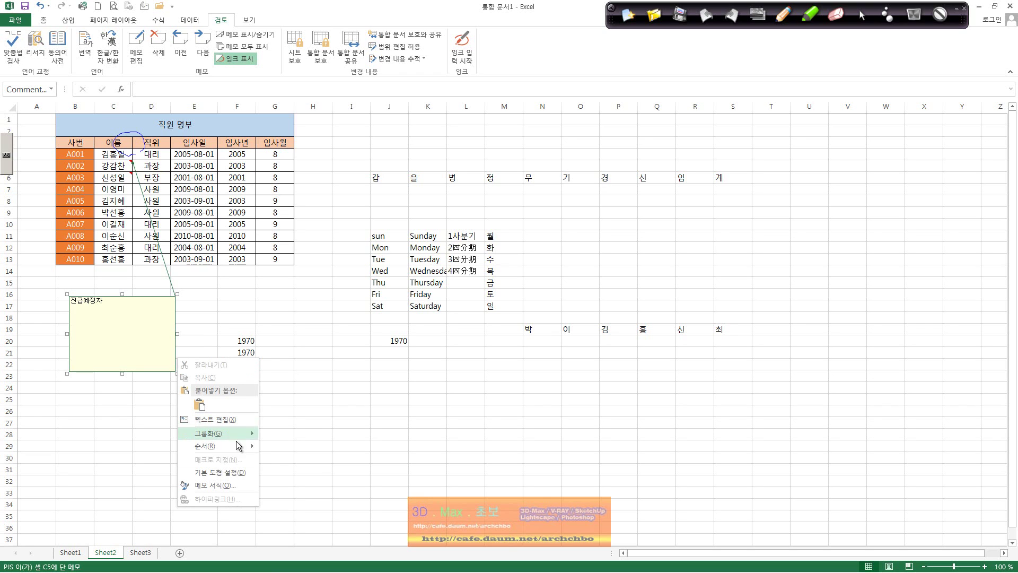
pyautogui.click(230, 486)
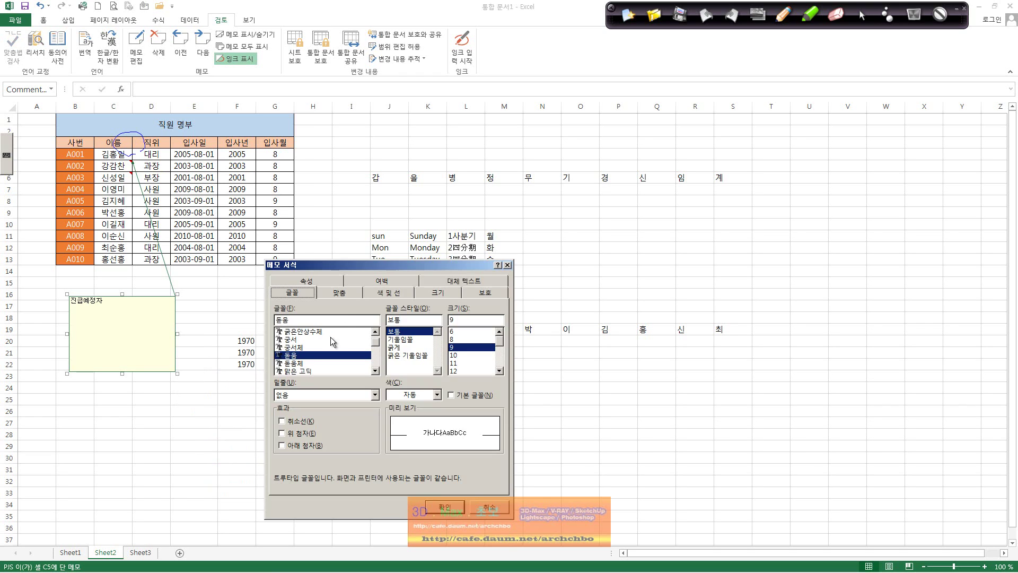
pyautogui.moveTo(368, 268); pyautogui.dragTo(287, 270)
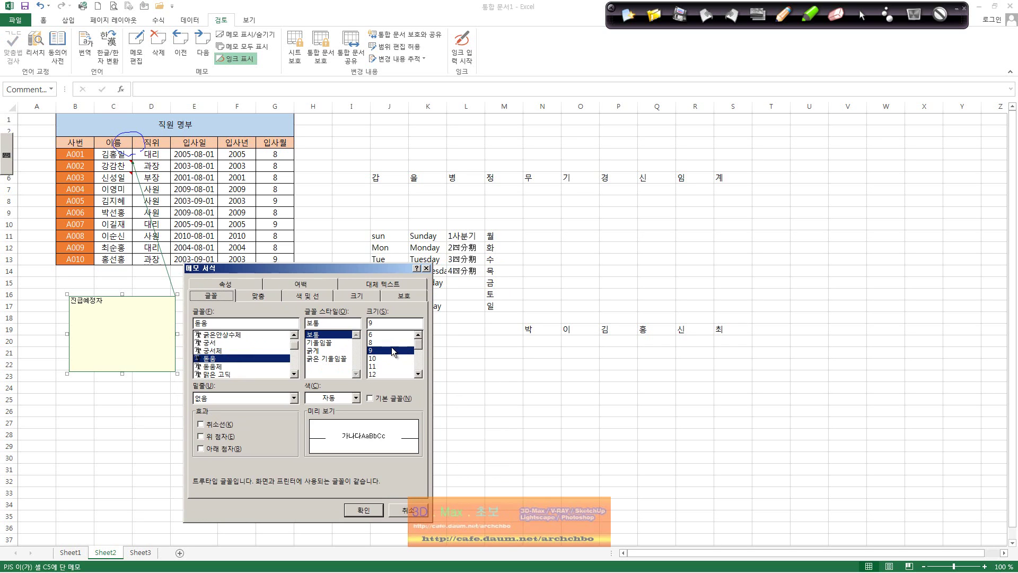
pyautogui.click(267, 297)
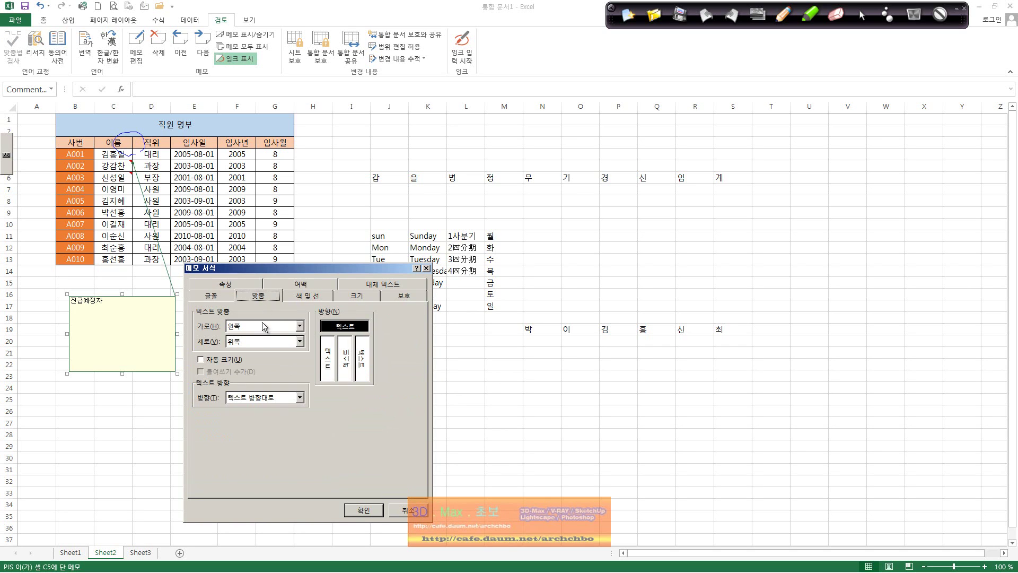
pyautogui.click(319, 297)
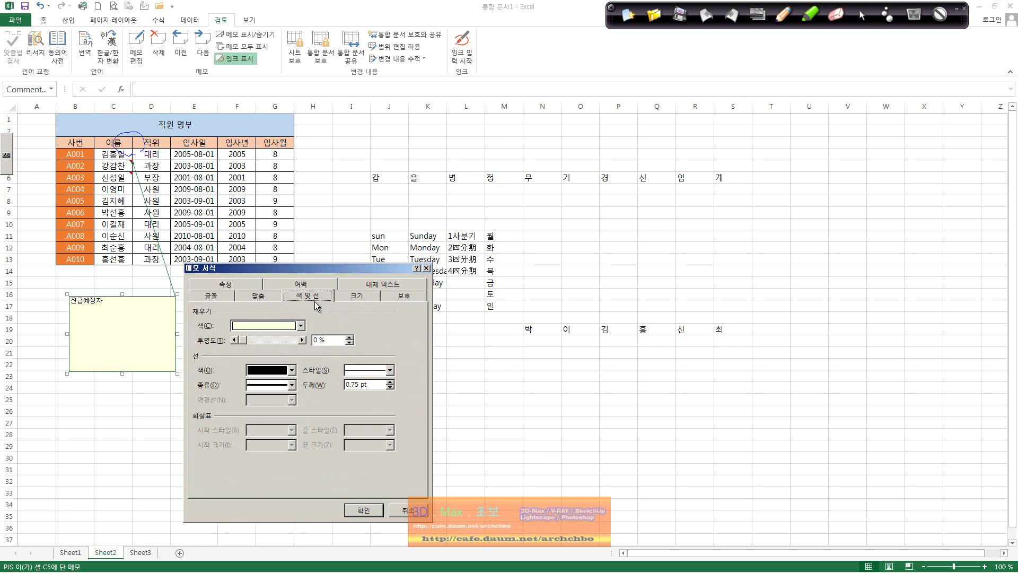
pyautogui.click(300, 325)
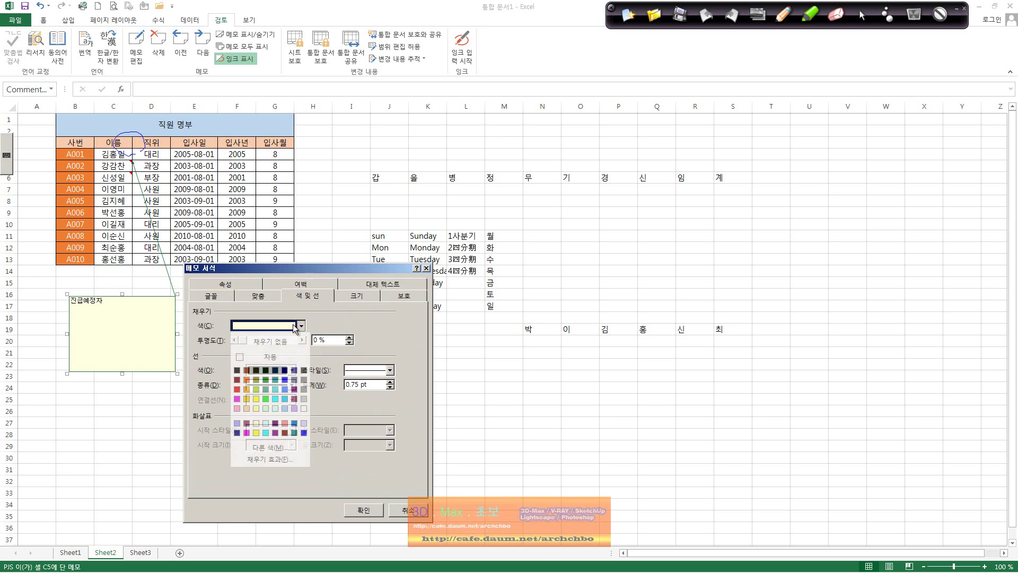
pyautogui.click(237, 398)
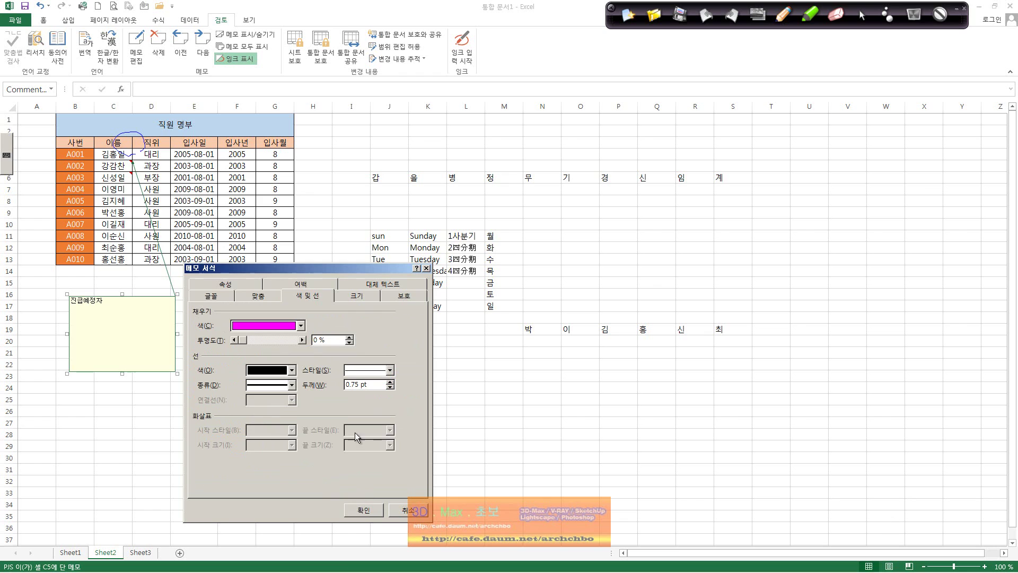
pyautogui.click(231, 545)
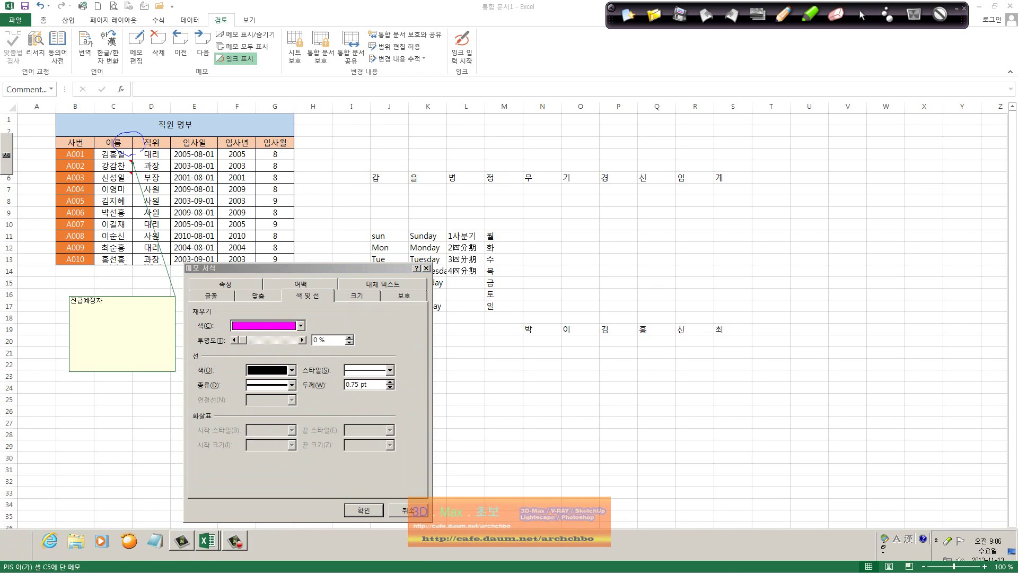
pyautogui.click(995, 508)
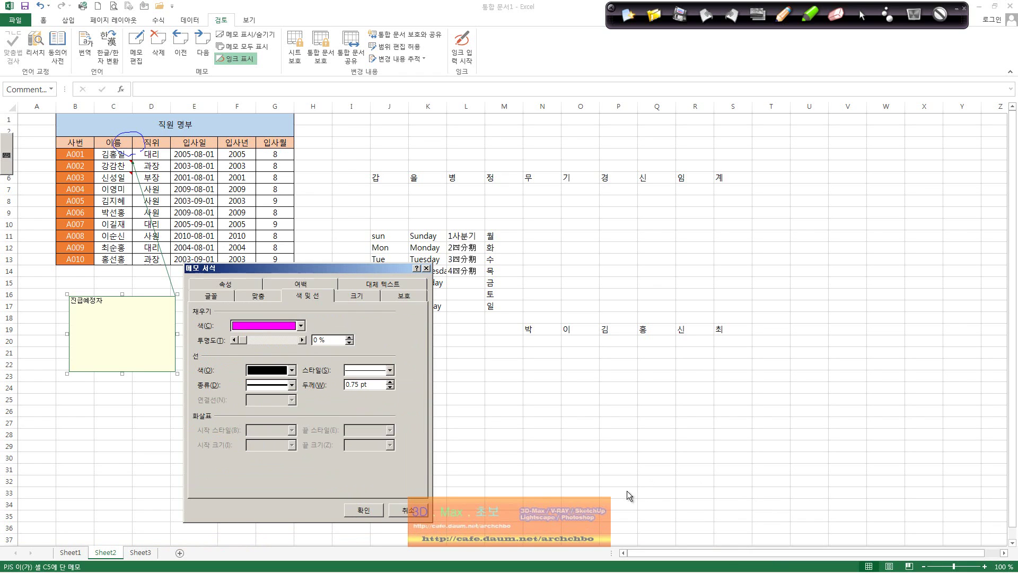
pyautogui.click(379, 512)
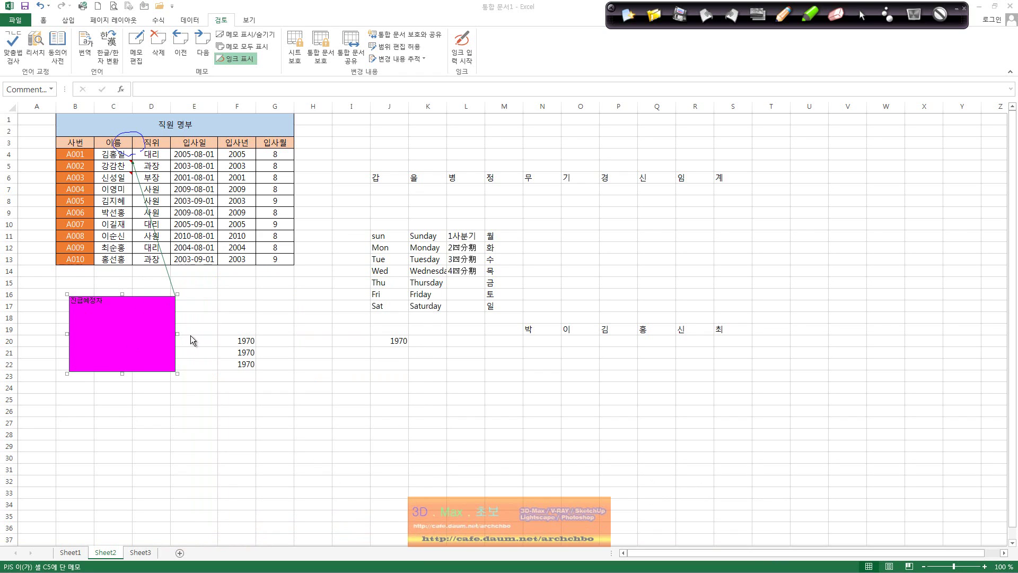
# Step: Choose a two-colour gradient fill effect for the C5 comment, with lavender as colour 1
pyautogui.rightClick(176, 349)
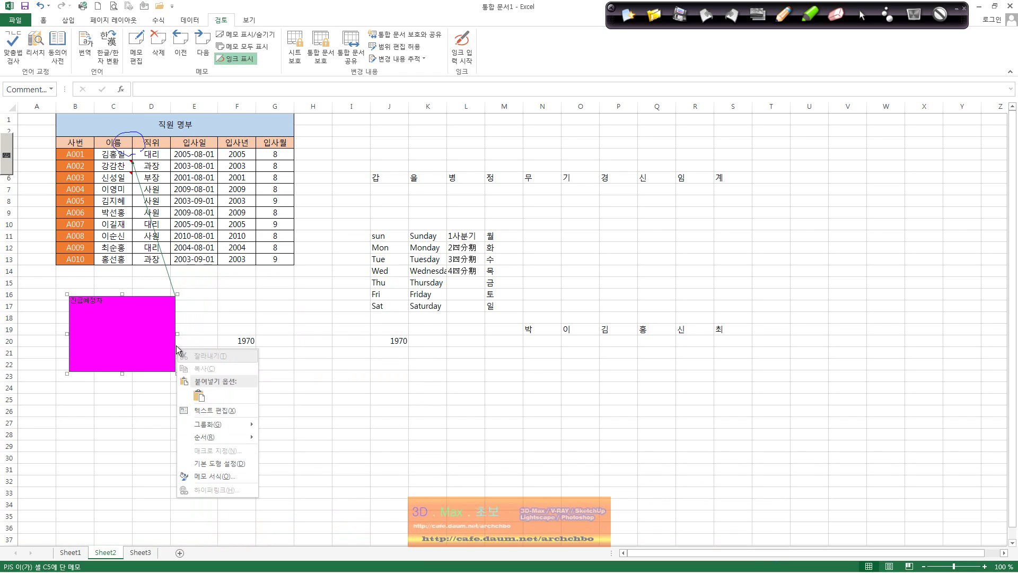
pyautogui.click(216, 476)
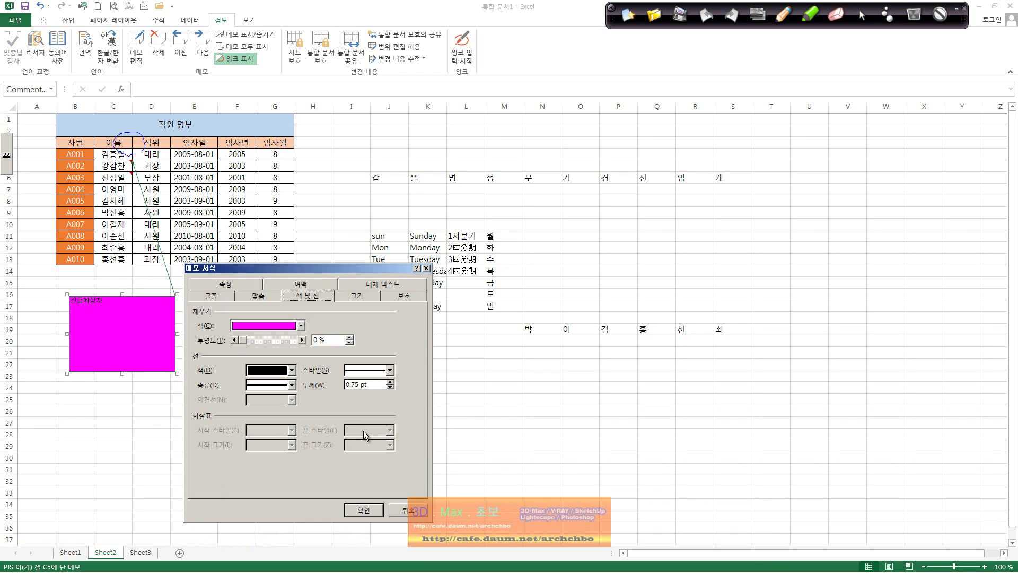
pyautogui.click(300, 325)
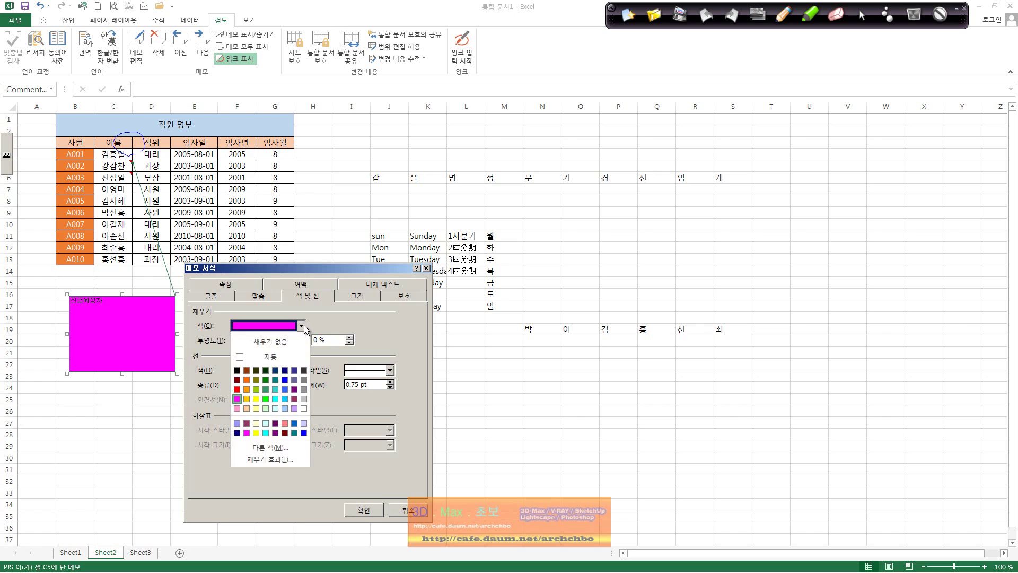
pyautogui.click(284, 458)
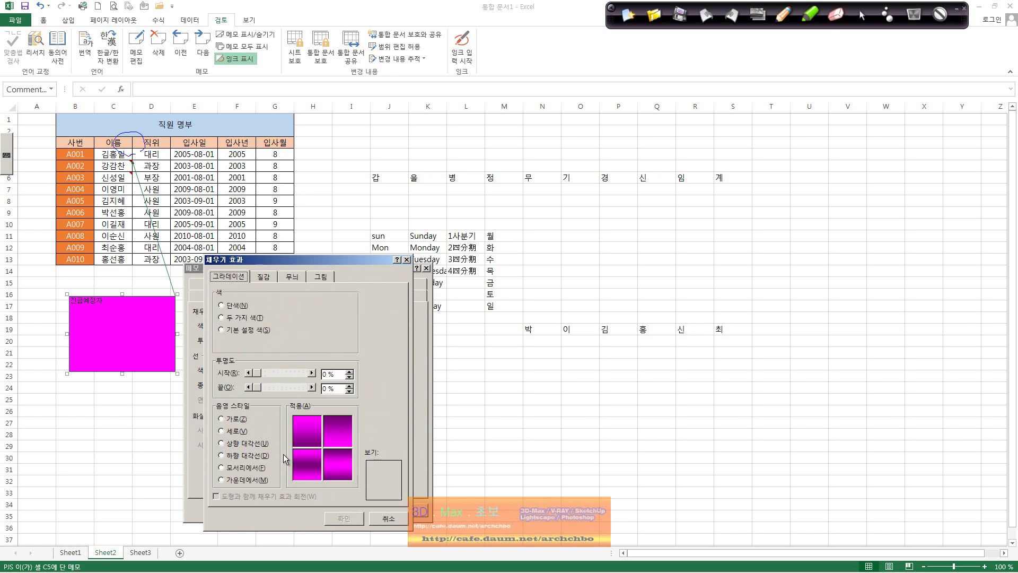
pyautogui.click(258, 320)
pyautogui.click(339, 318)
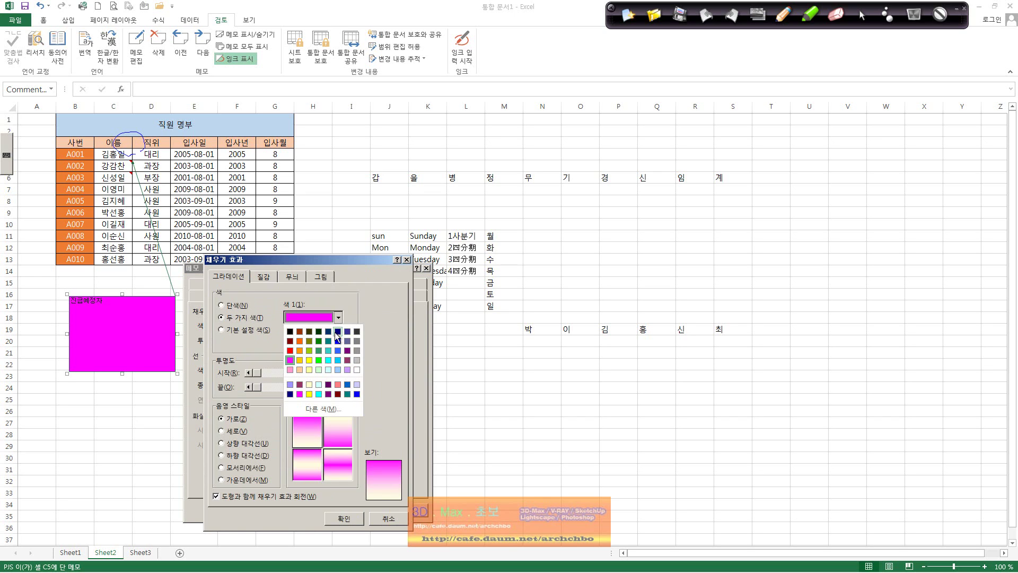
pyautogui.click(309, 360)
pyautogui.click(337, 317)
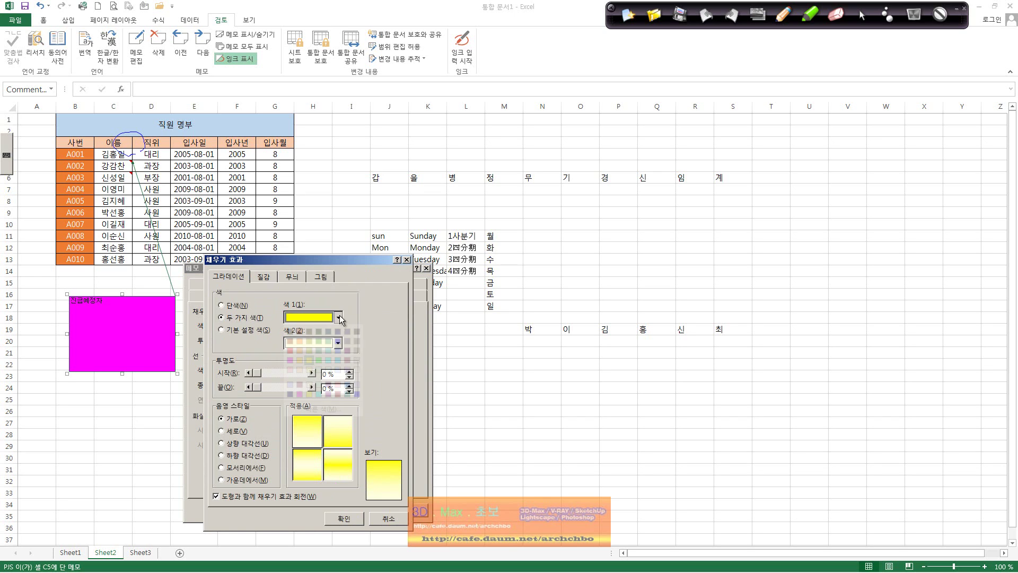
pyautogui.click(347, 370)
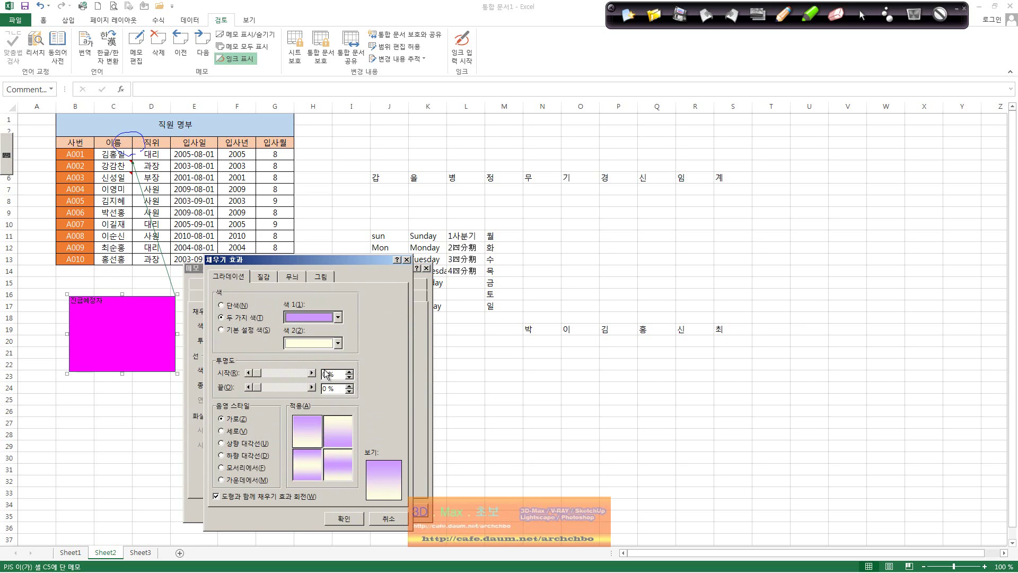
# Step: Set colour 2 of the comment's gradient fill to light turquoise
pyautogui.click(338, 343)
pyautogui.click(338, 343)
pyautogui.click(339, 344)
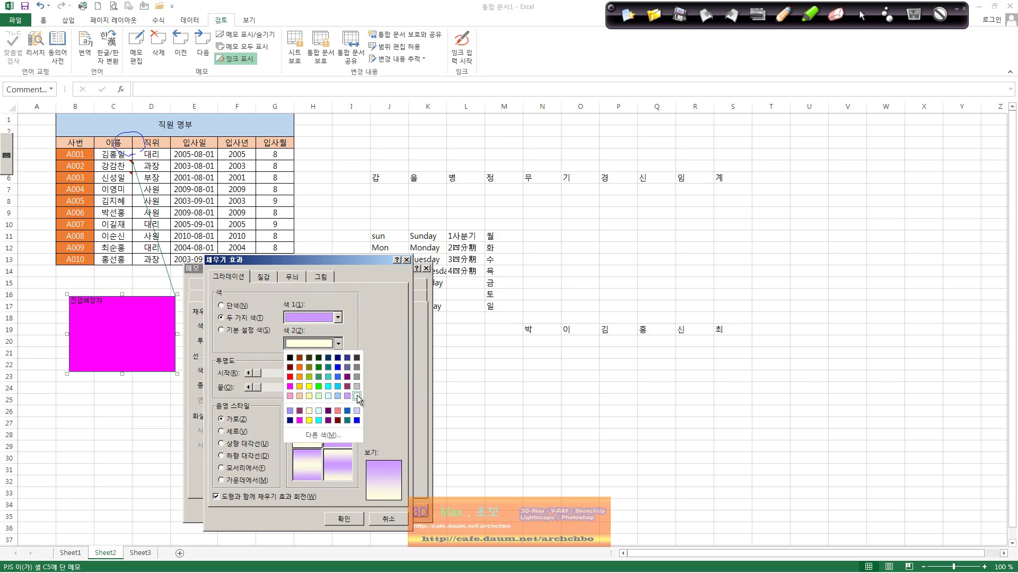
pyautogui.click(329, 396)
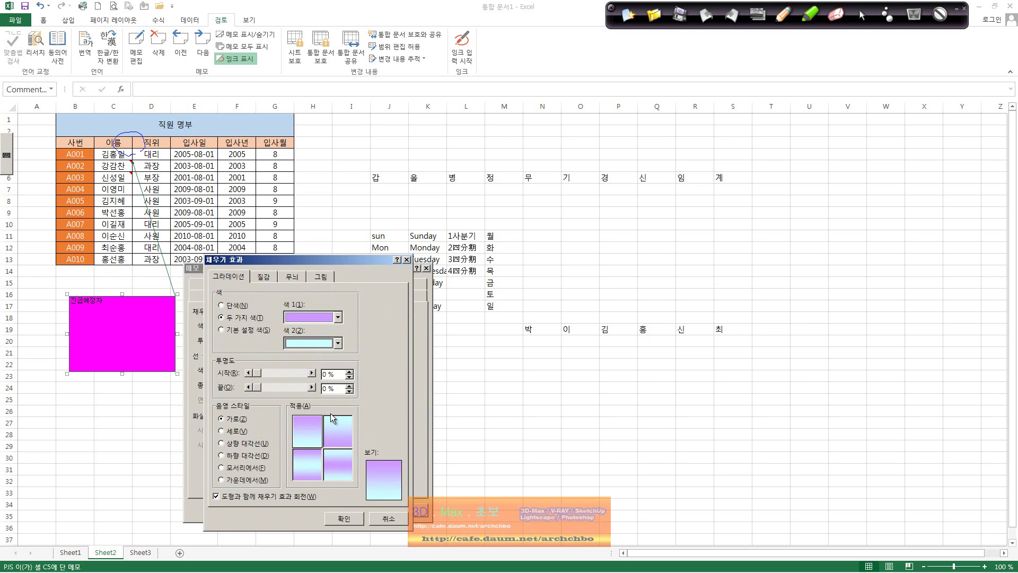
# Step: Apply the lavender-to-light-turquoise two-colour gradient fill to the C5 comment
pyautogui.click(344, 514)
pyautogui.click(354, 510)
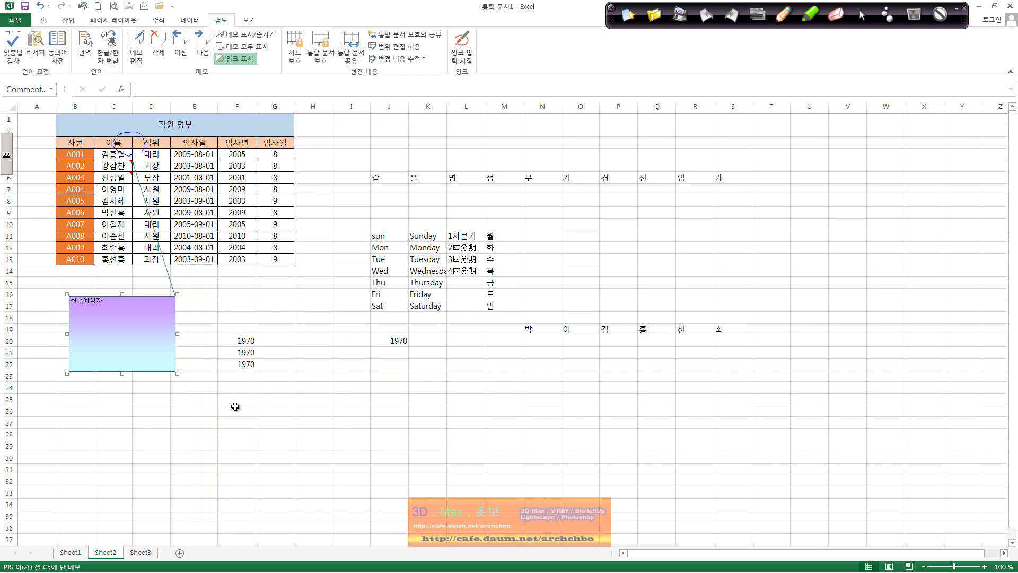
# Step: Fill the C5 comment box with the parchment (양피지) texture
pyautogui.rightClick(178, 368)
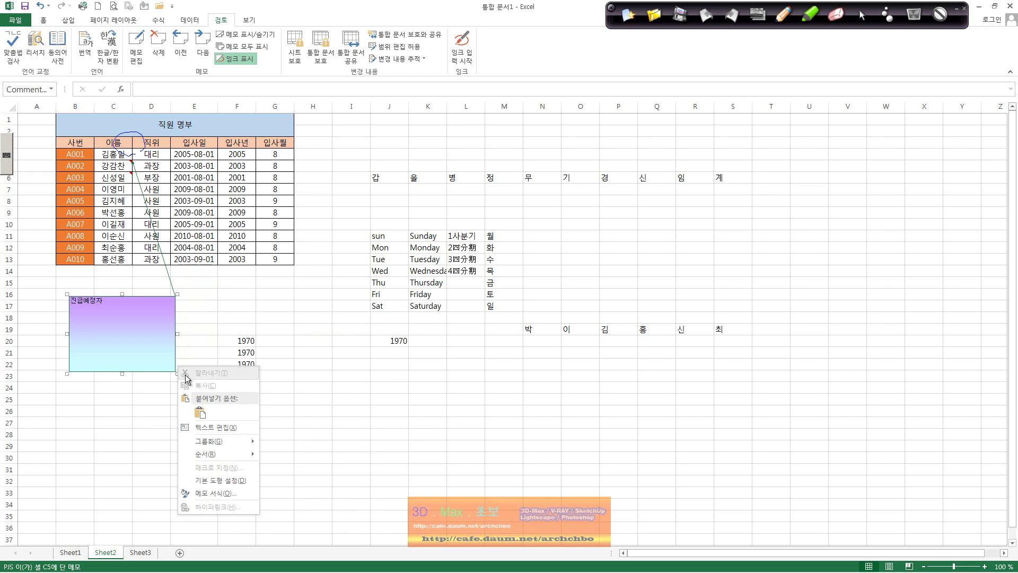
pyautogui.click(239, 494)
pyautogui.click(301, 325)
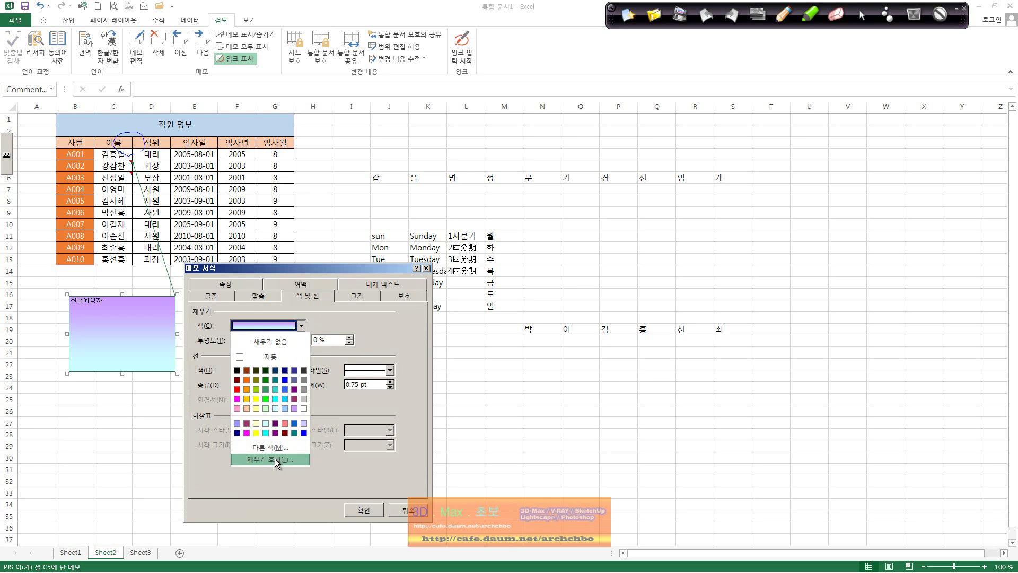
pyautogui.click(278, 459)
pyautogui.click(264, 277)
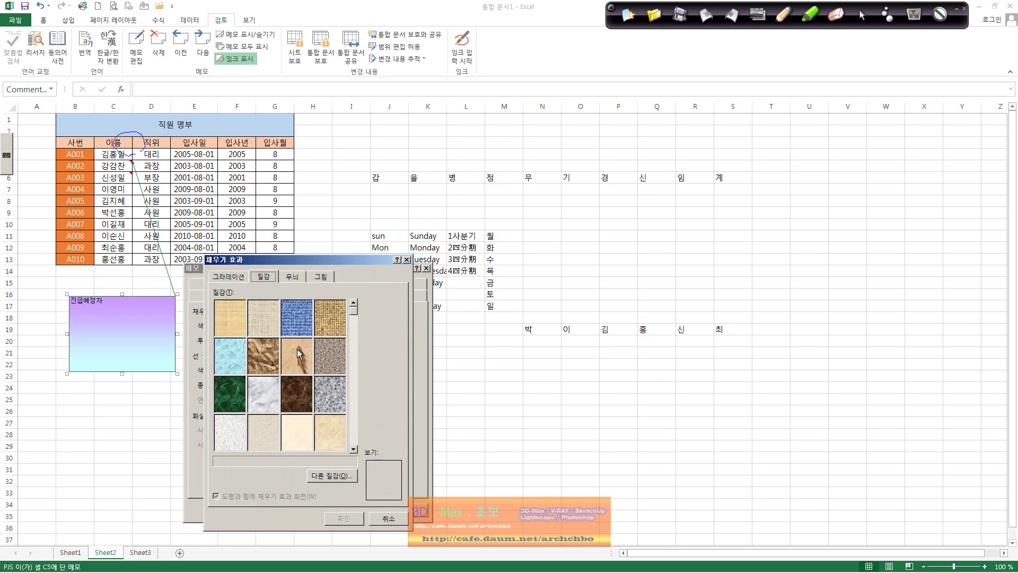
pyautogui.click(323, 318)
pyautogui.click(304, 446)
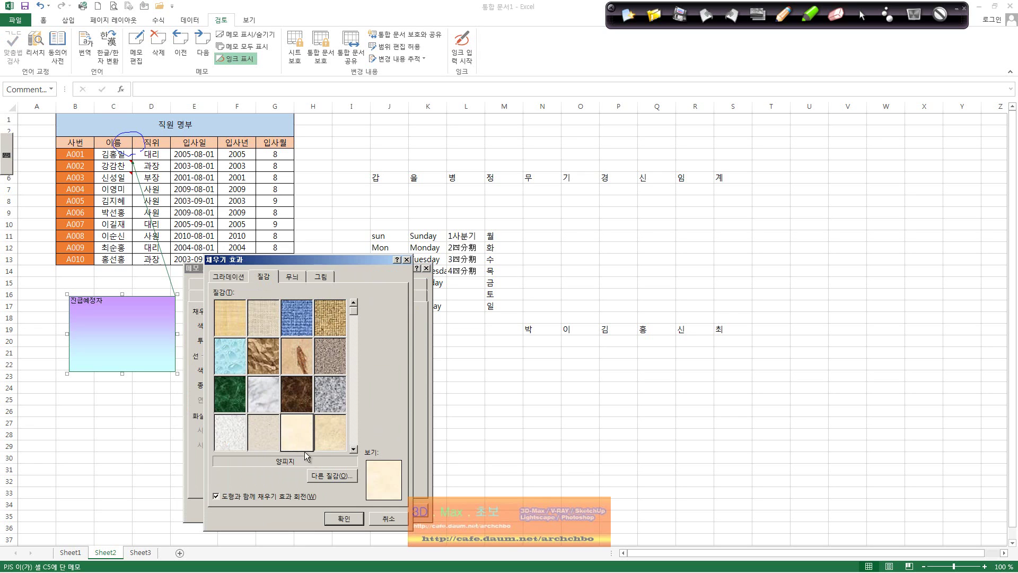
pyautogui.click(345, 518)
pyautogui.click(358, 510)
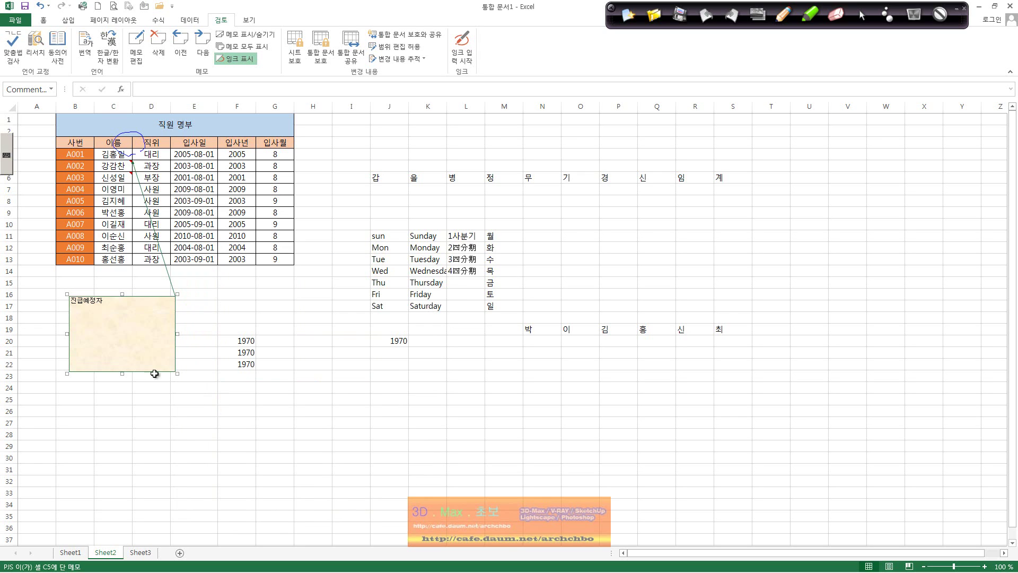
# Step: Review the C5 comment's size, protection, alternative text and margin settings, and set its object positioning to 위치와 크기 변함 (move and size with cells)
pyautogui.rightClick(176, 330)
pyautogui.click(237, 457)
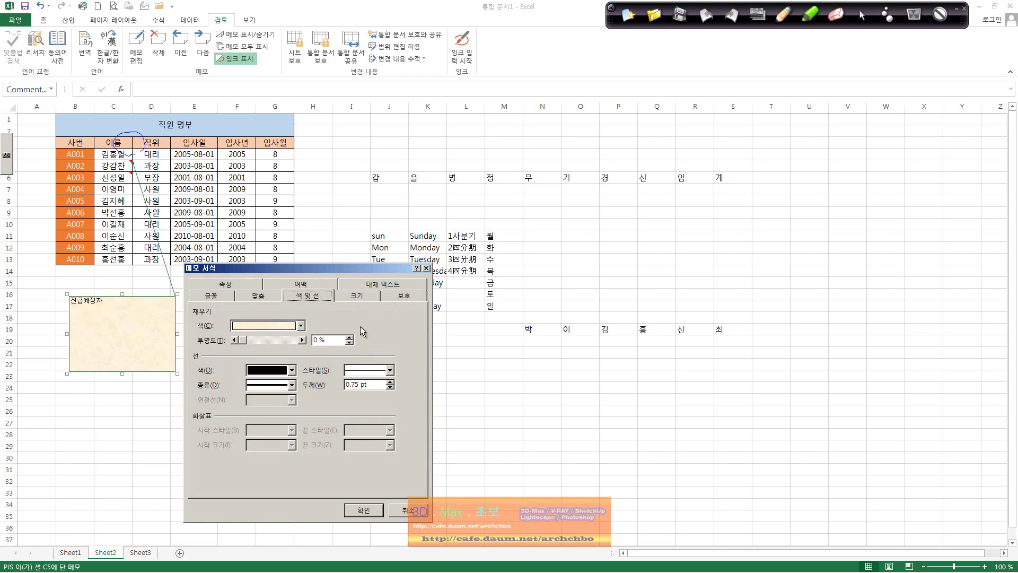
pyautogui.click(356, 296)
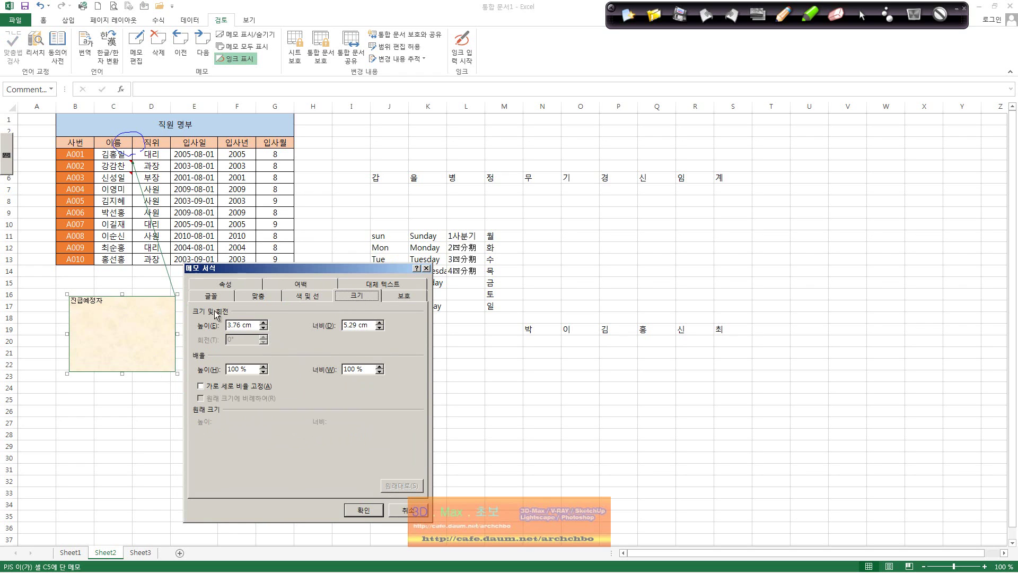
pyautogui.click(404, 295)
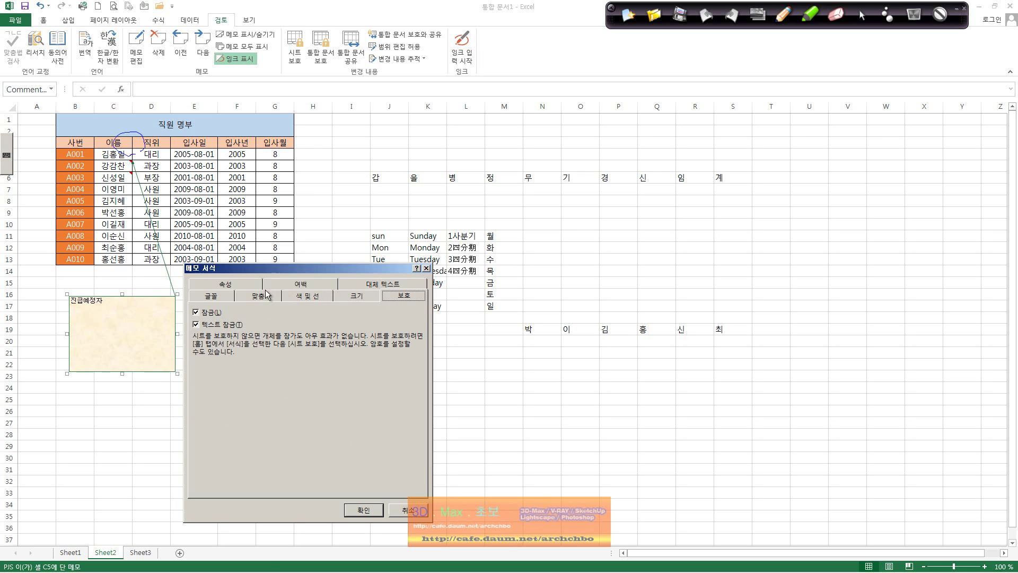
pyautogui.click(374, 284)
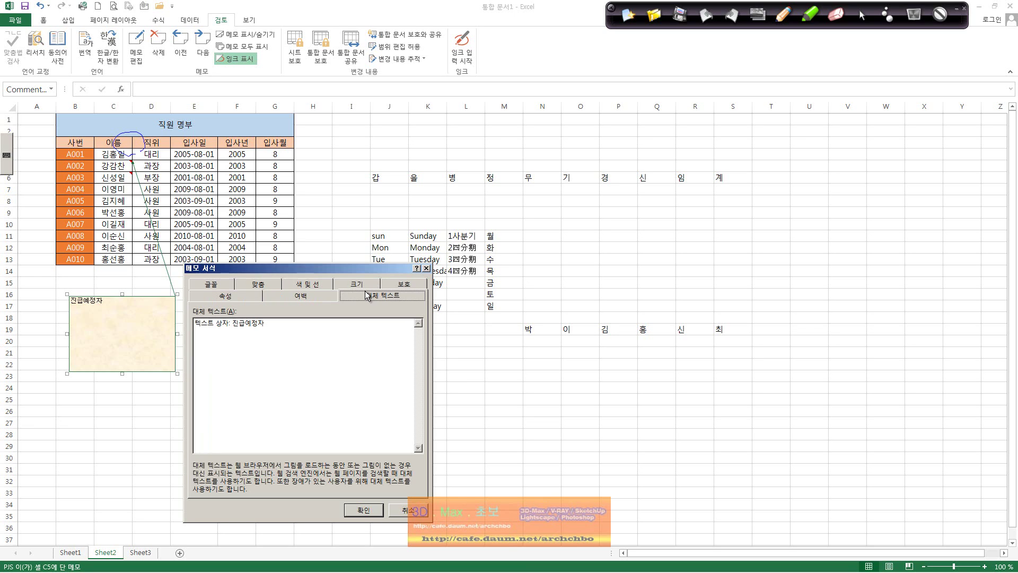
pyautogui.click(321, 295)
pyautogui.click(235, 297)
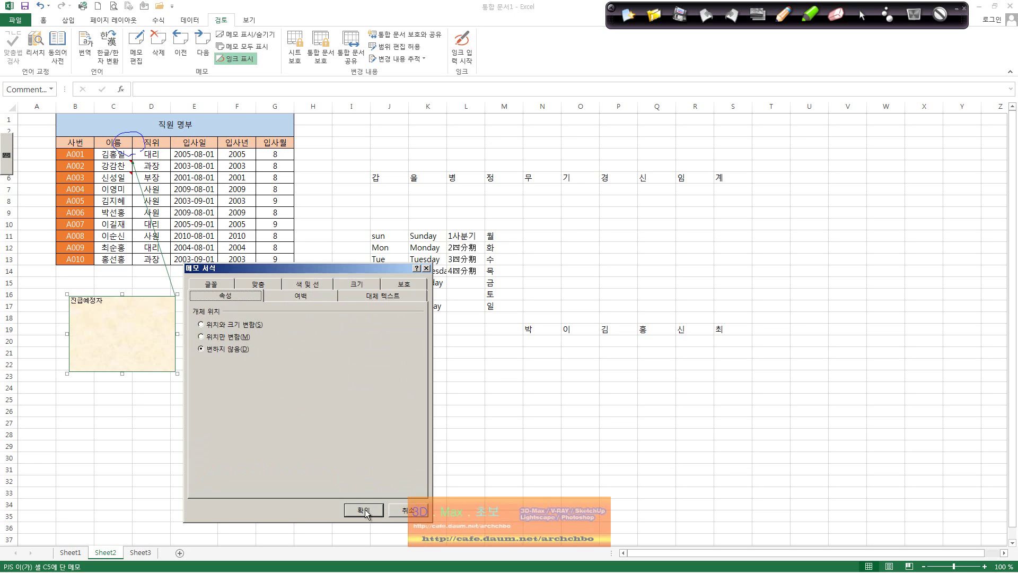
pyautogui.click(247, 325)
pyautogui.click(365, 510)
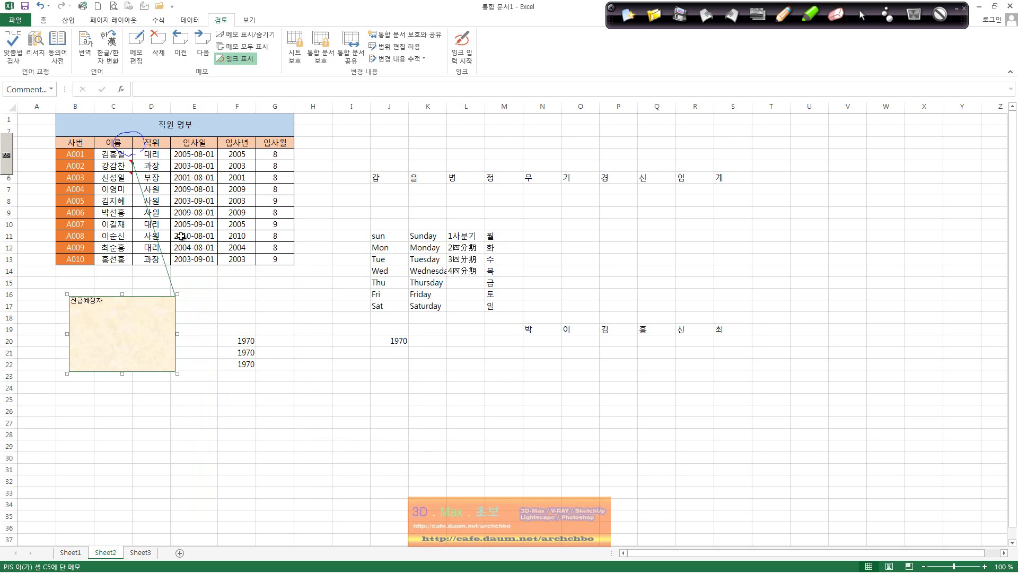
# Step: Hide column C, which holds the employee names
pyautogui.click(114, 229)
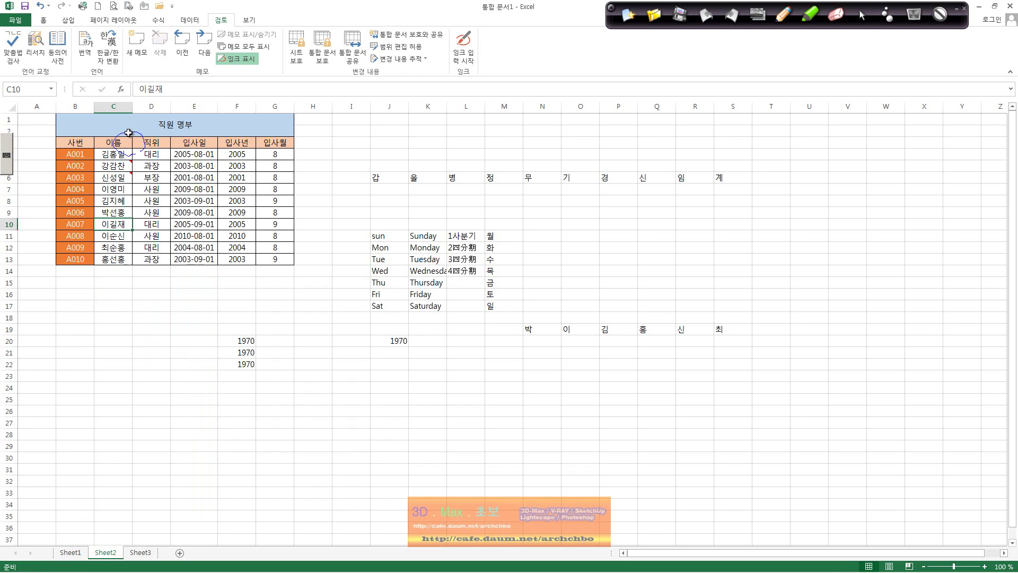
pyautogui.click(127, 108)
pyautogui.rightClick(126, 108)
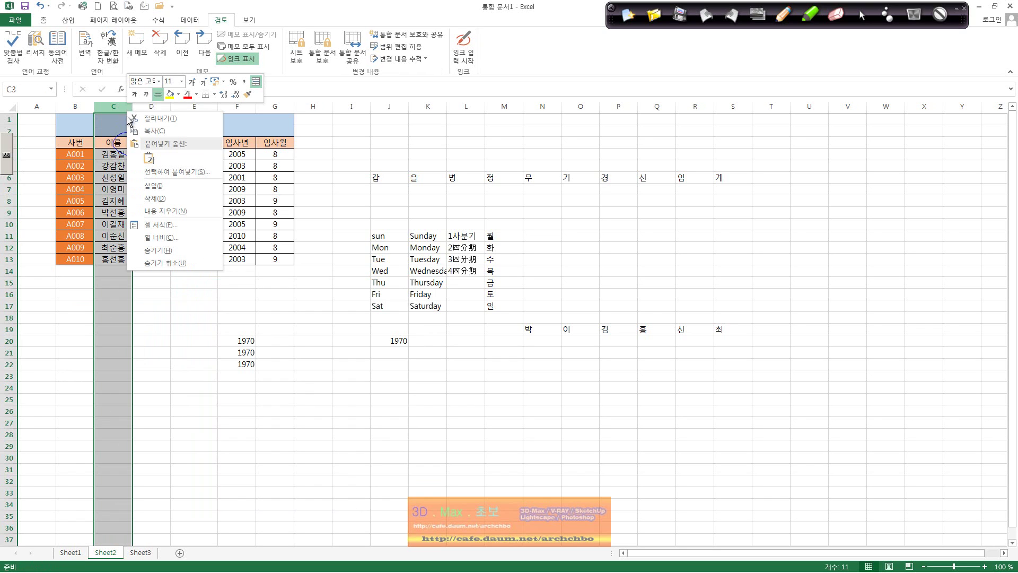
pyautogui.click(169, 249)
pyautogui.click(150, 269)
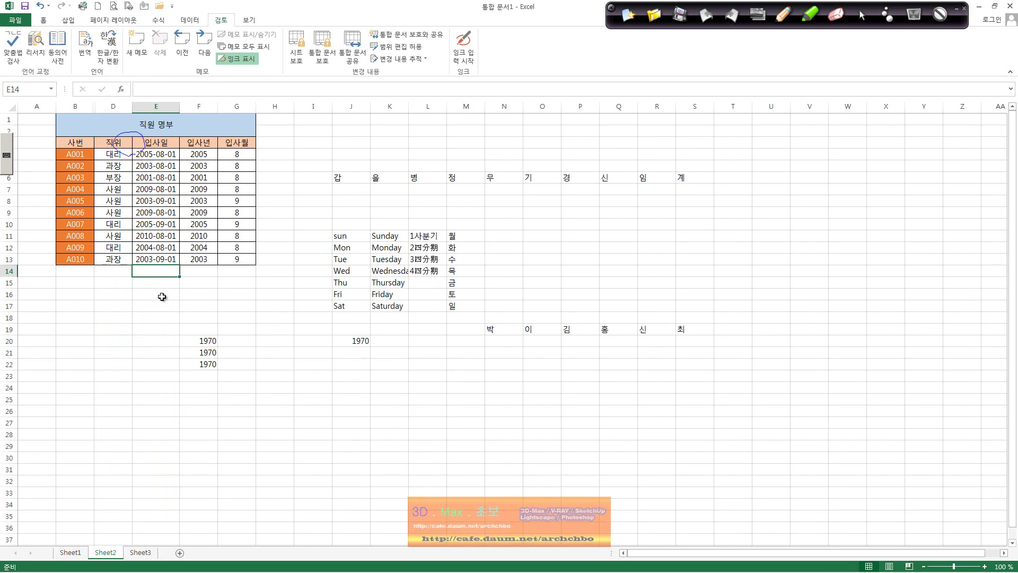
# Step: Unhide column C between columns B and D
pyautogui.click(89, 107)
pyautogui.moveTo(90, 107); pyautogui.dragTo(112, 108)
pyautogui.rightClick(113, 108)
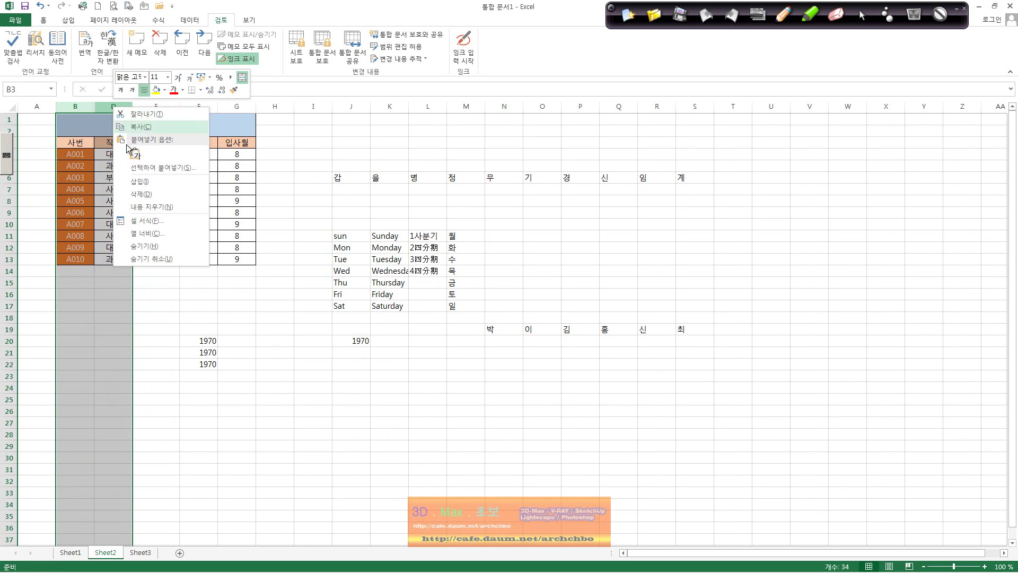
pyautogui.click(162, 258)
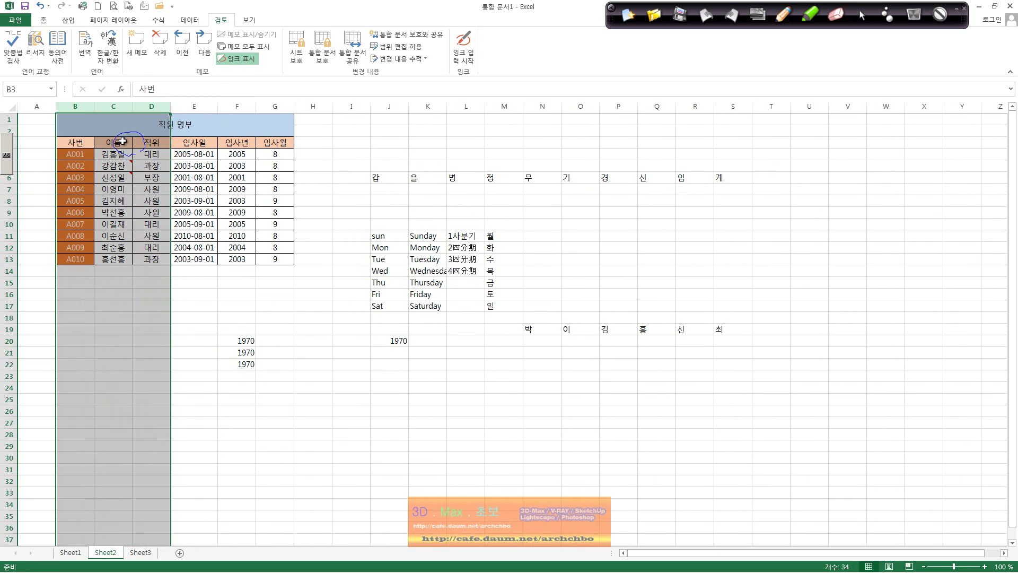
# Step: Open the C5 comment for editing and check the object positioning option in its comment formatting
pyautogui.click(123, 164)
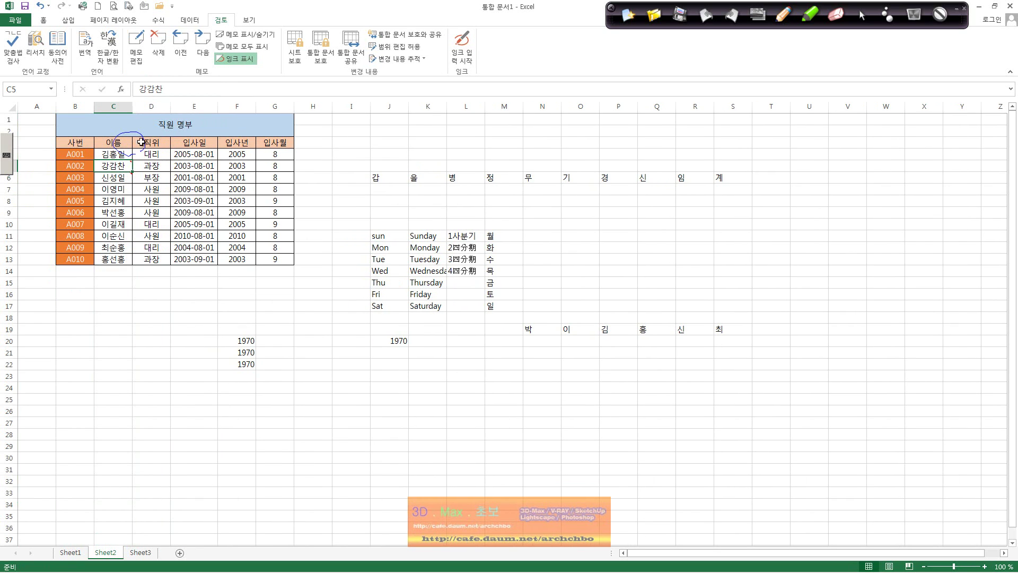
pyautogui.click(142, 59)
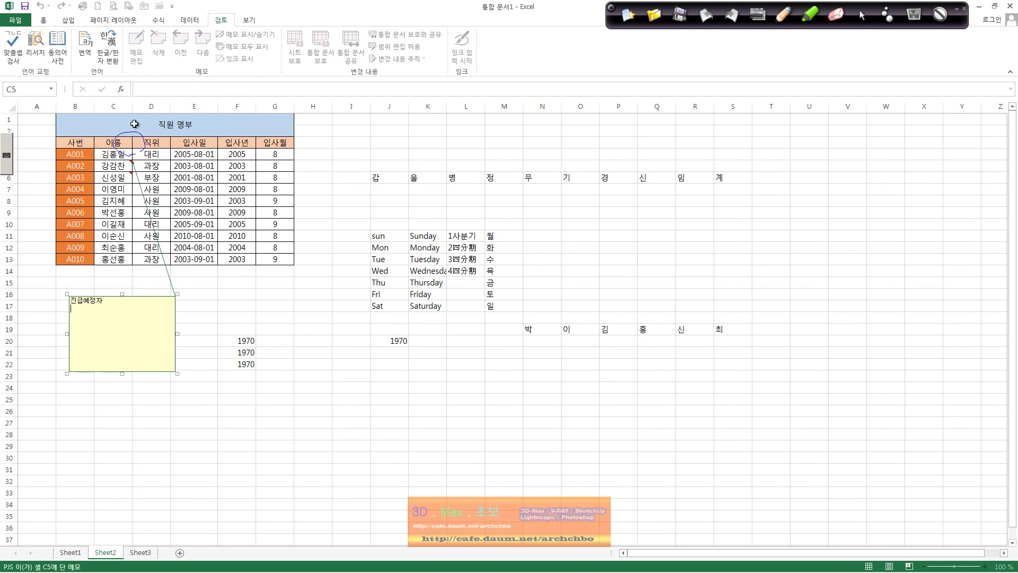
pyautogui.rightClick(176, 353)
pyautogui.click(225, 480)
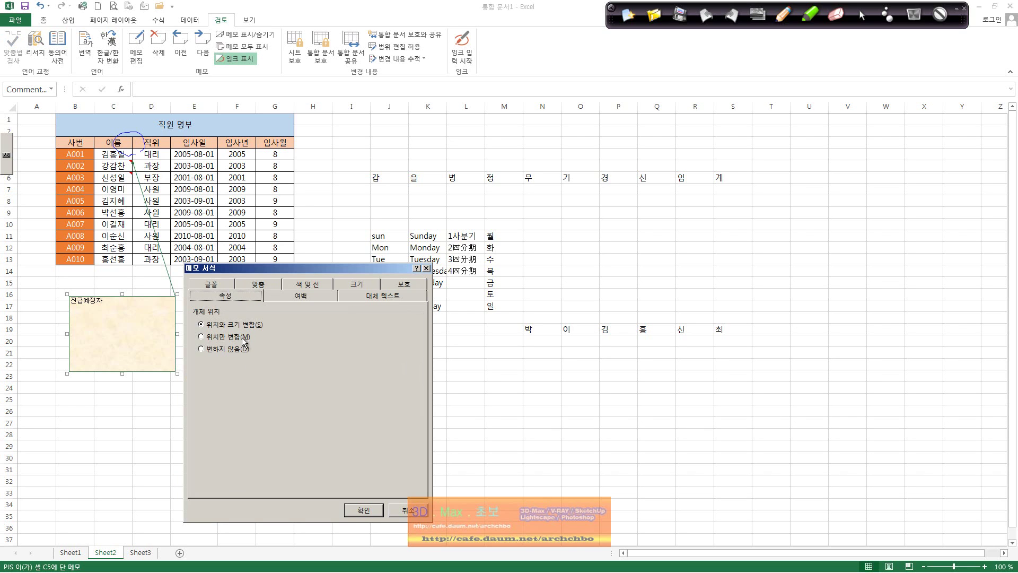
pyautogui.click(362, 510)
pyautogui.click(204, 283)
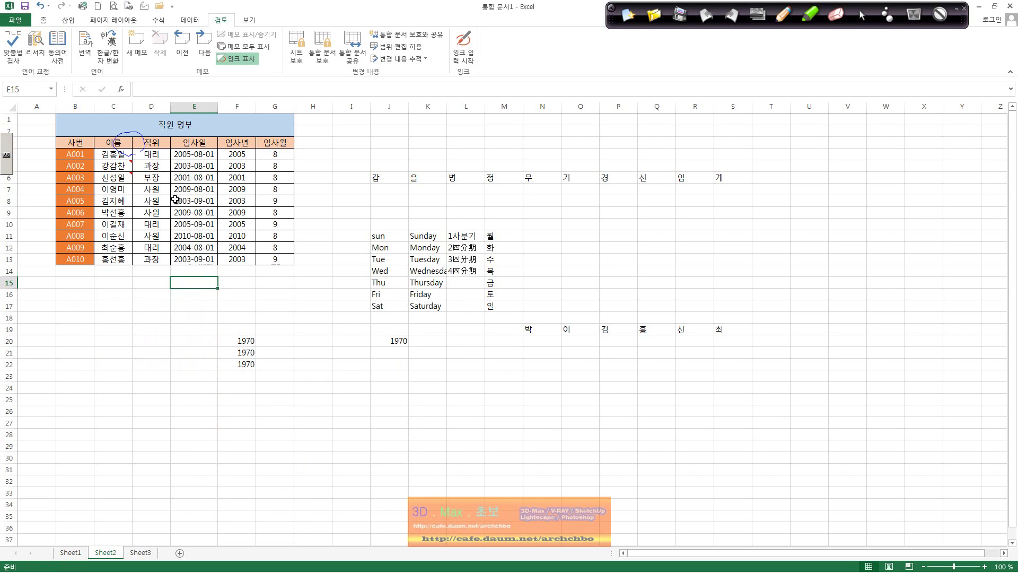
# Step: Hide the employee name column C once more
pyautogui.click(127, 107)
pyautogui.rightClick(127, 109)
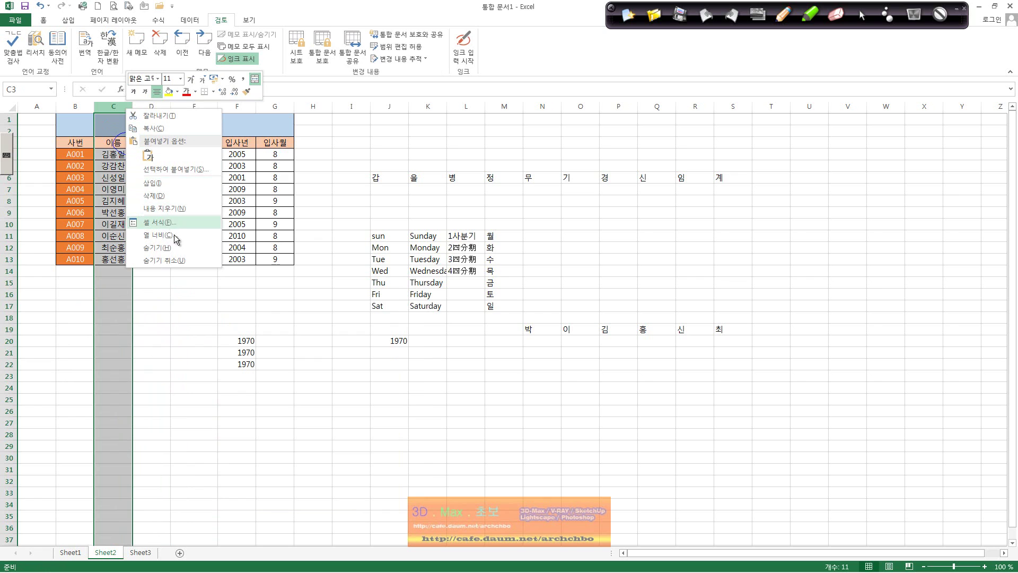
pyautogui.click(179, 254)
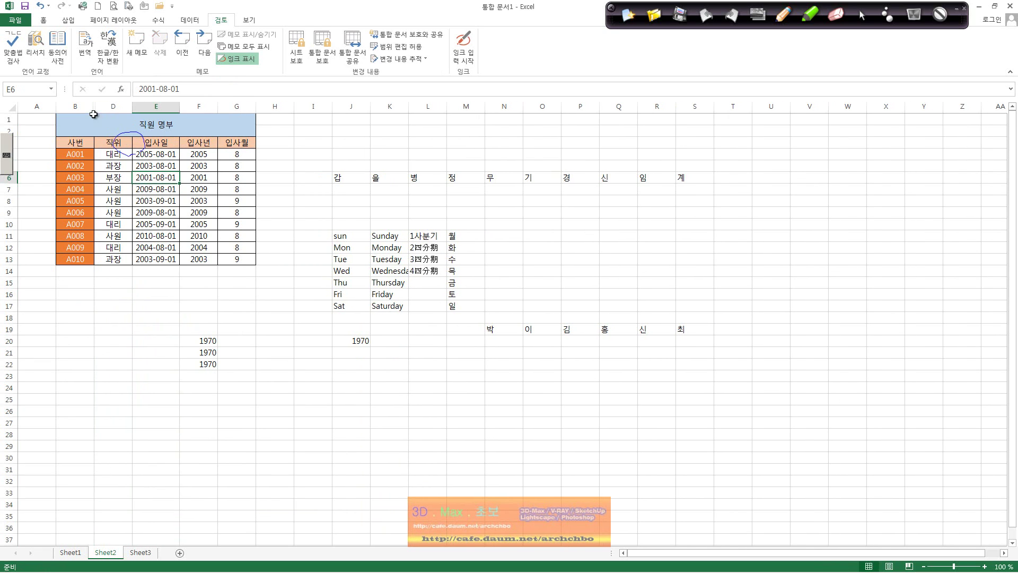
# Step: Bring back the hidden column C by unhiding across columns B to D
pyautogui.moveTo(91, 107); pyautogui.dragTo(112, 108)
pyautogui.rightClick(112, 108)
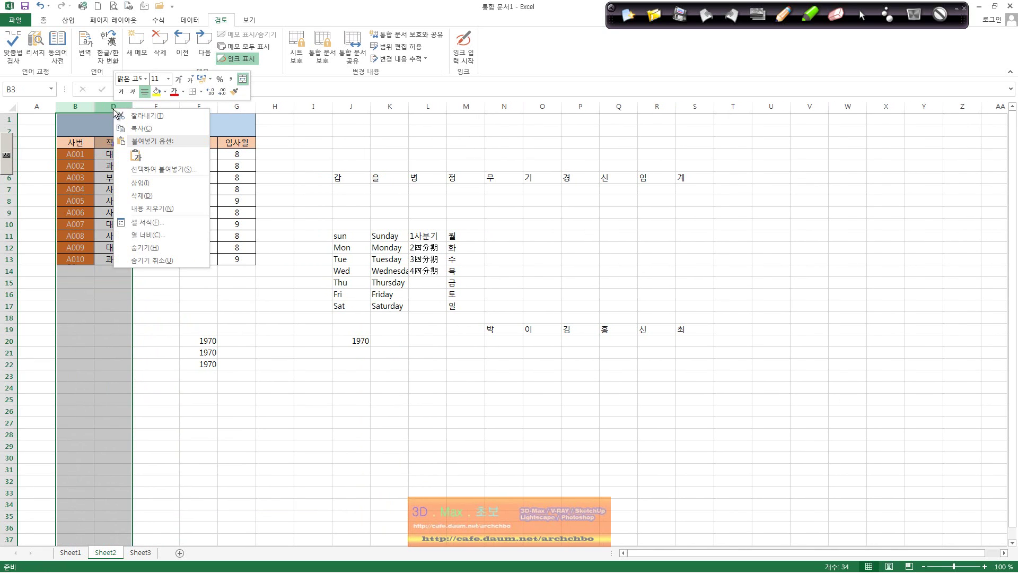
pyautogui.click(166, 258)
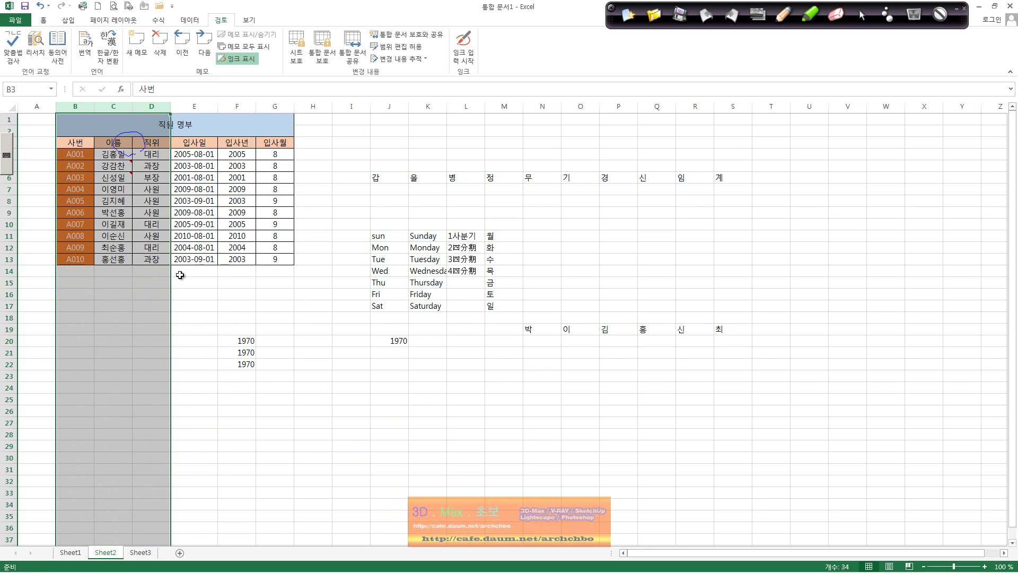
# Step: Handwrite a pen note in the empty cells reading "행/열 숨기기, 삽입) 개체를 시트 밖으로 이동할 수 없다" with "Error" above it
pyautogui.click(773, 17)
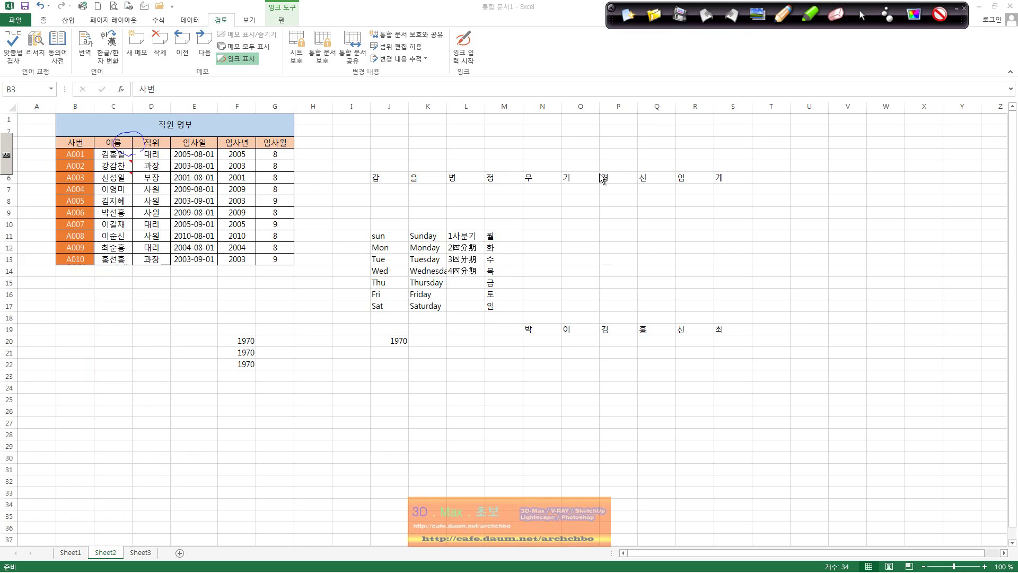
pyautogui.moveTo(610, 151)
pyautogui.mouseDown()
pyautogui.moveTo(602, 154)
pyautogui.moveTo(656, 152)
pyautogui.moveTo(658, 164)
pyautogui.moveTo(713, 148)
pyautogui.moveTo(726, 160)
pyautogui.moveTo(742, 139)
pyautogui.moveTo(744, 173)
pyautogui.mouseUp()
pyautogui.moveTo(644, 191)
pyautogui.mouseDown()
pyautogui.moveTo(643, 199)
pyautogui.moveTo(694, 192)
pyautogui.moveTo(689, 212)
pyautogui.moveTo(716, 213)
pyautogui.moveTo(770, 164)
pyautogui.moveTo(767, 179)
pyautogui.mouseUp()
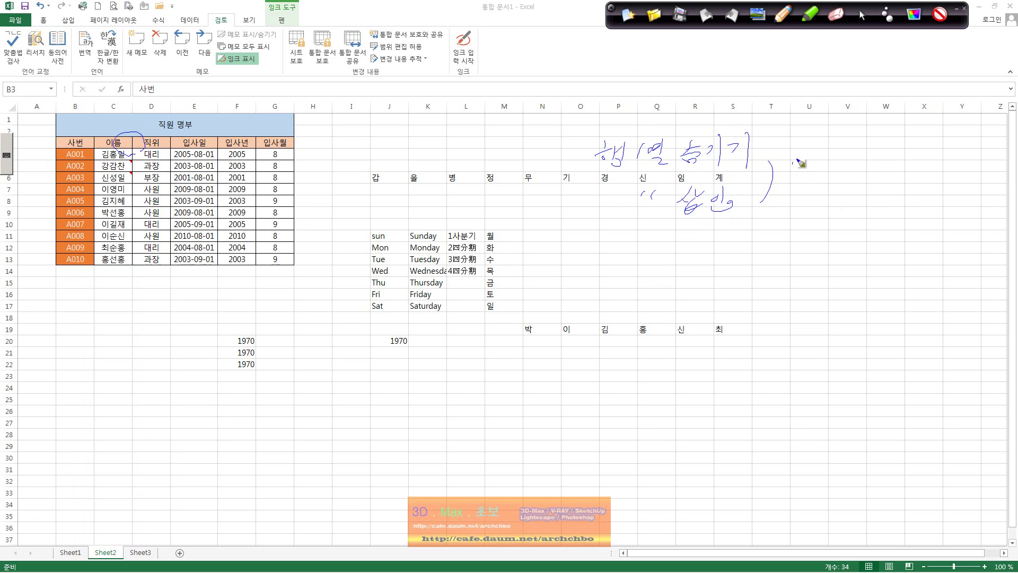
pyautogui.moveTo(792, 162)
pyautogui.mouseDown()
pyautogui.moveTo(837, 157)
pyautogui.moveTo(875, 171)
pyautogui.moveTo(947, 159)
pyautogui.mouseUp()
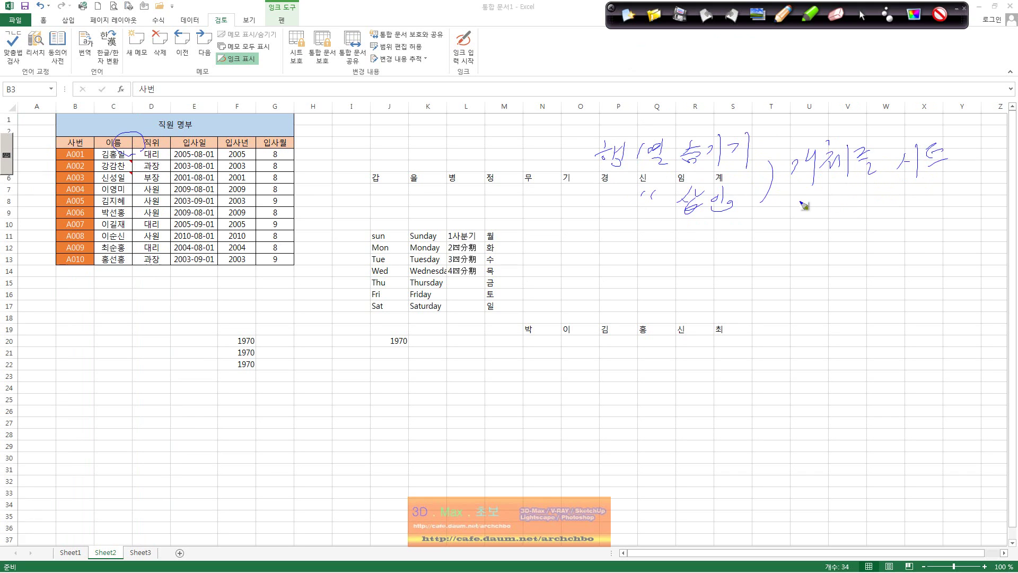
pyautogui.moveTo(802, 203)
pyautogui.mouseDown()
pyautogui.moveTo(819, 197)
pyautogui.moveTo(829, 221)
pyautogui.moveTo(932, 190)
pyautogui.moveTo(951, 197)
pyautogui.moveTo(964, 222)
pyautogui.mouseUp()
pyautogui.moveTo(823, 236)
pyautogui.mouseDown()
pyautogui.moveTo(826, 269)
pyautogui.moveTo(845, 255)
pyautogui.moveTo(859, 276)
pyautogui.mouseUp()
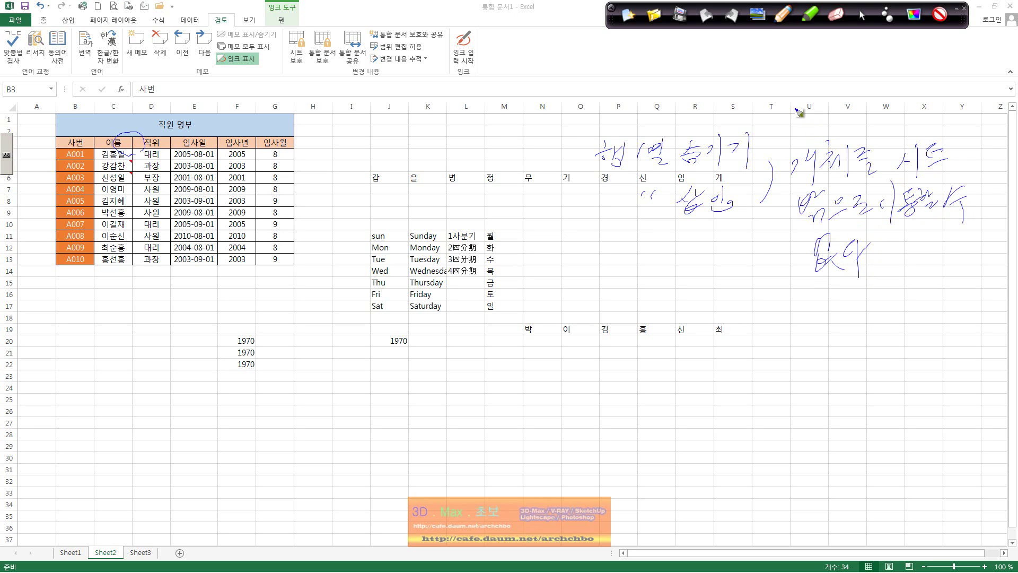
pyautogui.moveTo(802, 108)
pyautogui.mouseDown()
pyautogui.moveTo(814, 127)
pyautogui.moveTo(873, 112)
pyautogui.mouseUp()
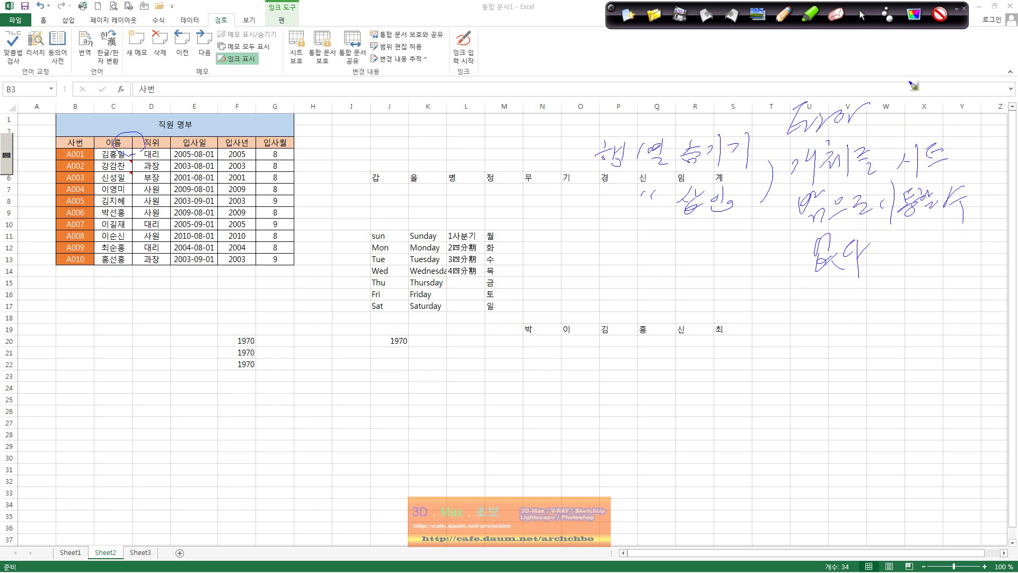
pyautogui.click(860, 15)
# Step: Insert a blank column before the employee name column C and delete it again
pyautogui.click(124, 166)
pyautogui.click(127, 108)
pyautogui.rightClick(126, 109)
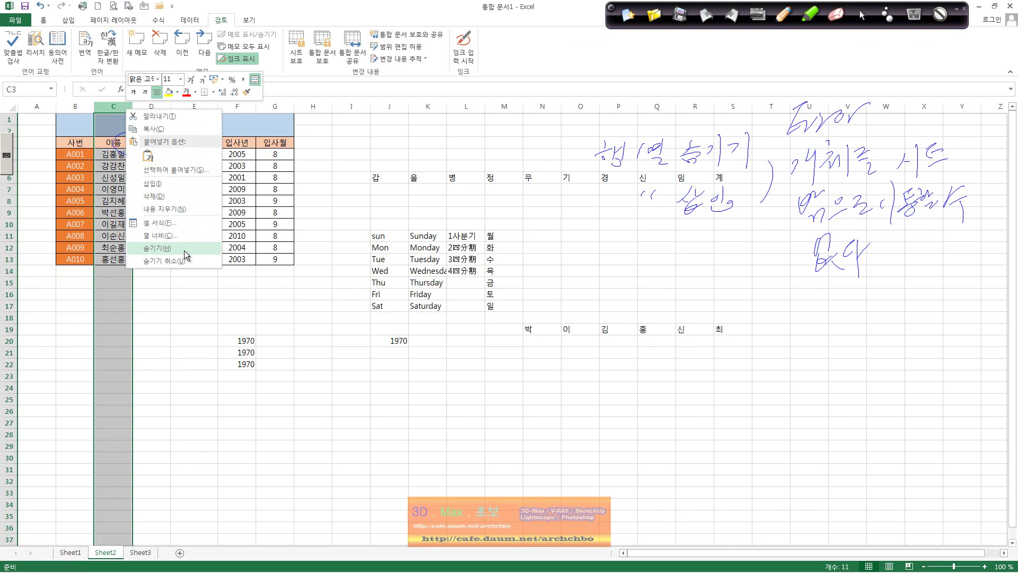
pyautogui.click(187, 185)
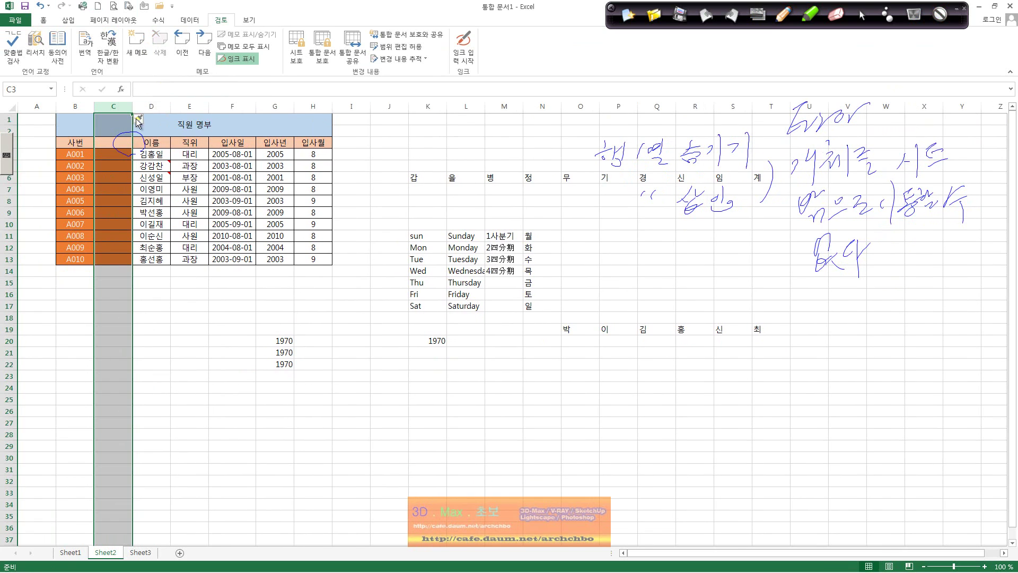
pyautogui.rightClick(126, 106)
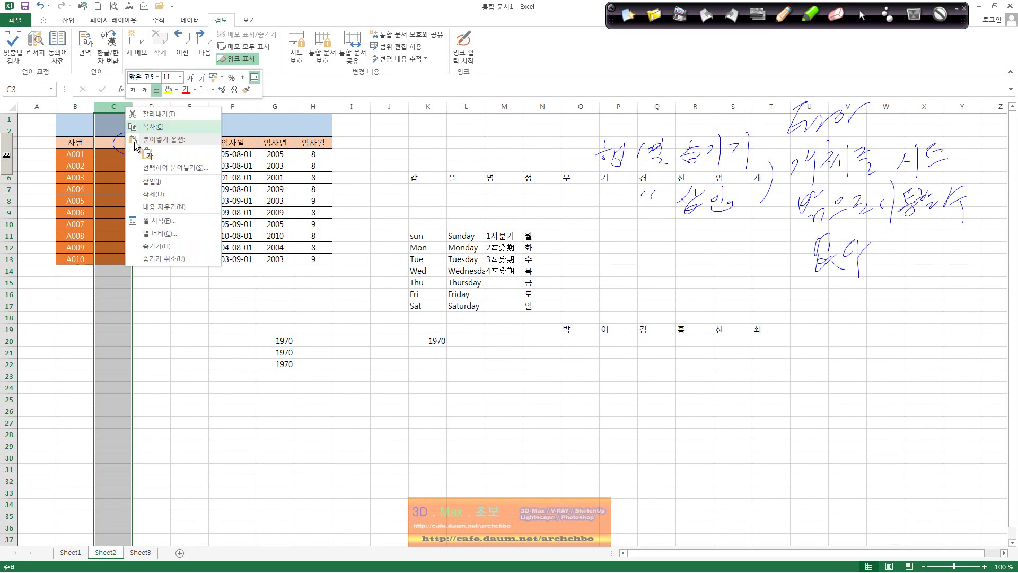
pyautogui.click(152, 194)
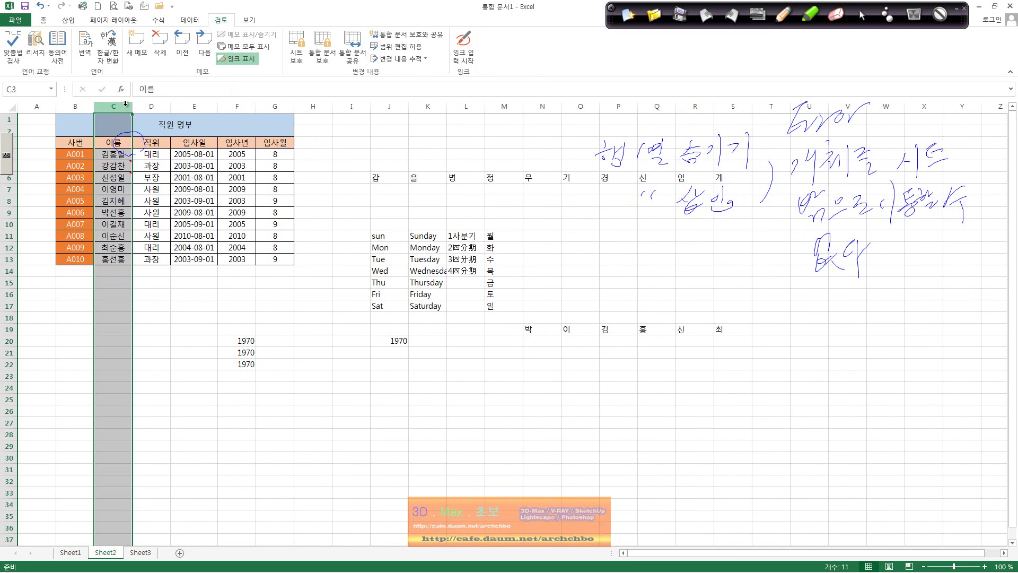
# Step: Hide column C with the employee names
pyautogui.rightClick(126, 104)
pyautogui.click(150, 176)
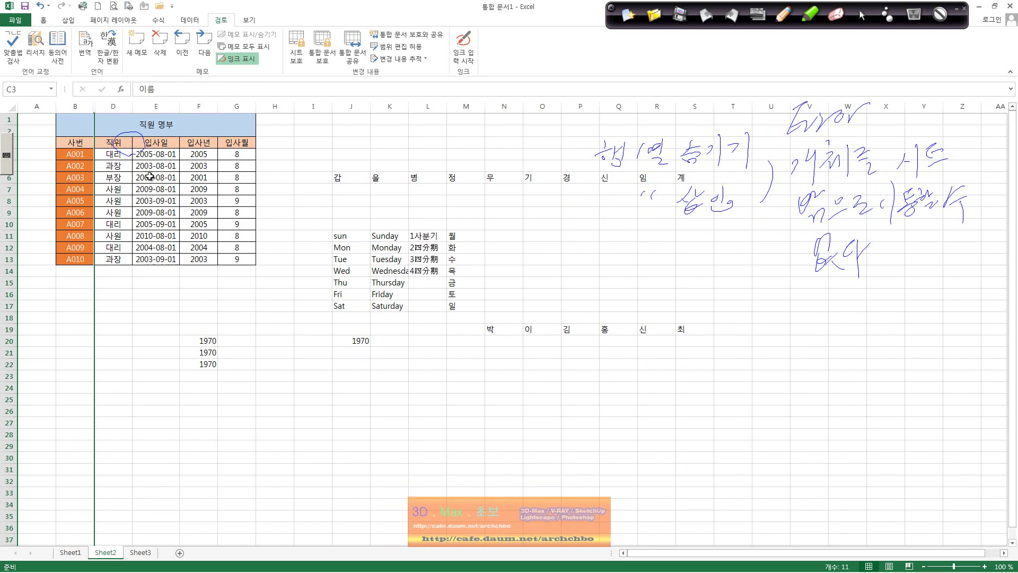
# Step: Unhide the employee name column C by selecting the neighbouring columns B through D
pyautogui.moveTo(113, 106); pyautogui.dragTo(85, 104)
pyautogui.rightClick(110, 111)
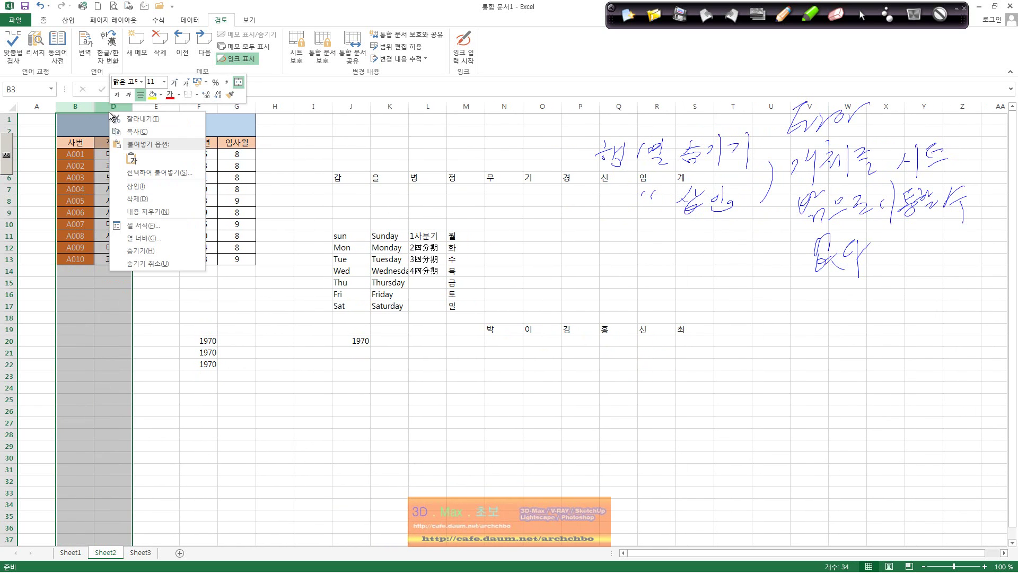
pyautogui.click(152, 263)
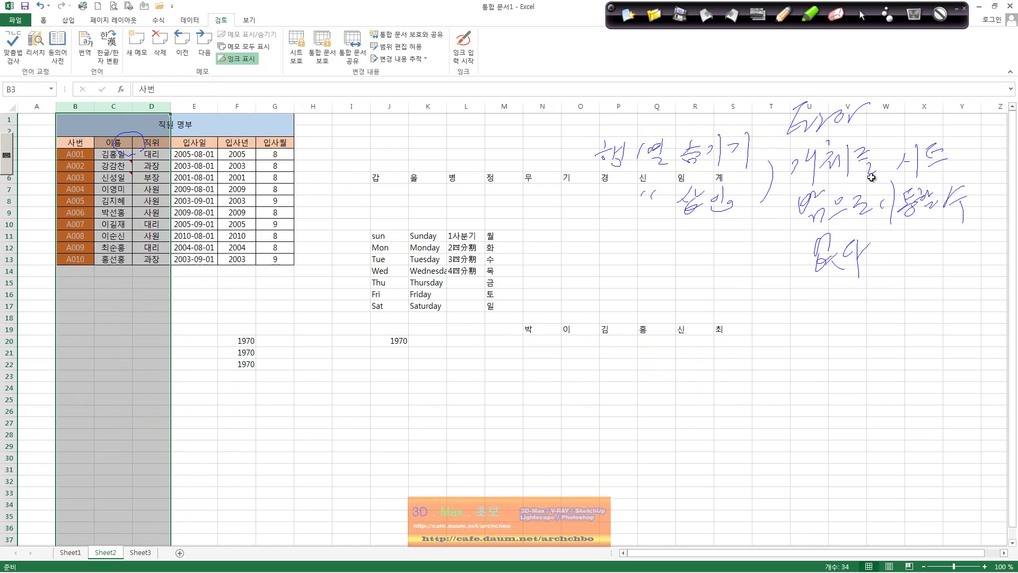
pyautogui.click(884, 245)
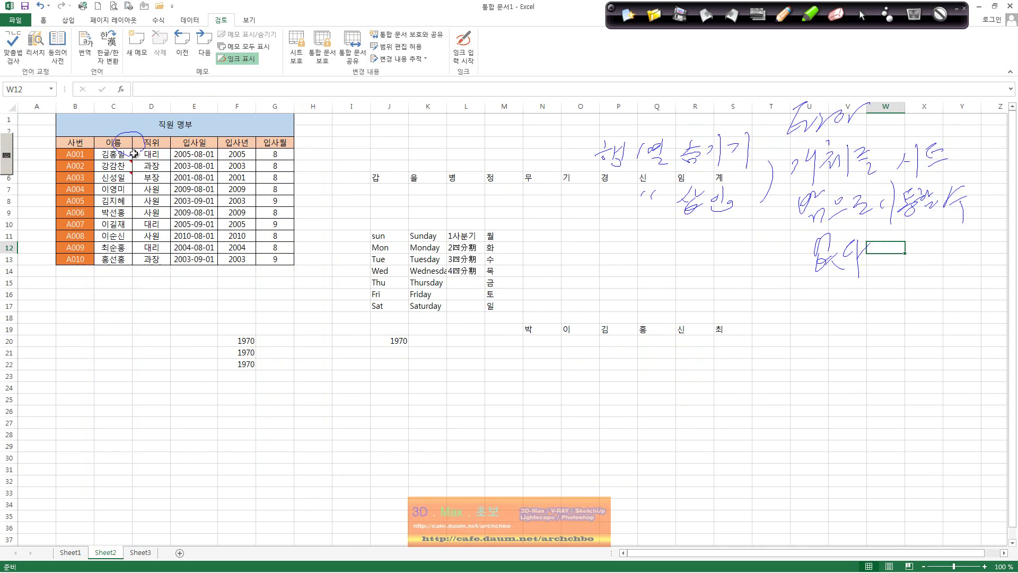
# Step: Open the comment attached to cell C5 for editing
pyautogui.click(120, 165)
pyautogui.click(136, 55)
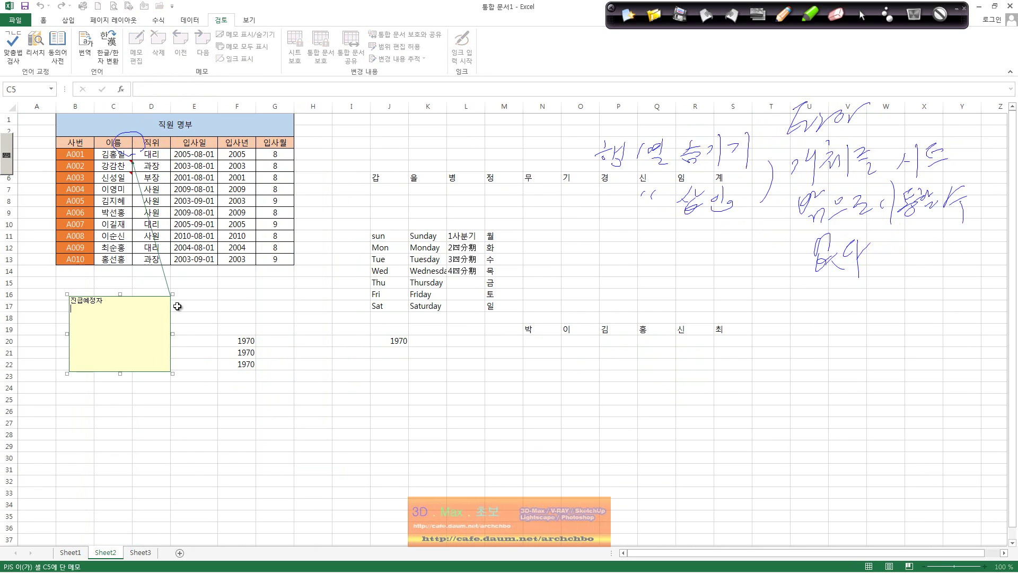
pyautogui.rightClick(169, 341)
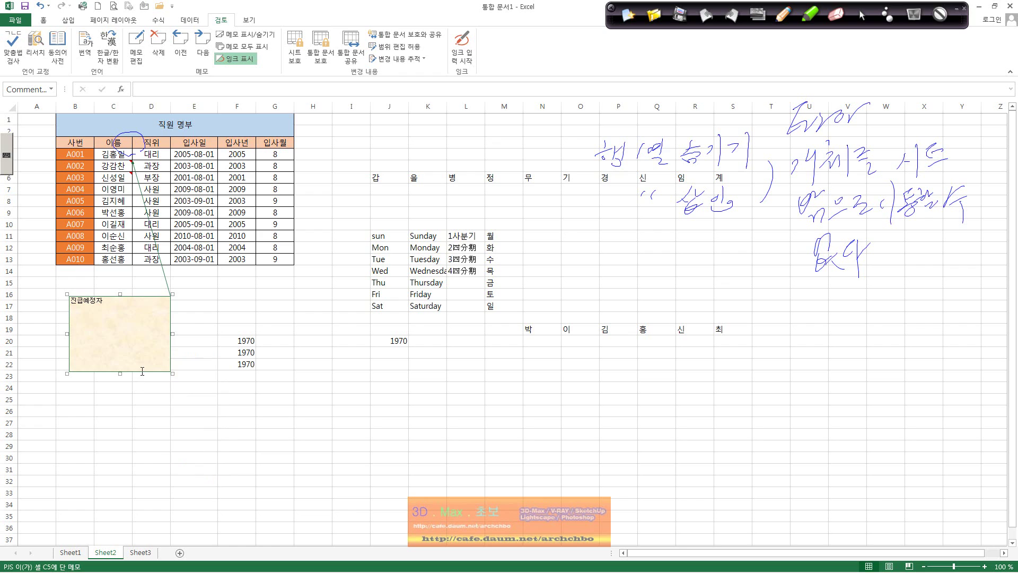
pyautogui.rightClick(142, 371)
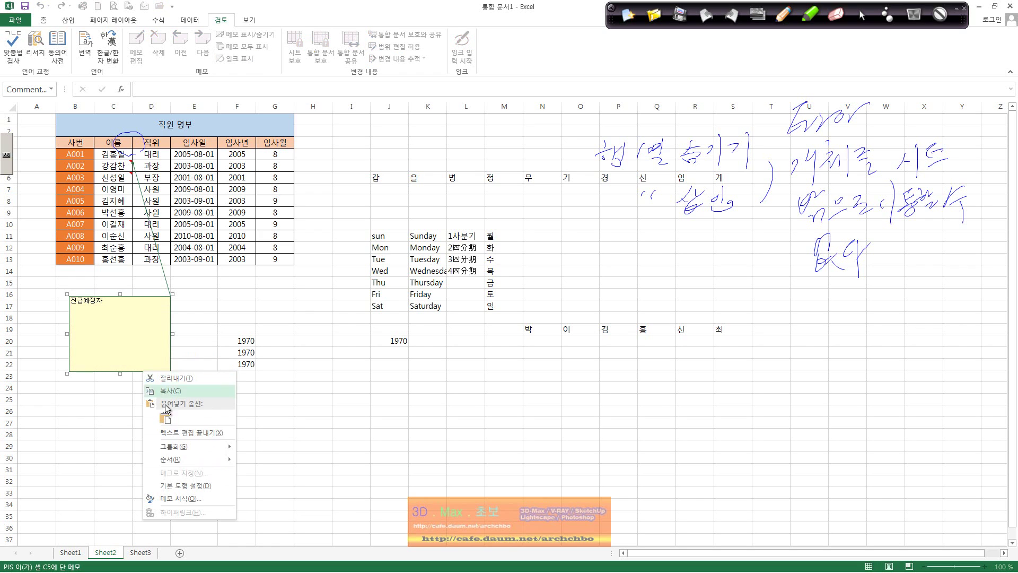
pyautogui.click(197, 496)
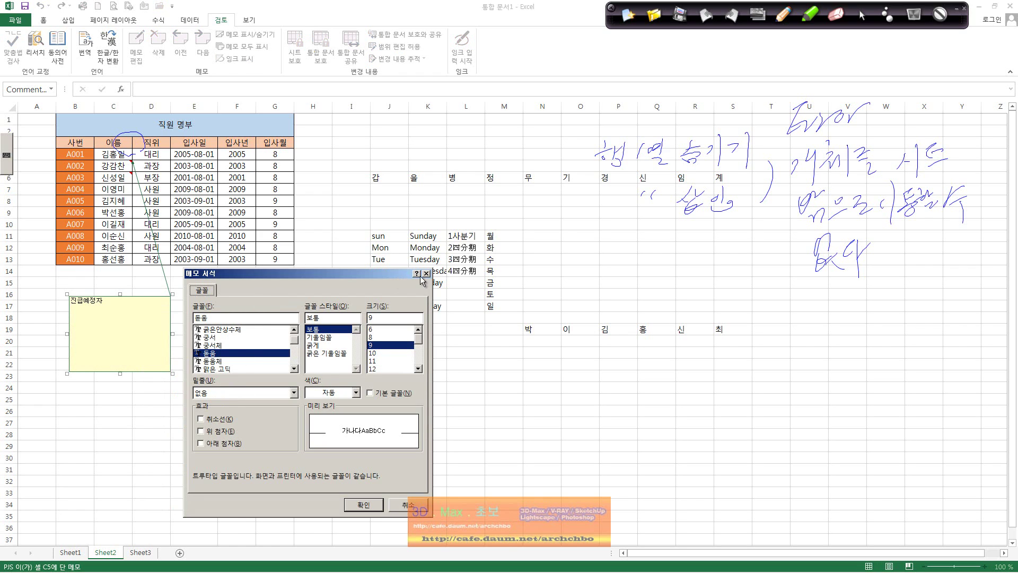
pyautogui.click(426, 274)
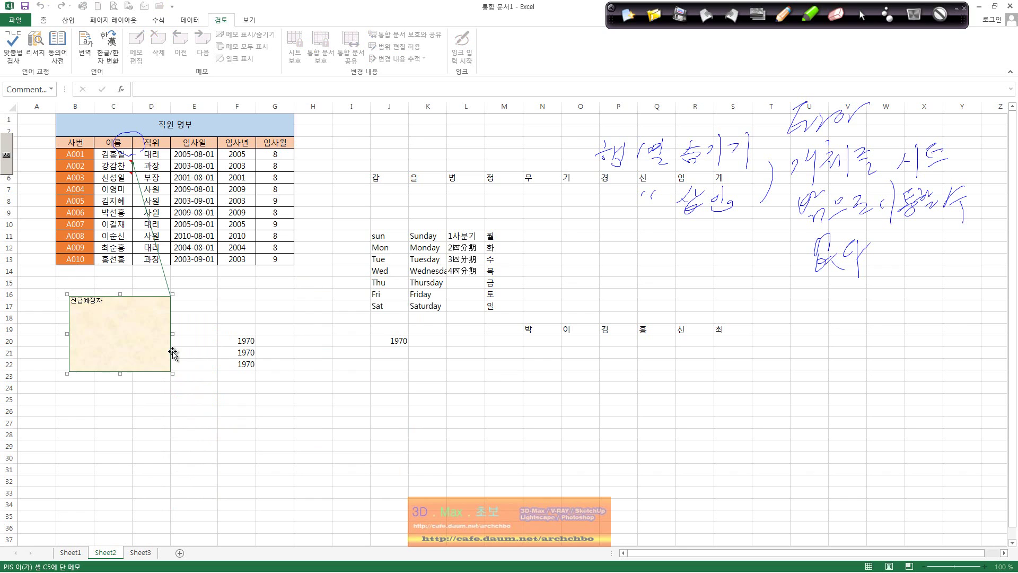
# Step: Set the object position property of the C5 comment box to 변하지 않음 and leave the comment
pyautogui.rightClick(173, 354)
pyautogui.click(211, 479)
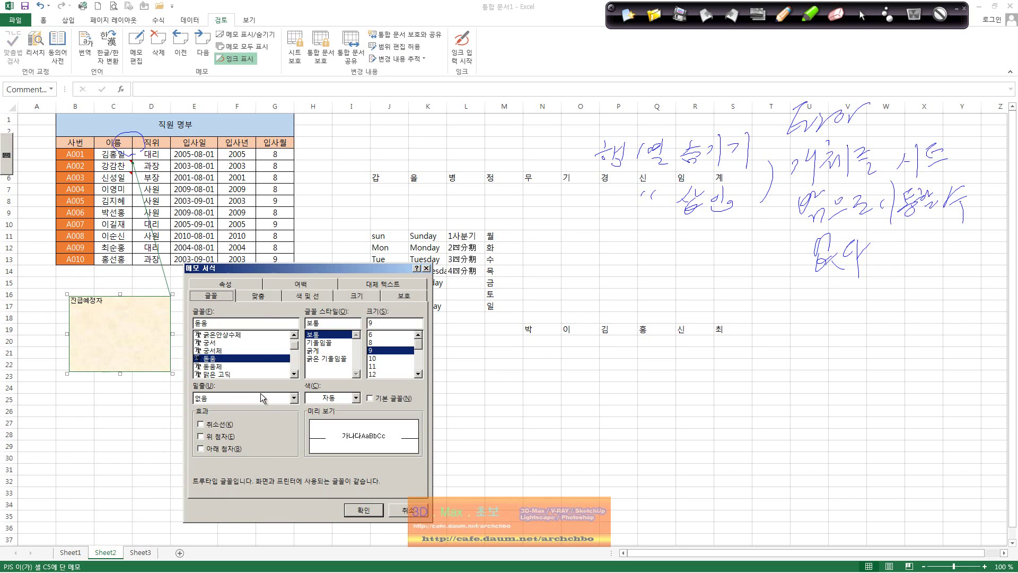
pyautogui.click(244, 286)
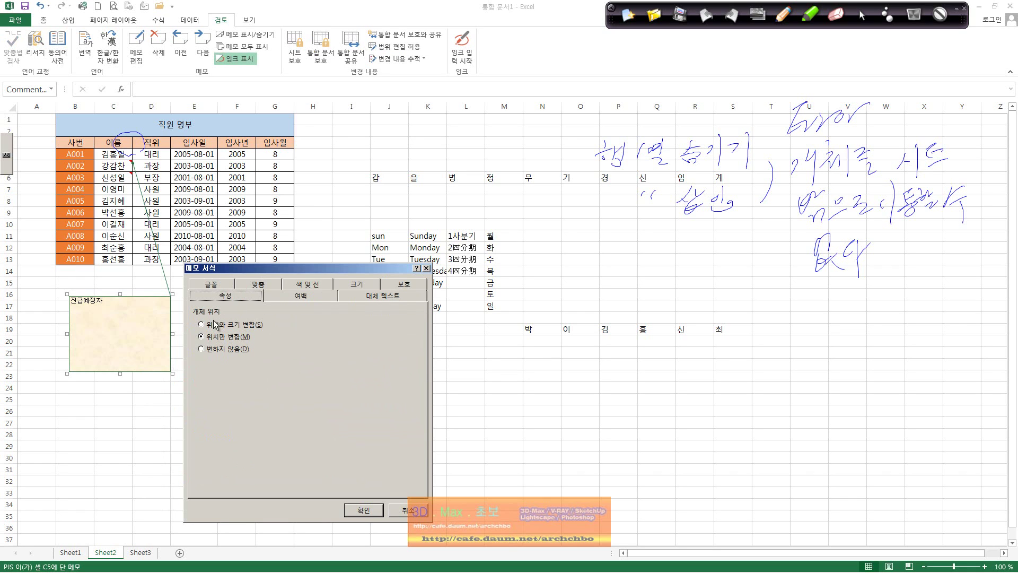
pyautogui.click(243, 351)
pyautogui.click(364, 510)
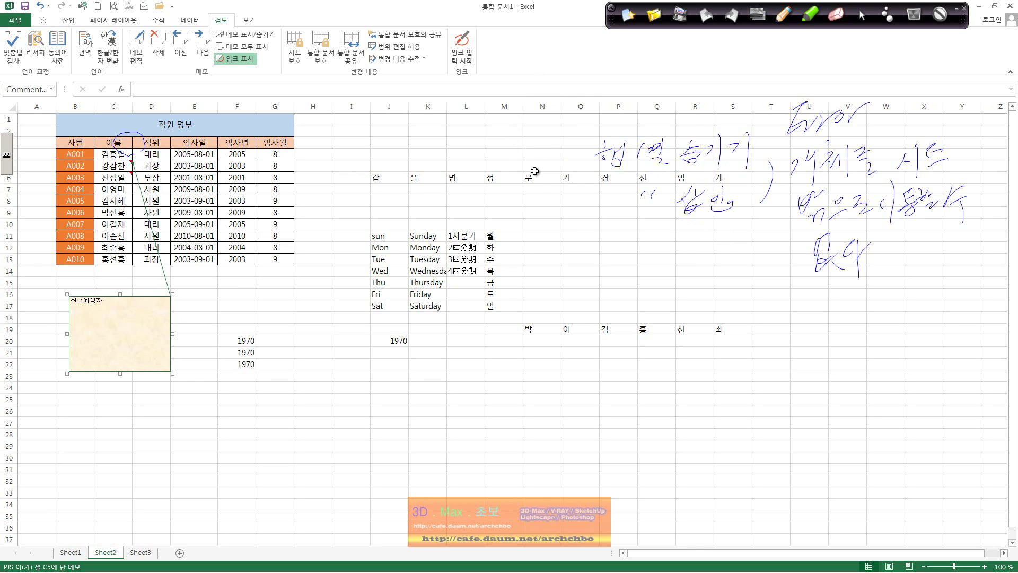
pyautogui.click(478, 223)
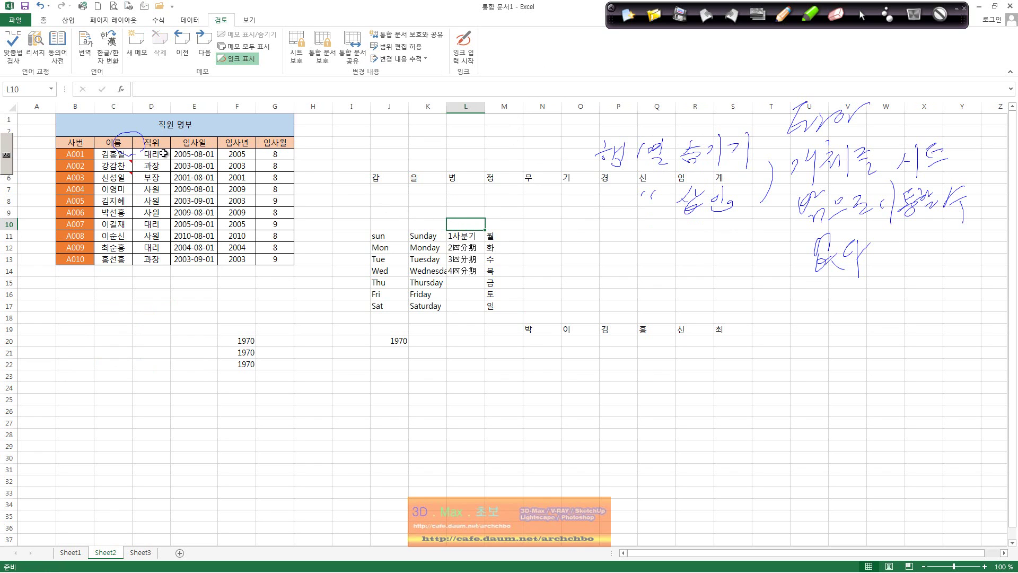
# Step: Insert a blank column before the 직위 column D and enter the header 웹주소 in D3
pyautogui.click(165, 102)
pyautogui.rightClick(159, 105)
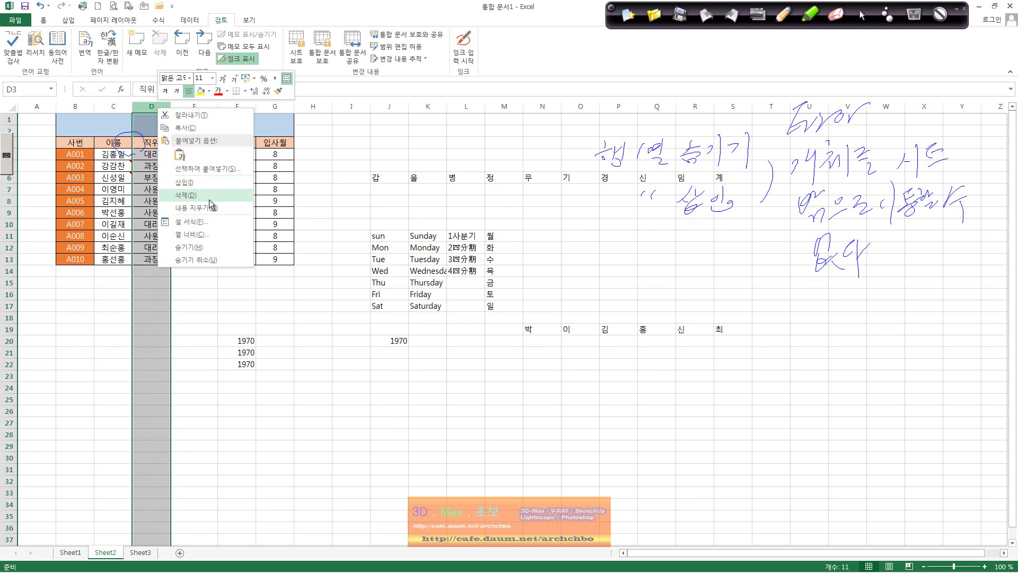
pyautogui.click(218, 182)
pyautogui.click(142, 143)
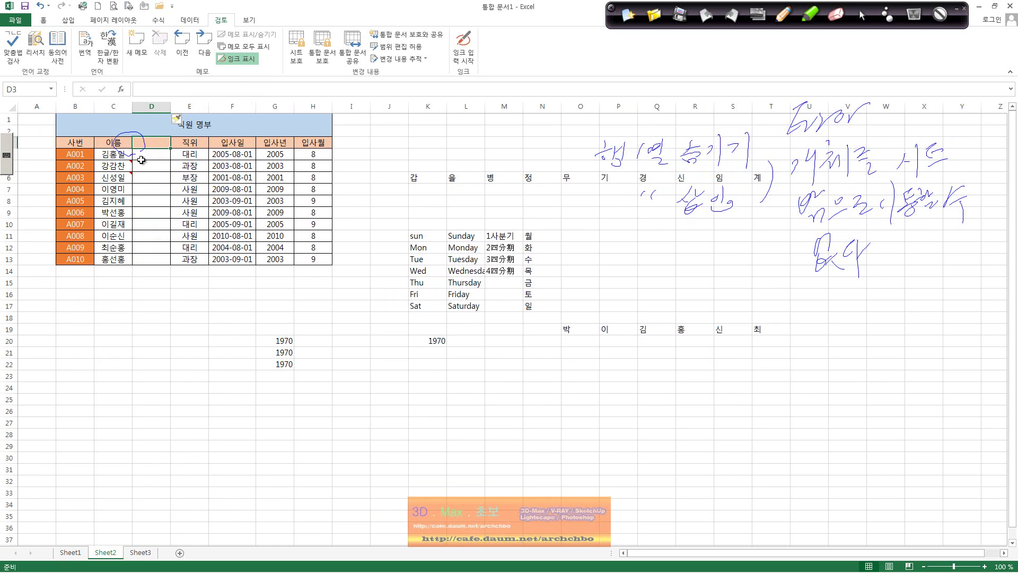
pyautogui.write('ㅋ')
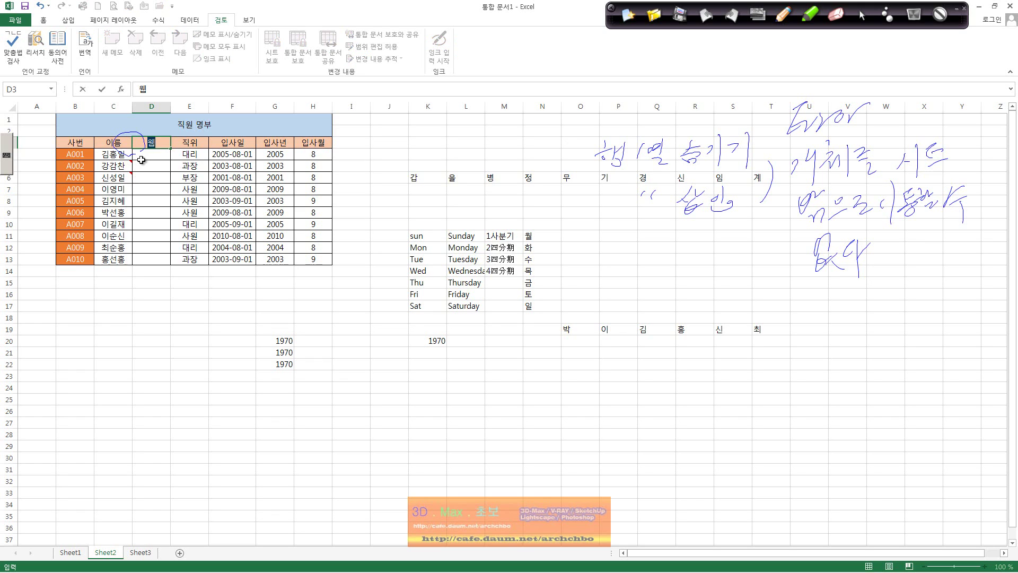
pyautogui.write('주소')
pyautogui.press('Return')
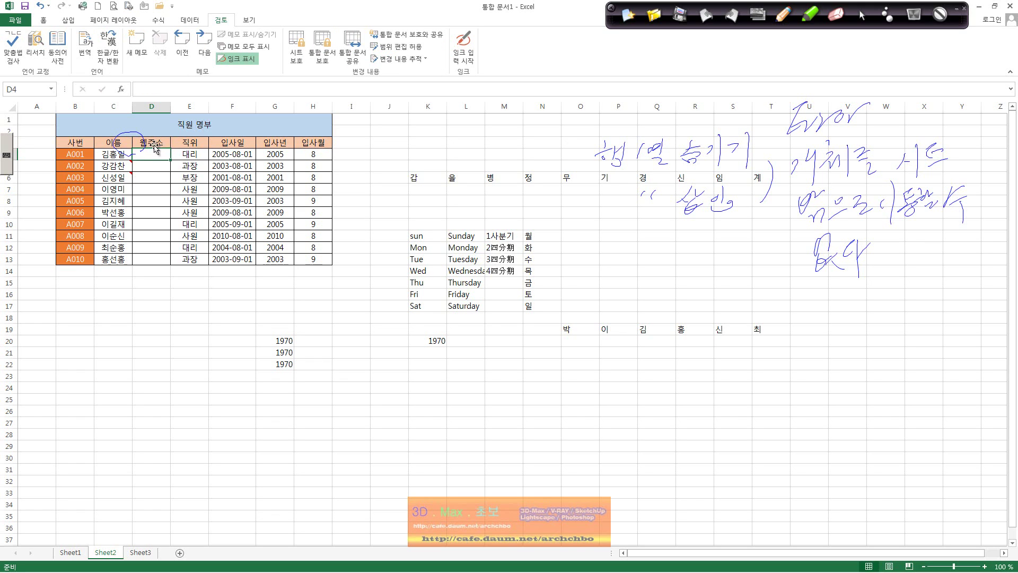
# Step: Widen the 웹주소 column to nearly three times its width and clear all pen notes from the screen
pyautogui.moveTo(170, 106); pyautogui.dragTo(240, 104)
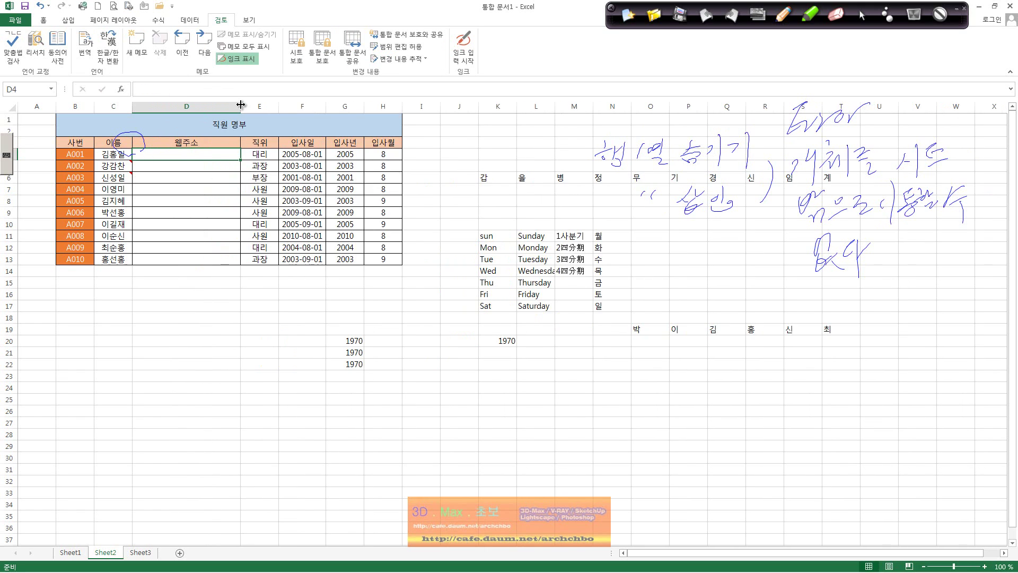
pyautogui.click(632, 24)
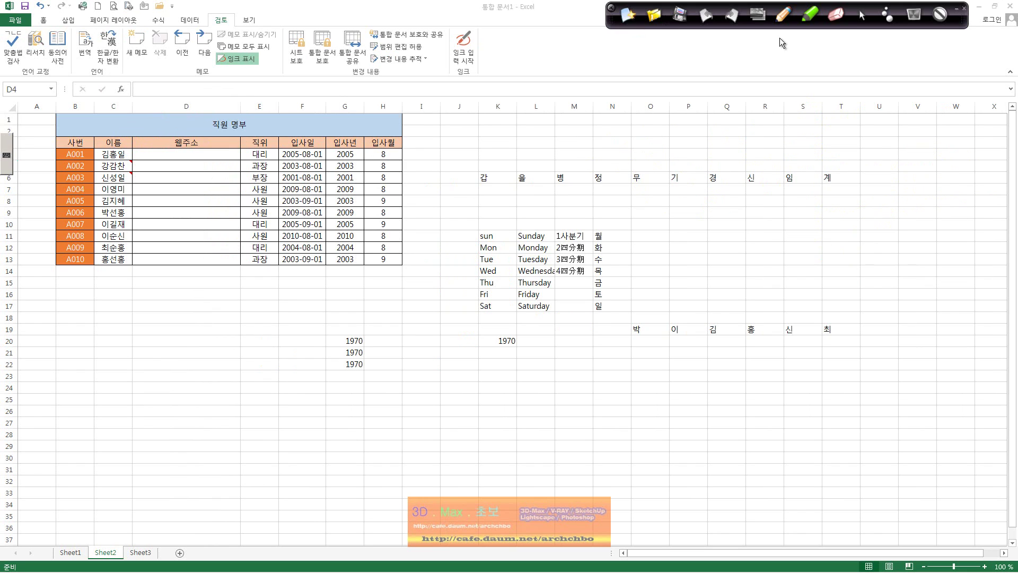
pyautogui.click(181, 156)
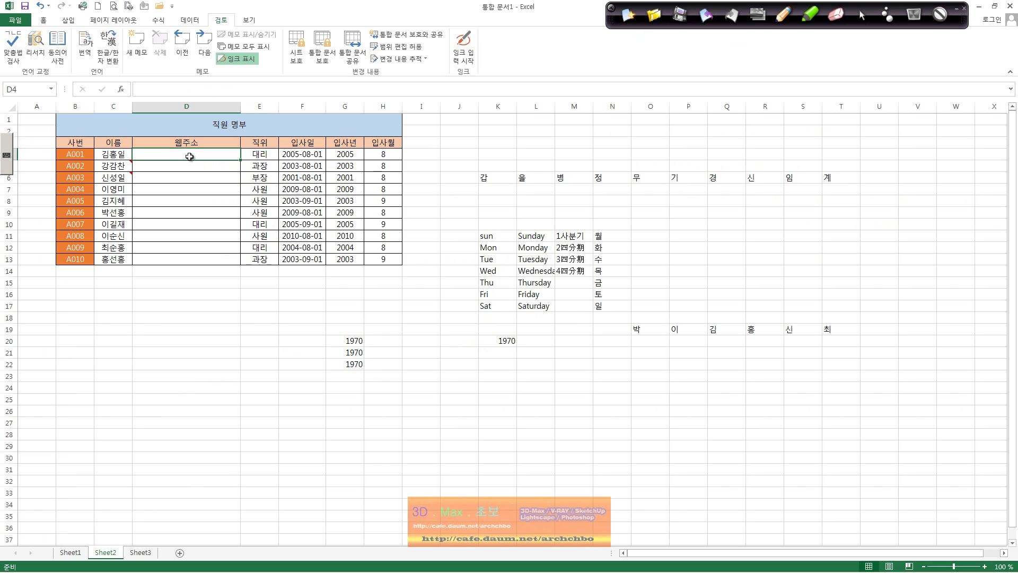
pyautogui.rightClick(191, 158)
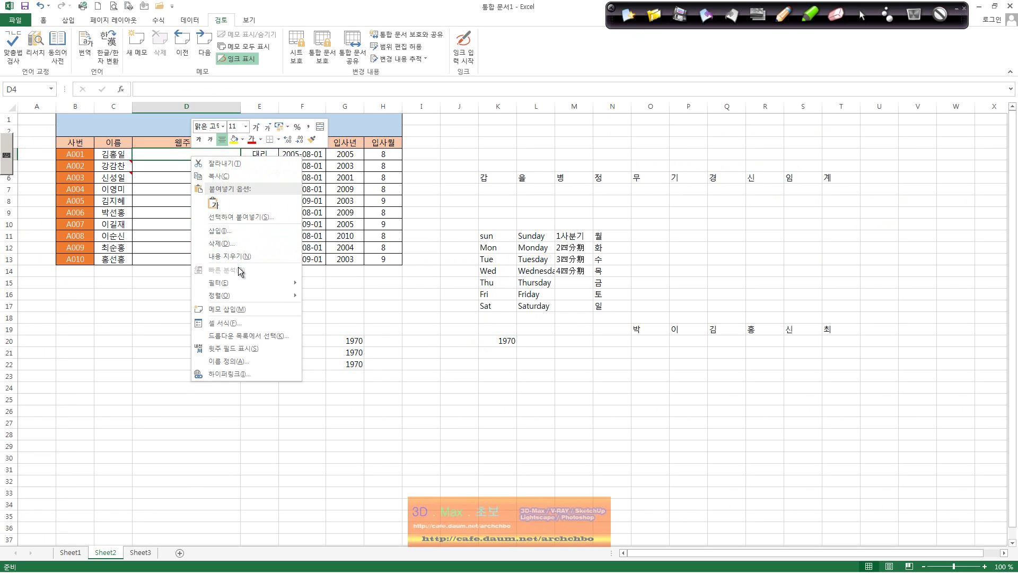
pyautogui.click(255, 373)
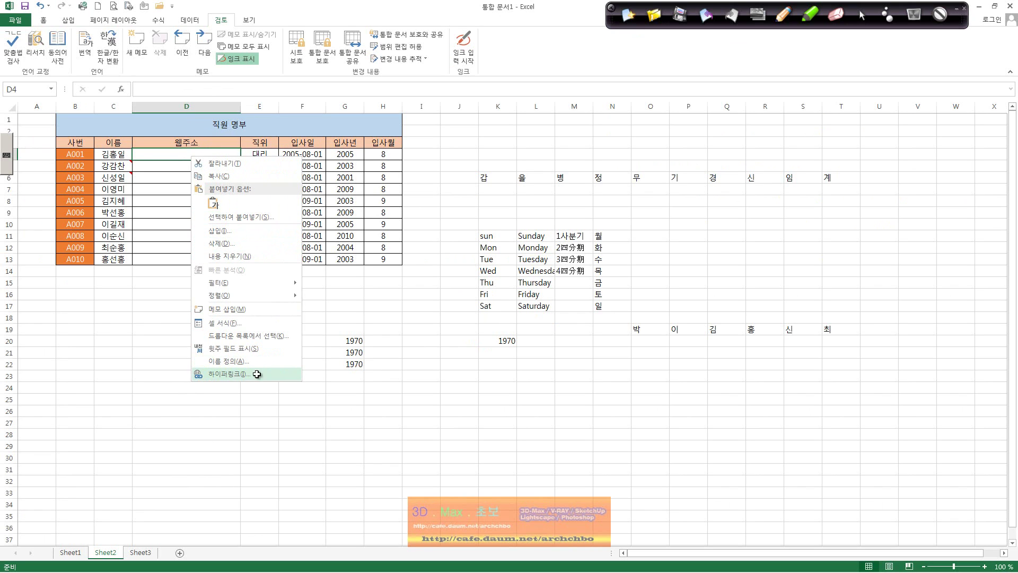
pyautogui.click(427, 277)
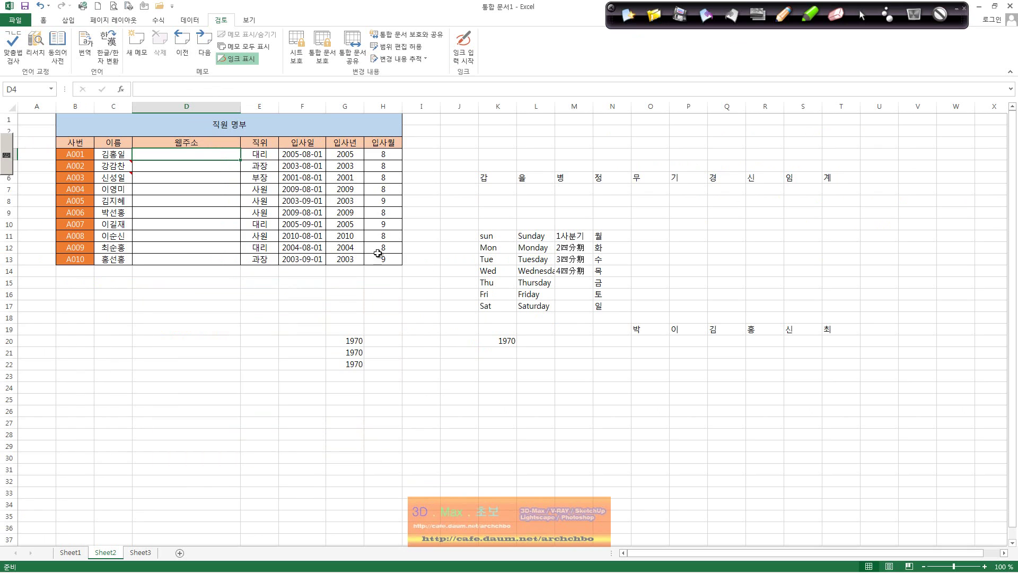
pyautogui.rightClick(189, 157)
pyautogui.click(232, 374)
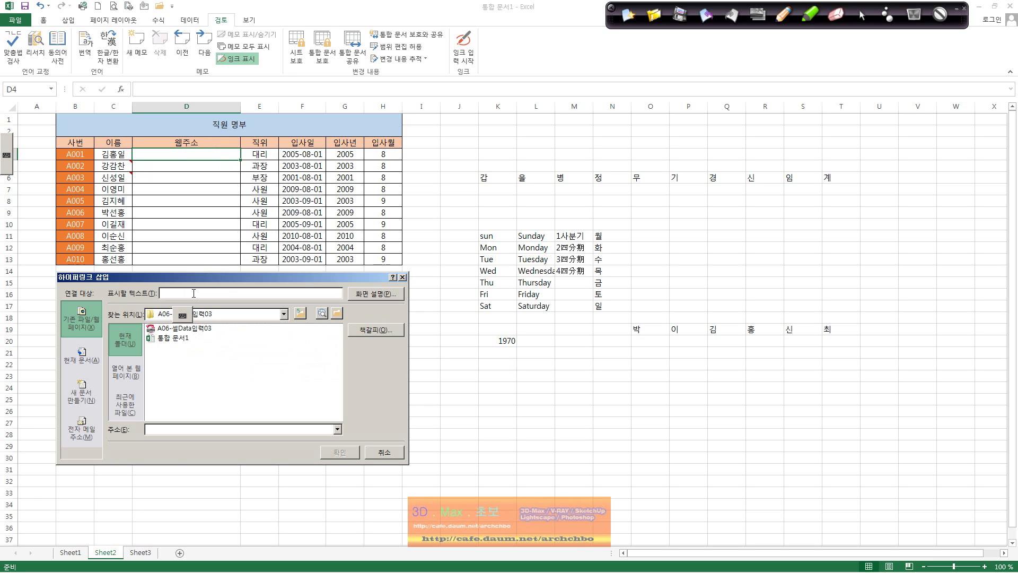
pyautogui.click(174, 433)
pyautogui.write('ㅗ')
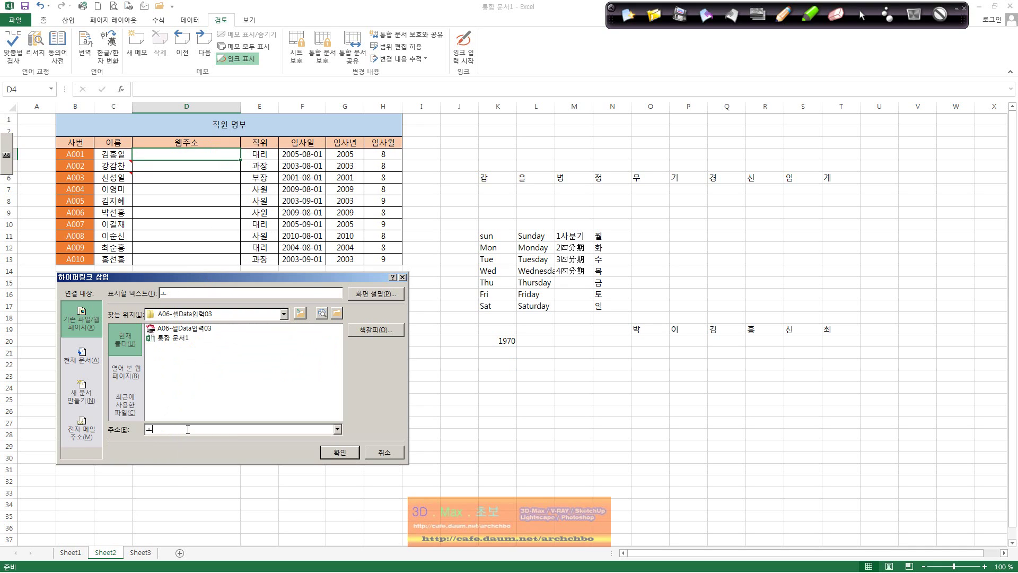
pyautogui.press('BackSpace')
pyautogui.write('http://cafe.daum.net/archchbo')
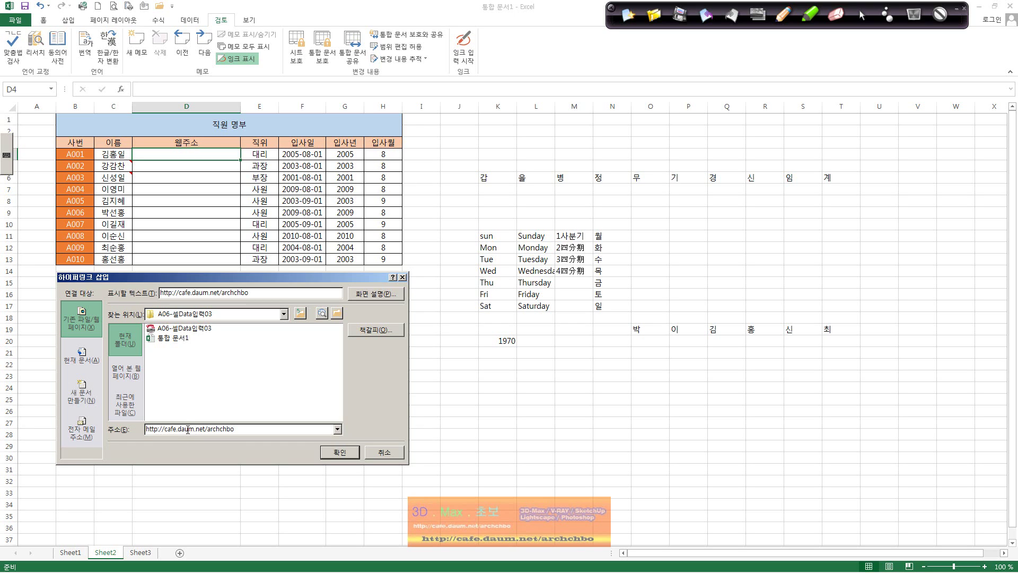
pyautogui.click(341, 453)
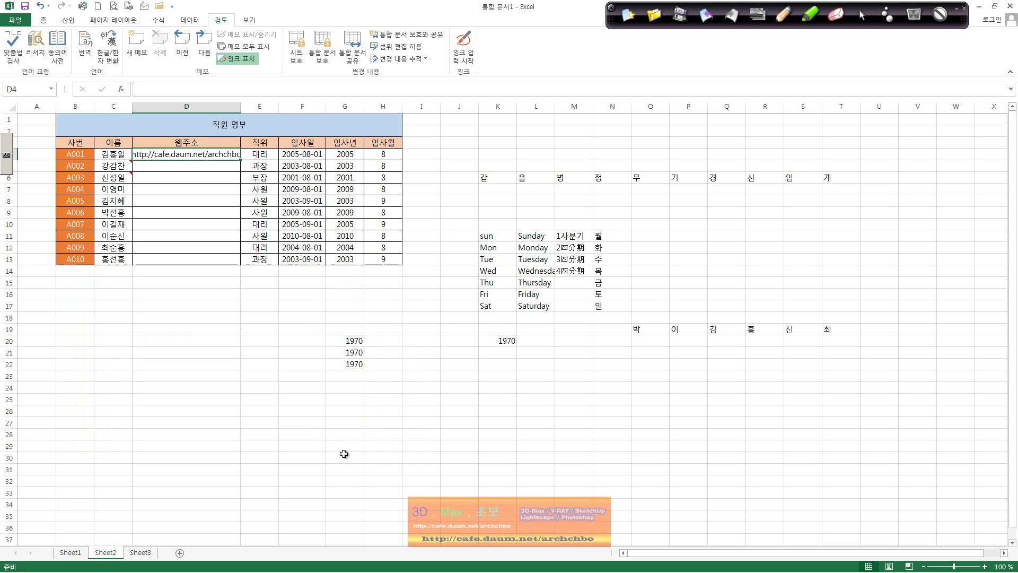
# Step: Auto-fit column D to the web address and follow the D4 hyperlink to its page in Internet Explorer
pyautogui.doubleClick(240, 105)
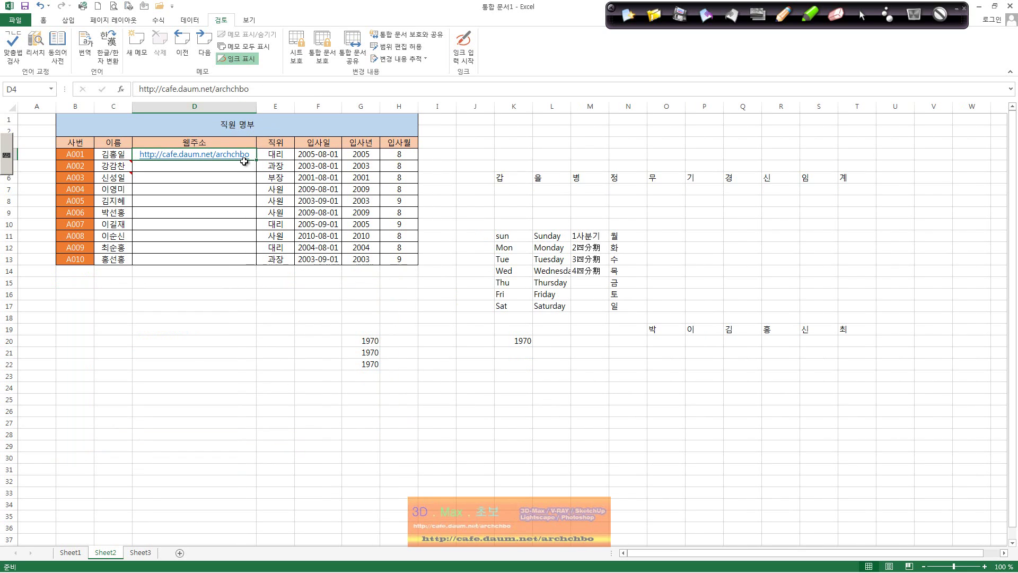
pyautogui.click(246, 347)
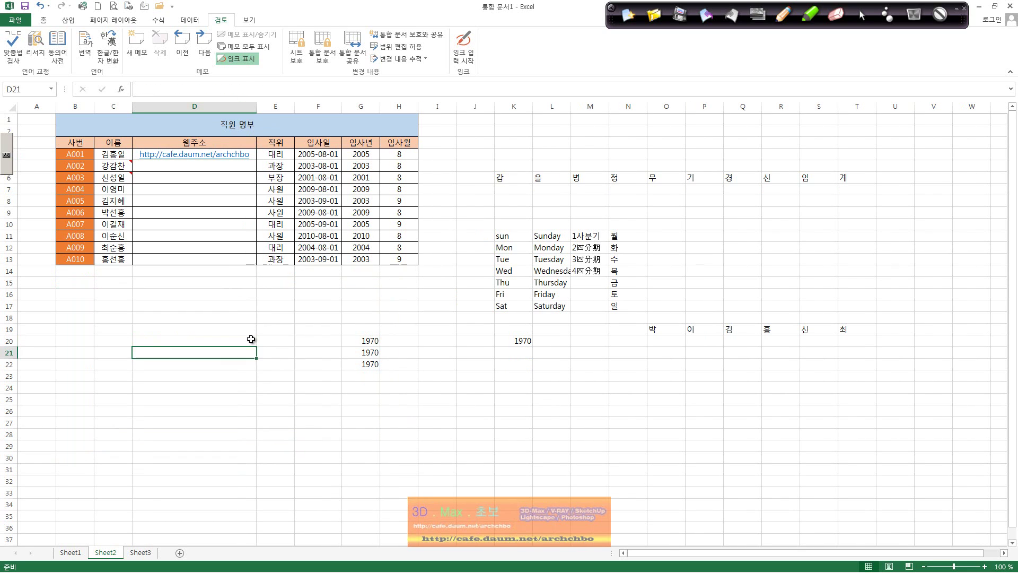
pyautogui.click(214, 159)
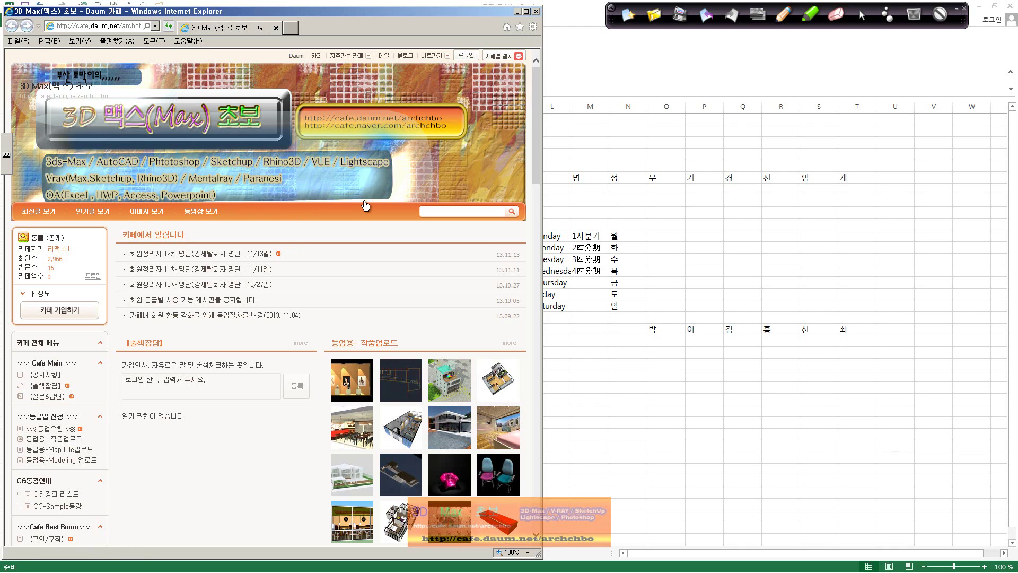
pyautogui.click(782, 20)
pyautogui.moveTo(613, 117)
pyautogui.mouseDown()
pyautogui.moveTo(633, 137)
pyautogui.moveTo(660, 122)
pyautogui.moveTo(703, 135)
pyautogui.moveTo(759, 129)
pyautogui.moveTo(895, 136)
pyautogui.moveTo(907, 145)
pyautogui.moveTo(936, 140)
pyautogui.moveTo(896, 138)
pyautogui.moveTo(907, 130)
pyautogui.moveTo(1016, 136)
pyautogui.mouseUp()
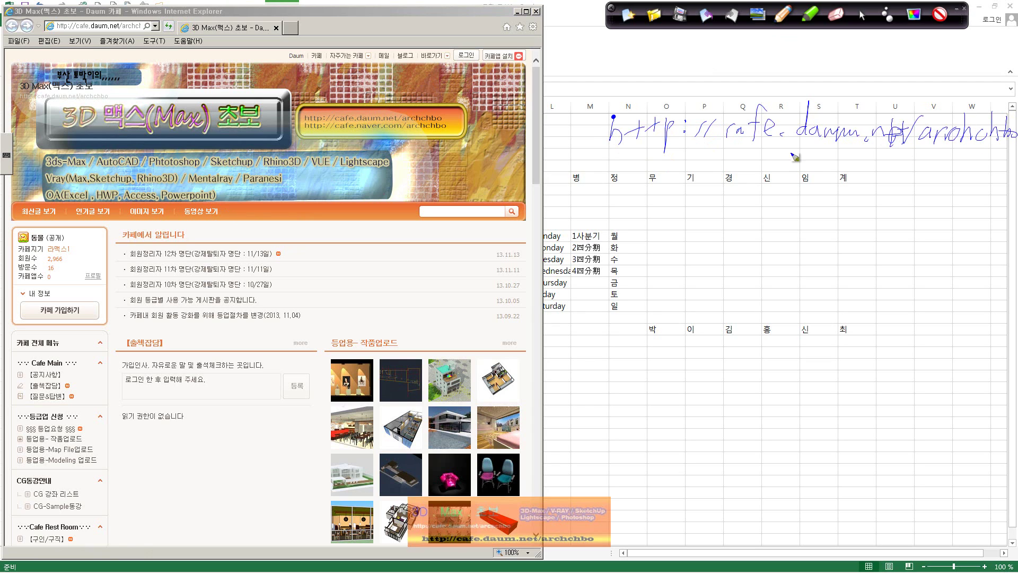
pyautogui.moveTo(596, 148); pyautogui.dragTo(682, 150)
# Step: Handwrite "hyper Text Transfor Protocol" below the web address to spell out what http stands for
pyautogui.moveTo(609, 182)
pyautogui.mouseDown()
pyautogui.moveTo(619, 203)
pyautogui.moveTo(625, 198)
pyautogui.moveTo(606, 242)
pyautogui.mouseUp()
pyautogui.moveTo(634, 199)
pyautogui.mouseDown()
pyautogui.moveTo(628, 230)
pyautogui.moveTo(673, 194)
pyautogui.mouseUp()
pyautogui.moveTo(605, 182)
pyautogui.mouseDown()
pyautogui.moveTo(606, 207)
pyautogui.moveTo(629, 205)
pyautogui.mouseUp()
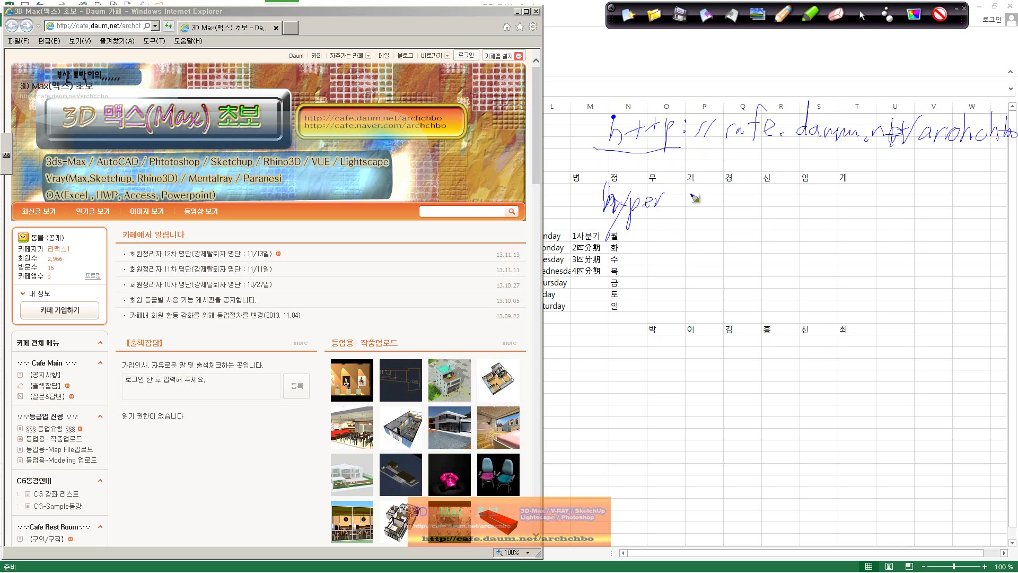
pyautogui.moveTo(688, 175)
pyautogui.mouseDown()
pyautogui.moveTo(679, 204)
pyautogui.moveTo(694, 194)
pyautogui.moveTo(708, 212)
pyautogui.moveTo(757, 176)
pyautogui.mouseUp()
pyautogui.moveTo(748, 180); pyautogui.dragTo(741, 211)
pyautogui.moveTo(748, 205)
pyautogui.mouseDown()
pyautogui.moveTo(757, 196)
pyautogui.moveTo(773, 208)
pyautogui.moveTo(803, 183)
pyautogui.moveTo(806, 203)
pyautogui.moveTo(827, 197)
pyautogui.moveTo(842, 225)
pyautogui.mouseUp()
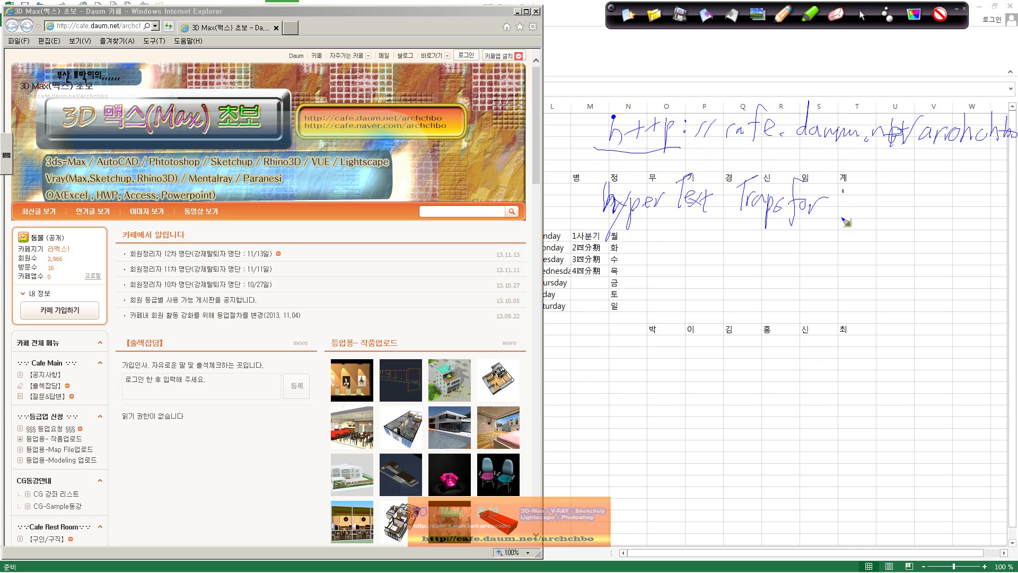
pyautogui.moveTo(842, 183)
pyautogui.mouseDown()
pyautogui.moveTo(862, 201)
pyautogui.moveTo(910, 210)
pyautogui.moveTo(949, 169)
pyautogui.moveTo(970, 206)
pyautogui.mouseUp()
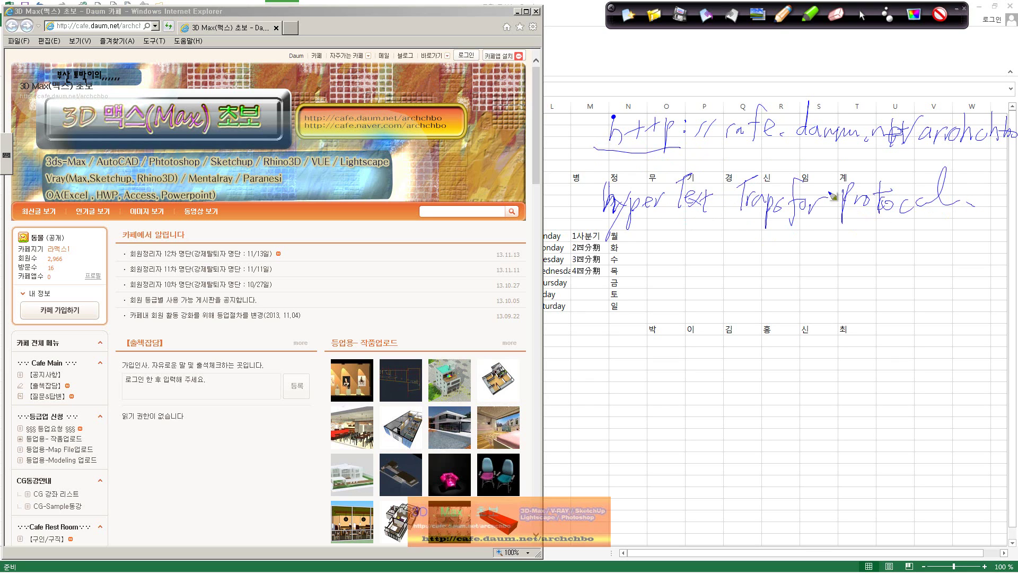
# Step: Underline the last three words of the http expansion, handwrite Korean meanings beneath them, and add an underlined "WWW" with a connecting line
pyautogui.moveTo(672, 229)
pyautogui.mouseDown()
pyautogui.moveTo(705, 222)
pyautogui.moveTo(678, 250)
pyautogui.moveTo(687, 259)
pyautogui.moveTo(713, 248)
pyautogui.moveTo(705, 264)
pyautogui.mouseUp()
pyautogui.moveTo(797, 226)
pyautogui.mouseDown()
pyautogui.moveTo(778, 258)
pyautogui.moveTo(880, 237)
pyautogui.moveTo(887, 257)
pyautogui.moveTo(897, 250)
pyautogui.moveTo(906, 262)
pyautogui.mouseUp()
pyautogui.click(917, 261)
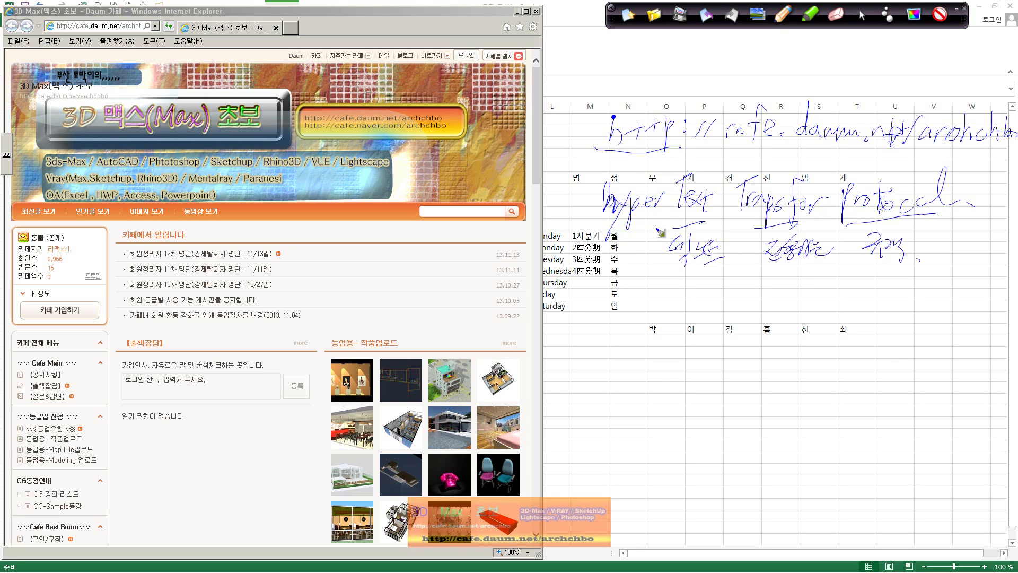
pyautogui.moveTo(660, 288)
pyautogui.mouseDown()
pyautogui.moveTo(706, 288)
pyautogui.moveTo(715, 297)
pyautogui.moveTo(725, 271)
pyautogui.mouseUp()
pyautogui.moveTo(660, 306)
pyautogui.mouseDown()
pyautogui.moveTo(741, 296)
pyautogui.moveTo(763, 249)
pyautogui.moveTo(774, 278)
pyautogui.mouseUp()
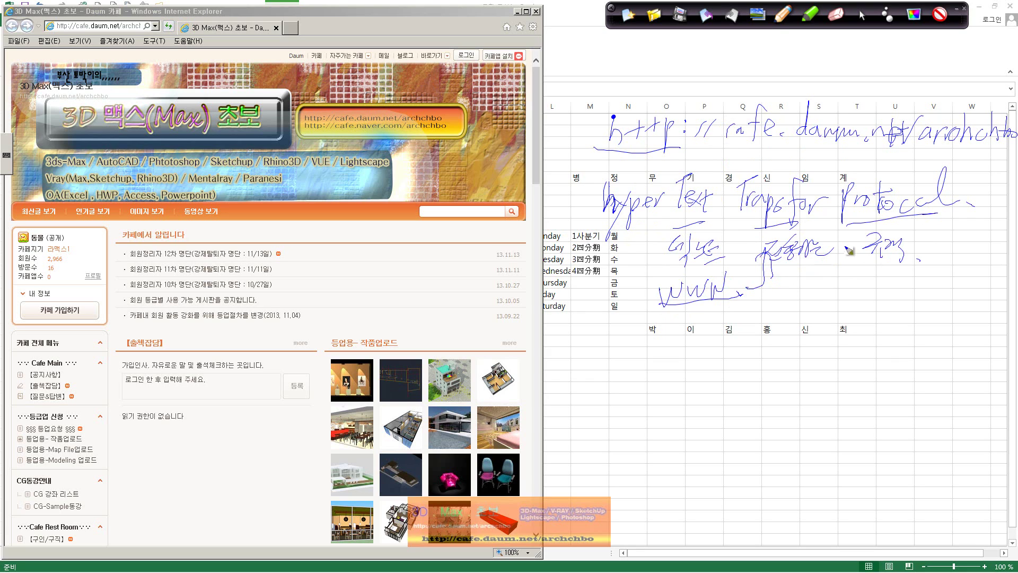
# Step: Handwrite "news.daum.net" below the earlier pen notes and draw a line through its "daum.net" part
pyautogui.click(669, 199)
pyautogui.moveTo(605, 377)
pyautogui.mouseDown()
pyautogui.moveTo(663, 356)
pyautogui.moveTo(669, 371)
pyautogui.mouseUp()
pyautogui.click(677, 371)
pyautogui.moveTo(693, 335)
pyautogui.mouseDown()
pyautogui.moveTo(720, 371)
pyautogui.moveTo(831, 358)
pyautogui.mouseUp()
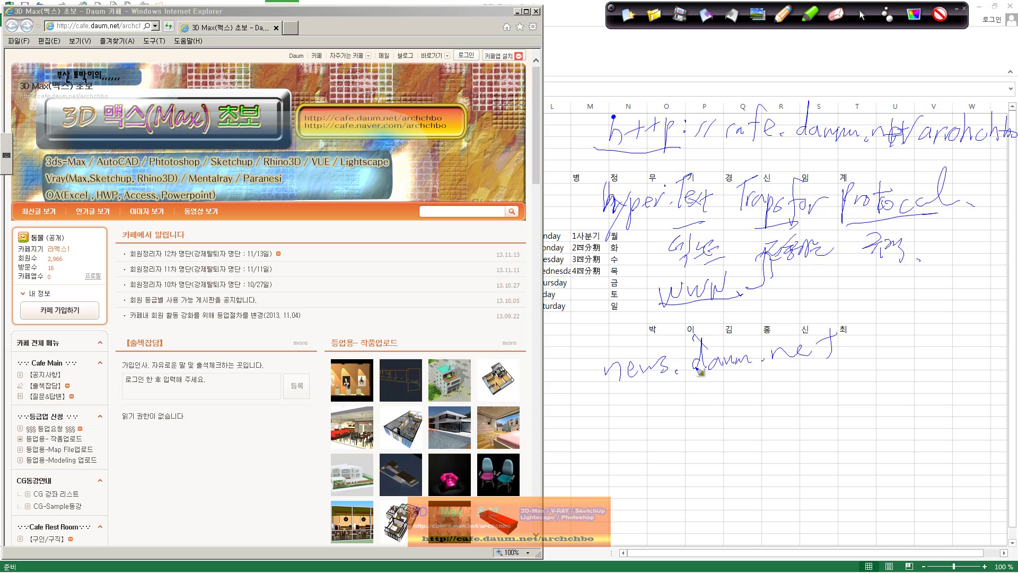
pyautogui.moveTo(694, 372); pyautogui.dragTo(877, 334)
# Step: Handwrite "ftp: File Transfer Protocol" beneath the news address and underline both the abbreviation and its expansion
pyautogui.moveTo(625, 389)
pyautogui.mouseDown()
pyautogui.moveTo(615, 424)
pyautogui.moveTo(638, 406)
pyautogui.mouseUp()
pyautogui.moveTo(631, 397)
pyautogui.mouseDown()
pyautogui.moveTo(629, 423)
pyautogui.moveTo(647, 440)
pyautogui.mouseUp()
pyautogui.moveTo(647, 404); pyautogui.dragTo(656, 419)
pyautogui.click(668, 406)
pyautogui.click(668, 413)
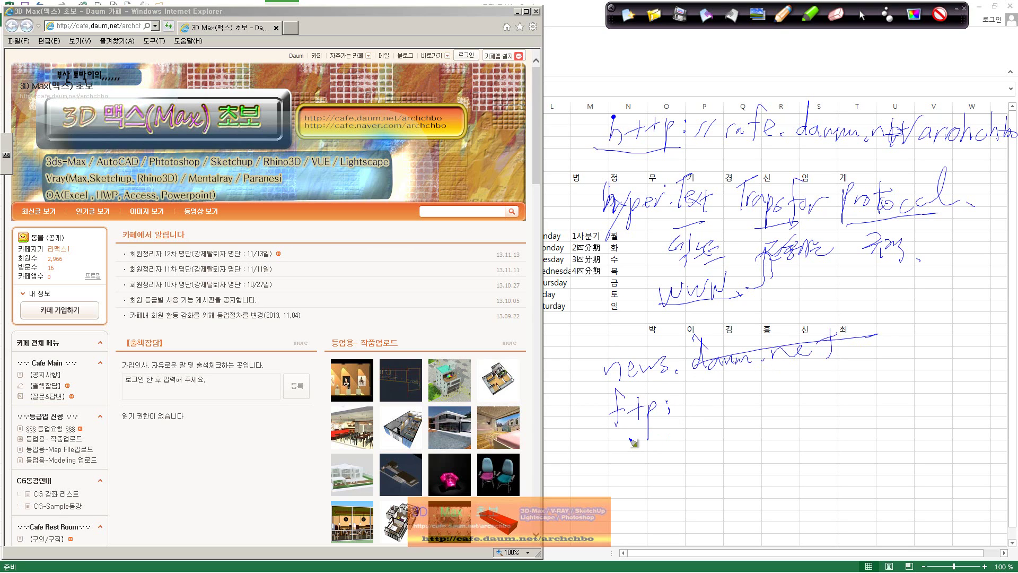
pyautogui.moveTo(593, 445)
pyautogui.mouseDown()
pyautogui.moveTo(708, 426)
pyautogui.moveTo(719, 410)
pyautogui.moveTo(769, 424)
pyautogui.moveTo(795, 407)
pyautogui.moveTo(817, 414)
pyautogui.mouseUp()
pyautogui.click(725, 416)
pyautogui.moveTo(826, 403); pyautogui.dragTo(818, 415)
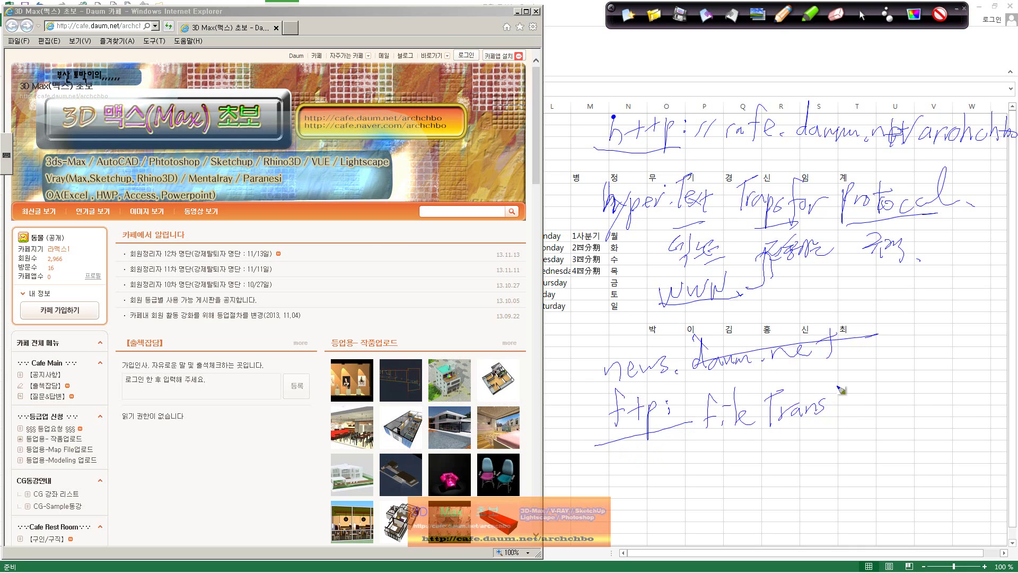
pyautogui.moveTo(847, 375)
pyautogui.mouseDown()
pyautogui.moveTo(828, 418)
pyautogui.moveTo(877, 392)
pyautogui.moveTo(881, 407)
pyautogui.mouseUp()
pyautogui.moveTo(882, 375)
pyautogui.mouseDown()
pyautogui.moveTo(892, 397)
pyautogui.moveTo(1014, 366)
pyautogui.mouseUp()
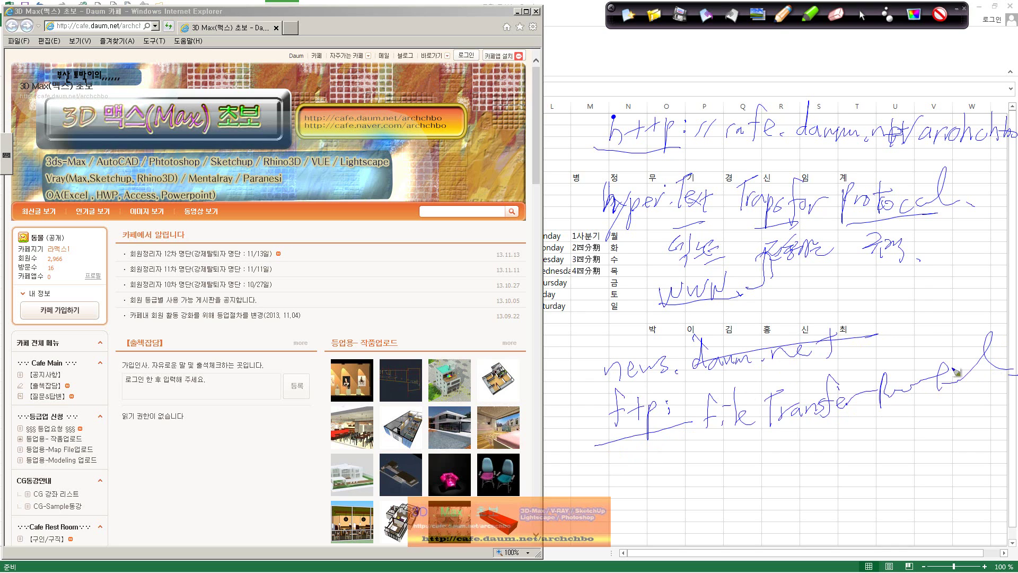
pyautogui.moveTo(679, 437); pyautogui.dragTo(968, 397)
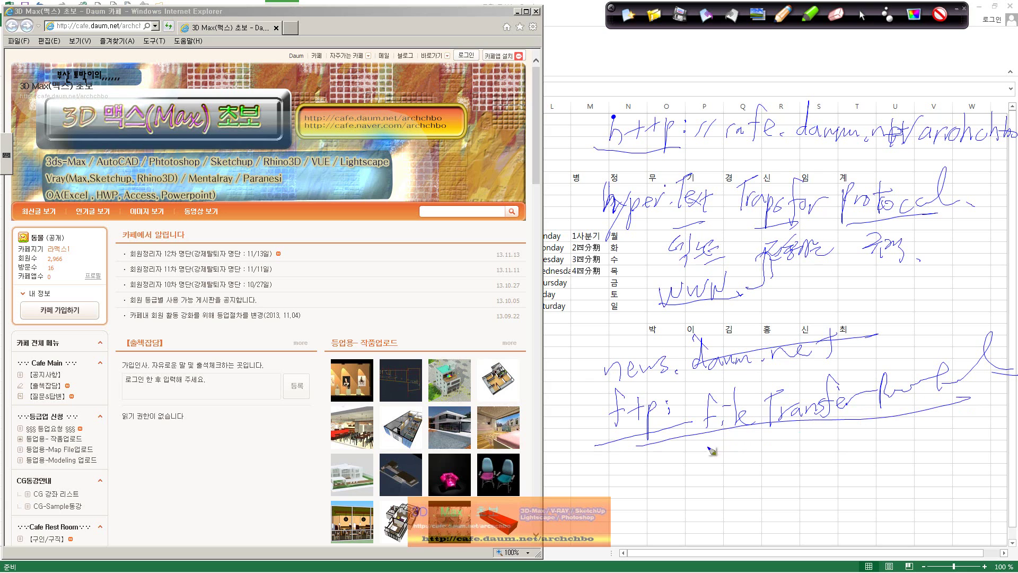
# Step: Add another underline beneath "ftp" and handwrite "Telenet" and "Gopher" below it, with a line through "Gopher"
pyautogui.moveTo(599, 463); pyautogui.dragTo(686, 438)
pyautogui.moveTo(614, 485)
pyautogui.mouseDown()
pyautogui.moveTo(639, 509)
pyautogui.moveTo(669, 483)
pyautogui.moveTo(734, 461)
pyautogui.moveTo(726, 493)
pyautogui.moveTo(688, 533)
pyautogui.moveTo(713, 536)
pyautogui.moveTo(722, 522)
pyautogui.moveTo(789, 498)
pyautogui.mouseUp()
pyautogui.moveTo(625, 538); pyautogui.dragTo(853, 484)
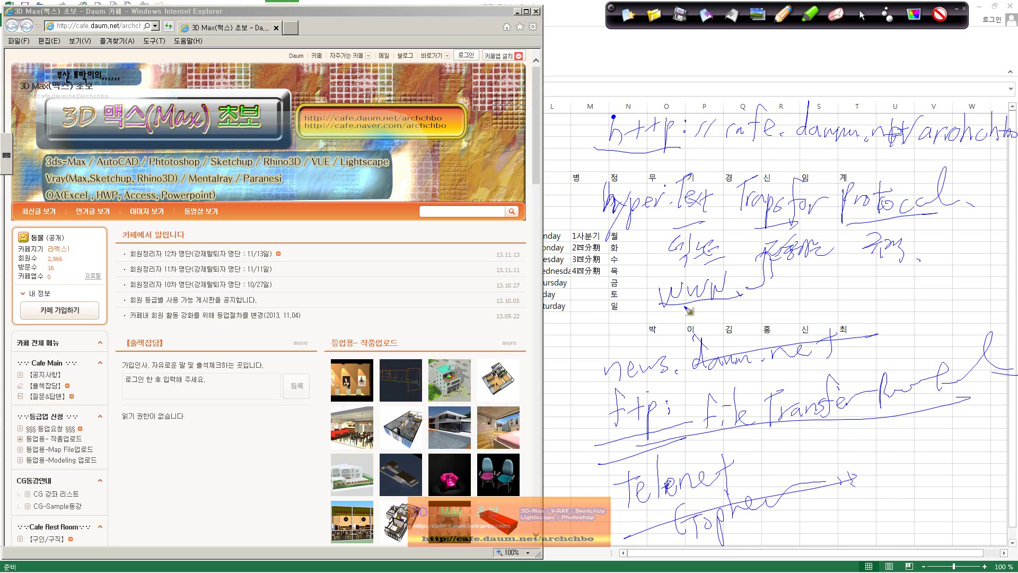
# Step: Clear all the pen notes, handwrite "www" above the worksheet table headings, and underline it
pyautogui.click(626, 22)
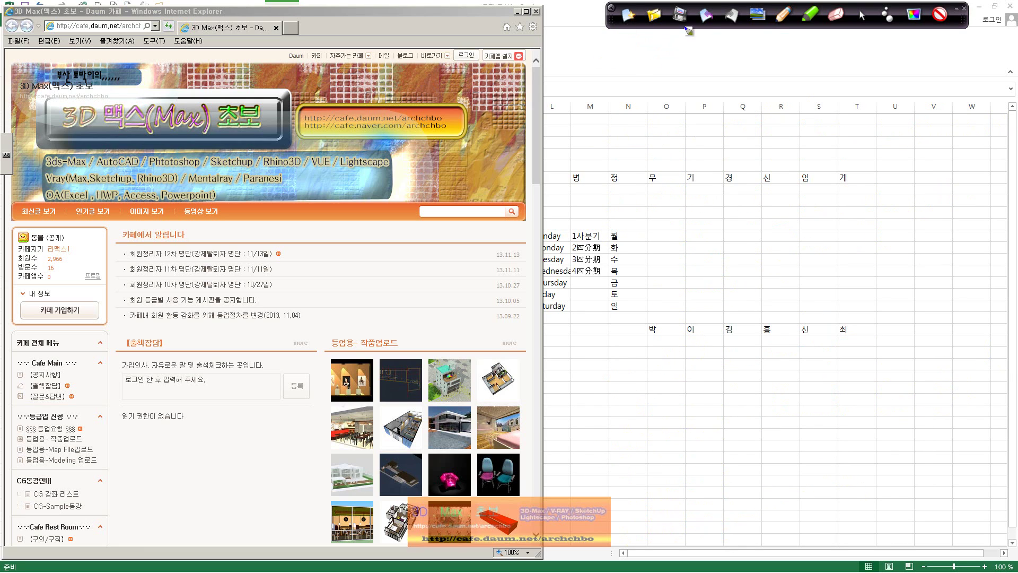
pyautogui.moveTo(624, 106)
pyautogui.mouseDown()
pyautogui.moveTo(650, 108)
pyautogui.moveTo(659, 129)
pyautogui.moveTo(710, 101)
pyautogui.mouseUp()
pyautogui.moveTo(598, 146); pyautogui.dragTo(736, 125)
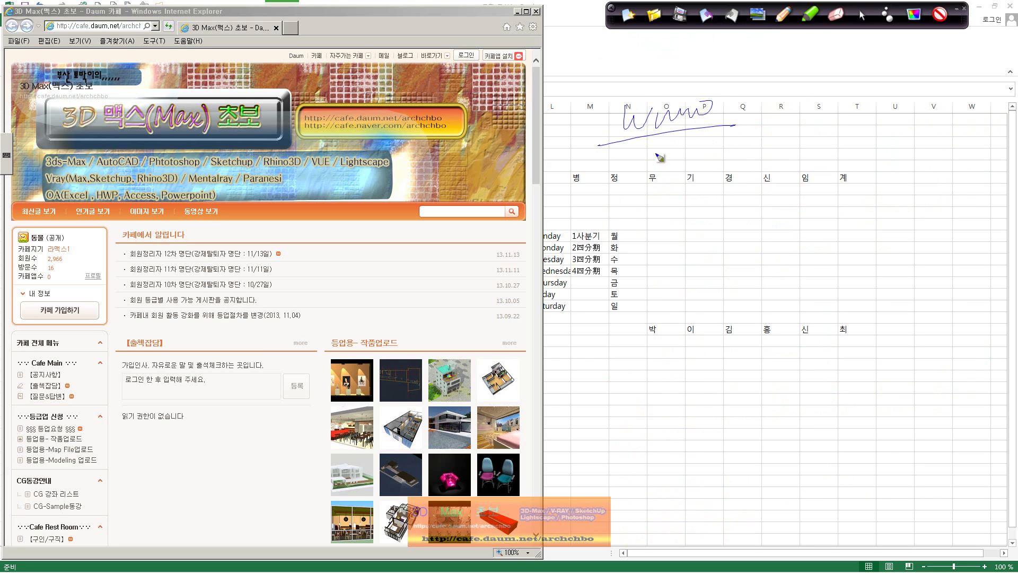
# Step: Clear the remaining pen notes, leave drawing mode, and close the browser window to return to the worksheet
pyautogui.click(627, 17)
pyautogui.press('Escape')
pyautogui.moveTo(540, 20); pyautogui.dragTo(538, 8)
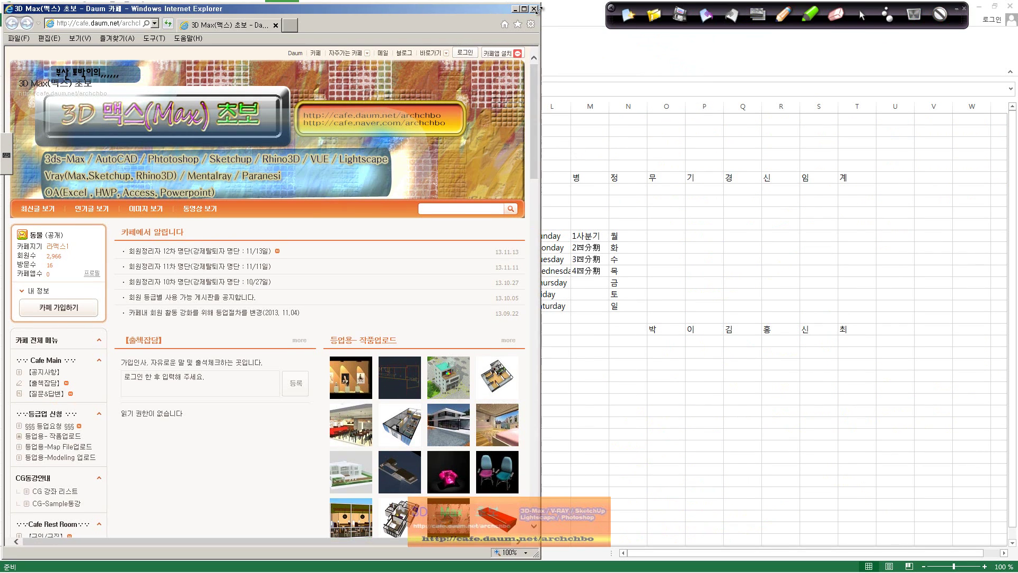
pyautogui.click(533, 9)
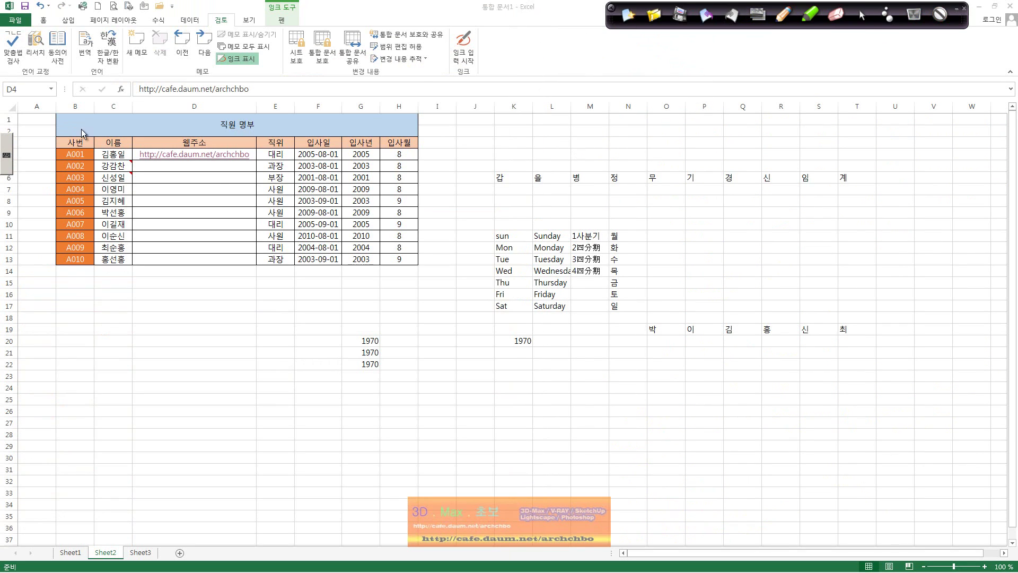
pyautogui.rightClick(217, 165)
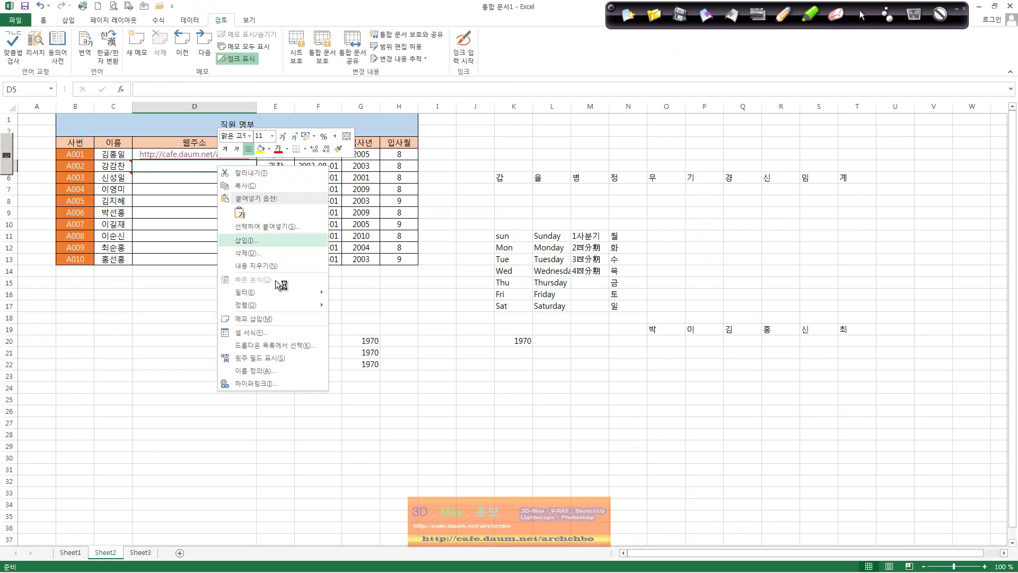
pyautogui.click(290, 384)
pyautogui.click(283, 307)
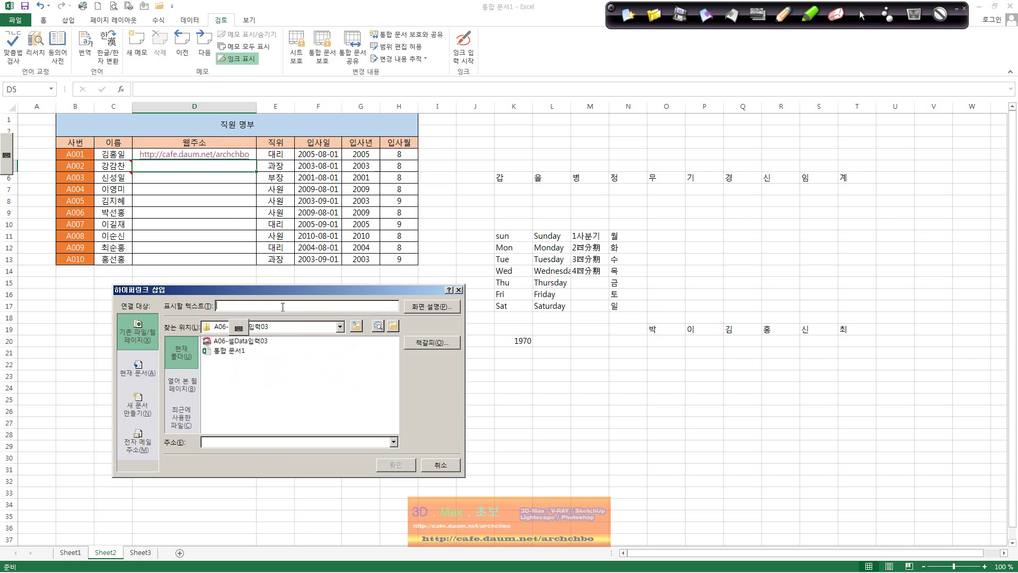
pyautogui.write('http://blog.daum.net/archchbo')
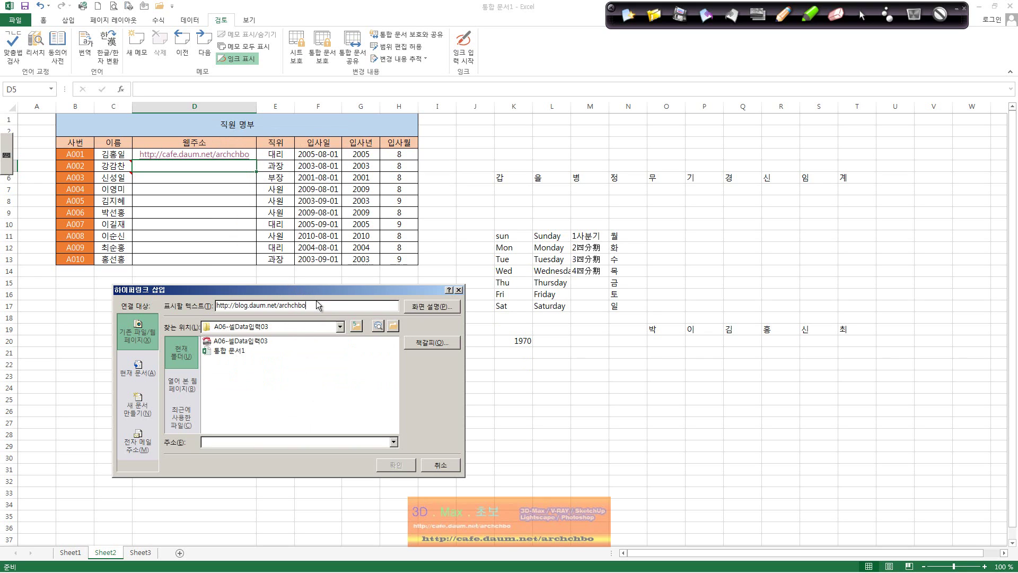
pyautogui.moveTo(342, 304); pyautogui.dragTo(143, 313)
pyautogui.hotkey('ctrl', 'c')
pyautogui.press('Delete')
pyautogui.hotkey('ctrl', 'v')
pyautogui.moveTo(310, 306); pyautogui.dragTo(179, 300)
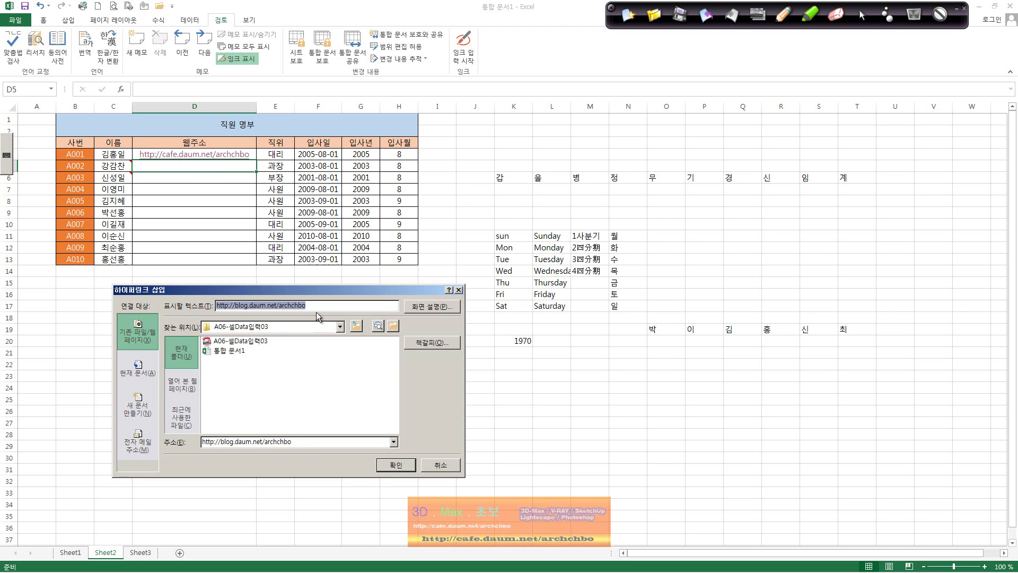
pyautogui.write('rkark')
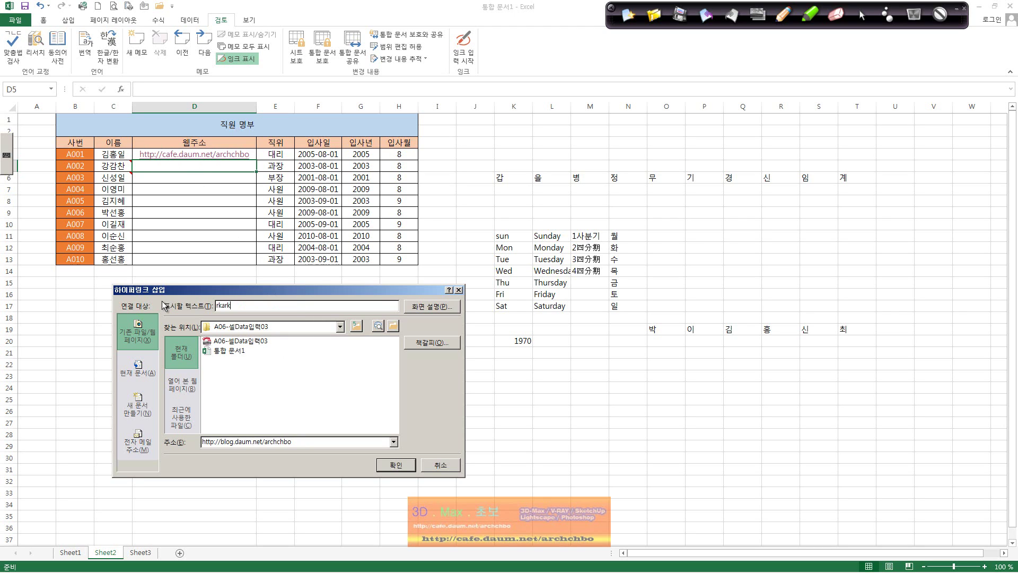
pyautogui.press('Escape')
pyautogui.click(217, 233)
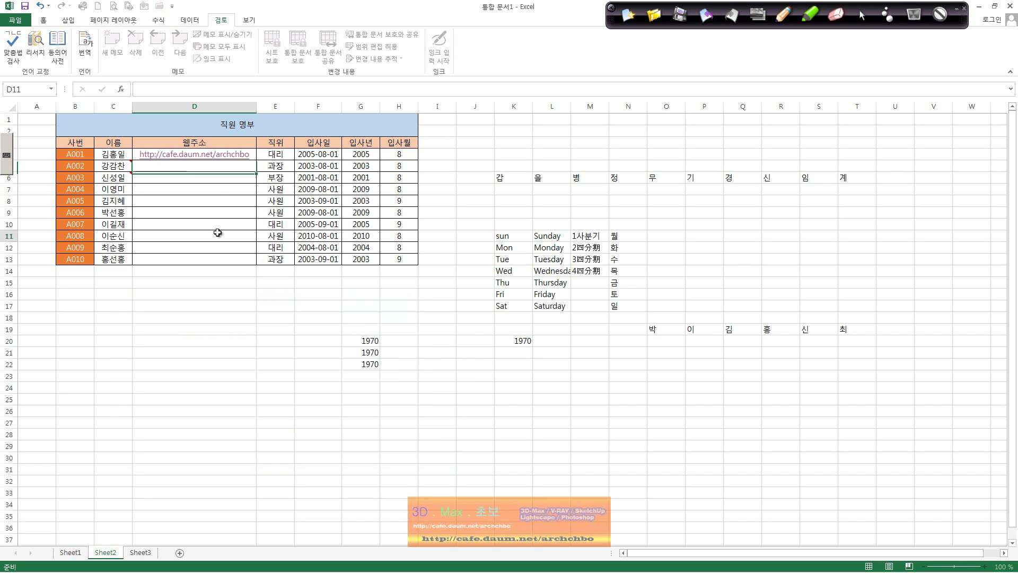
pyautogui.click(236, 163)
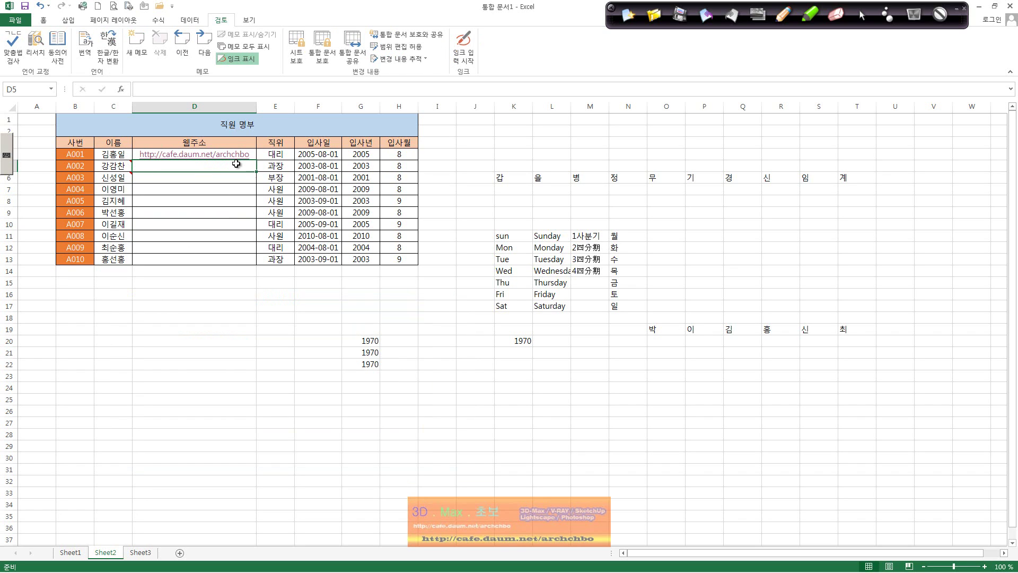
pyautogui.rightClick(214, 165)
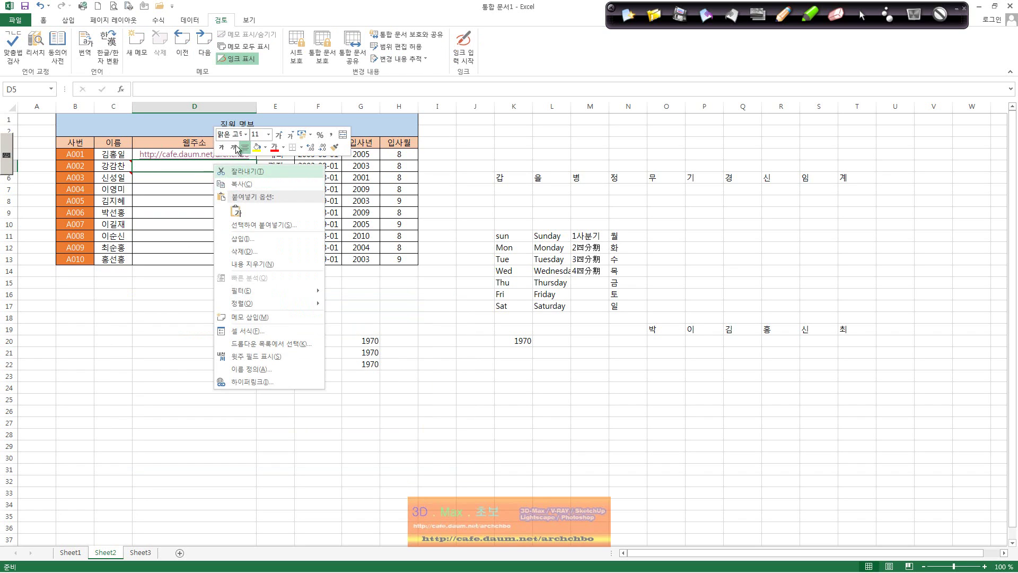
pyautogui.click(201, 170)
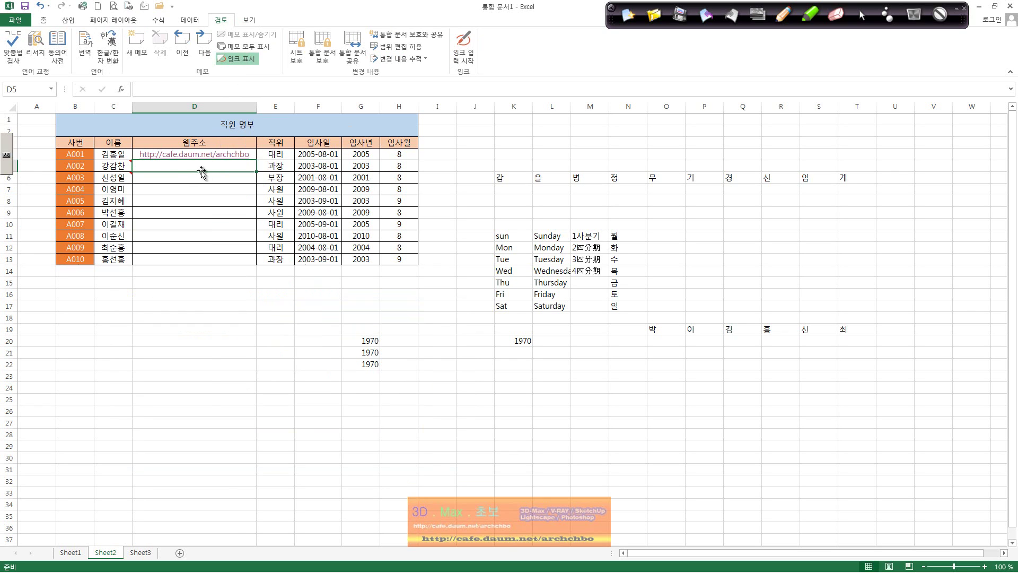
pyautogui.click(248, 20)
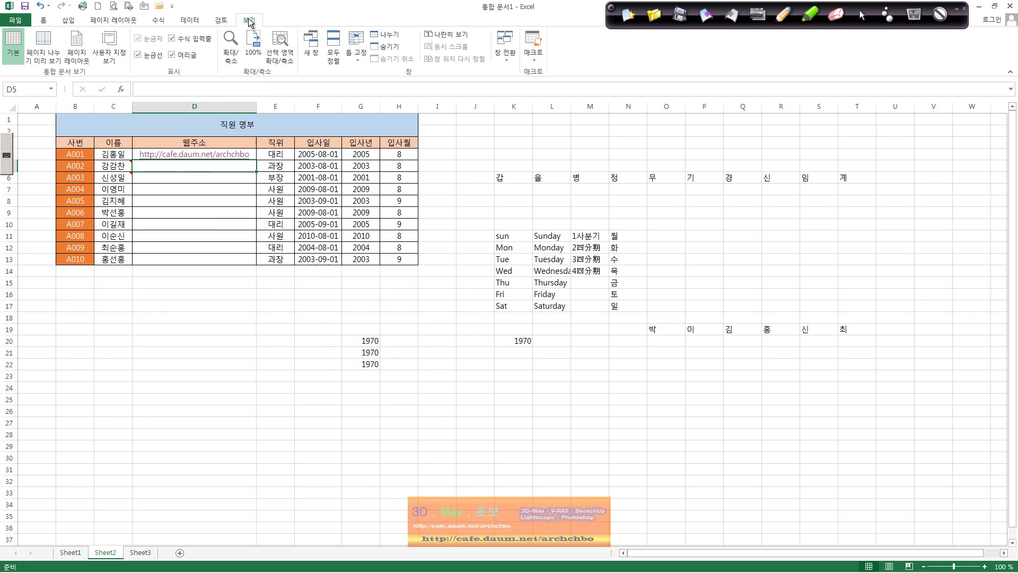
pyautogui.rightClick(205, 164)
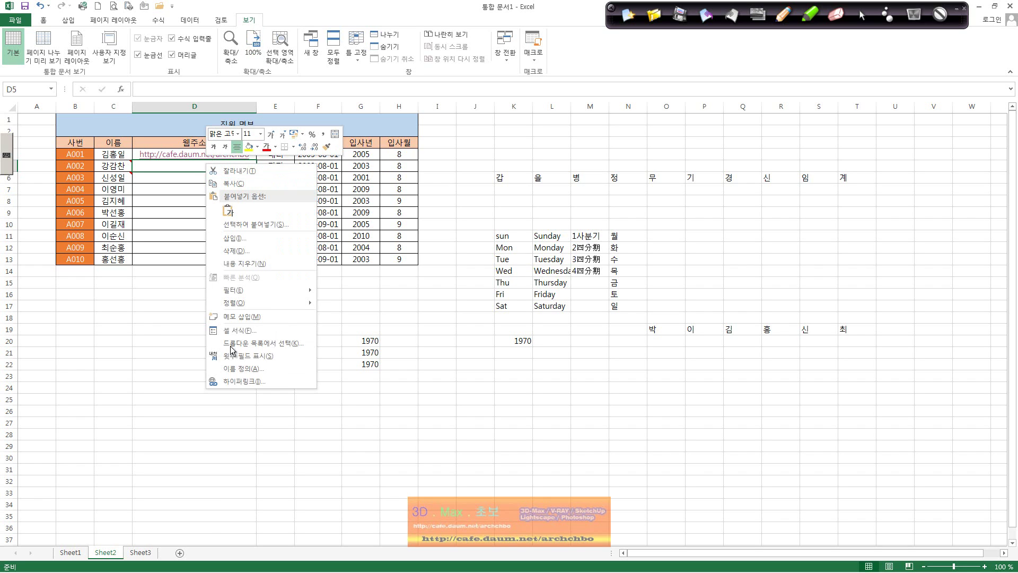
pyautogui.click(268, 379)
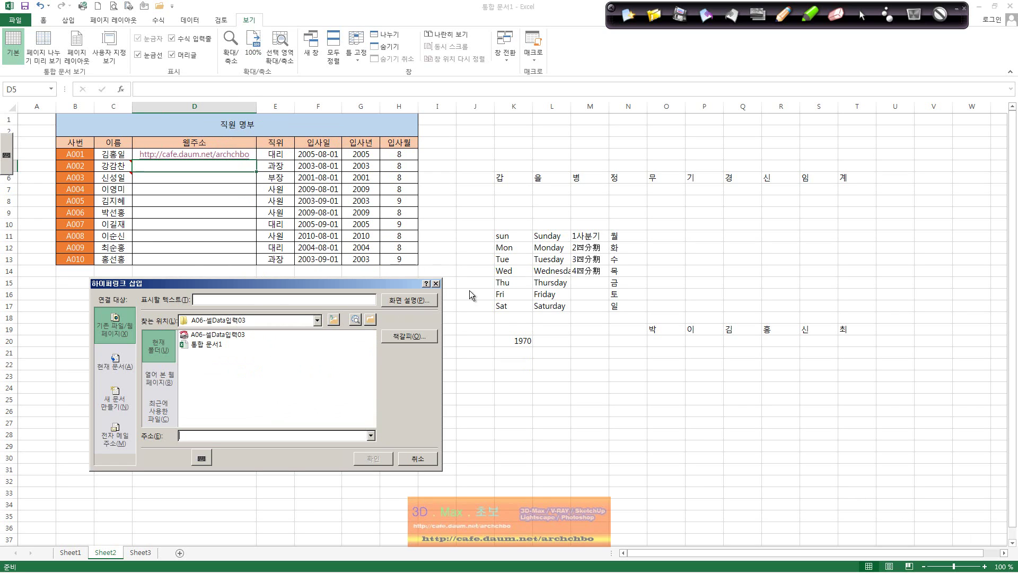
pyautogui.click(436, 284)
# Step: Clear hyperlinks from the empty web address cell D5
pyautogui.click(46, 23)
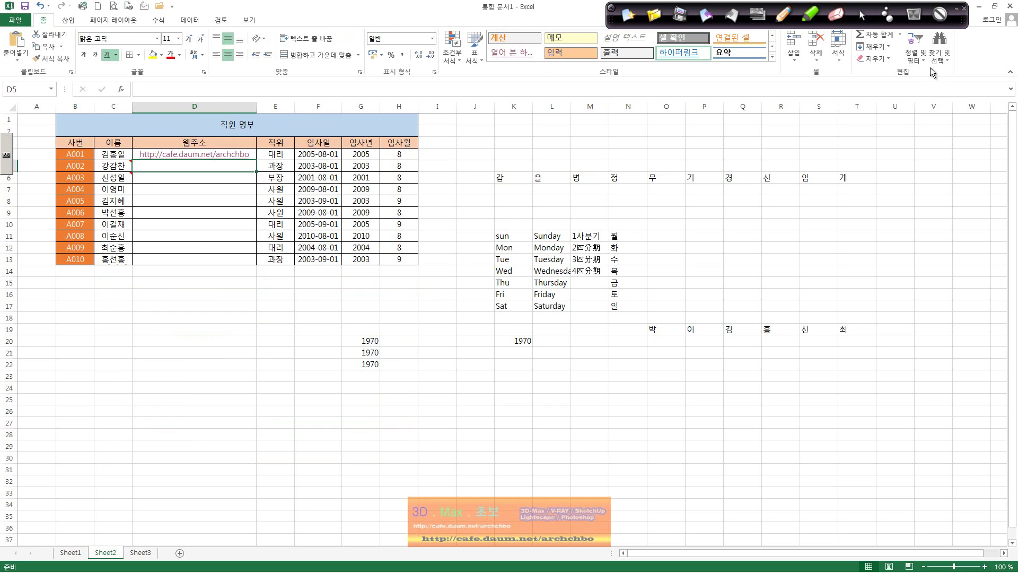
pyautogui.click(889, 60)
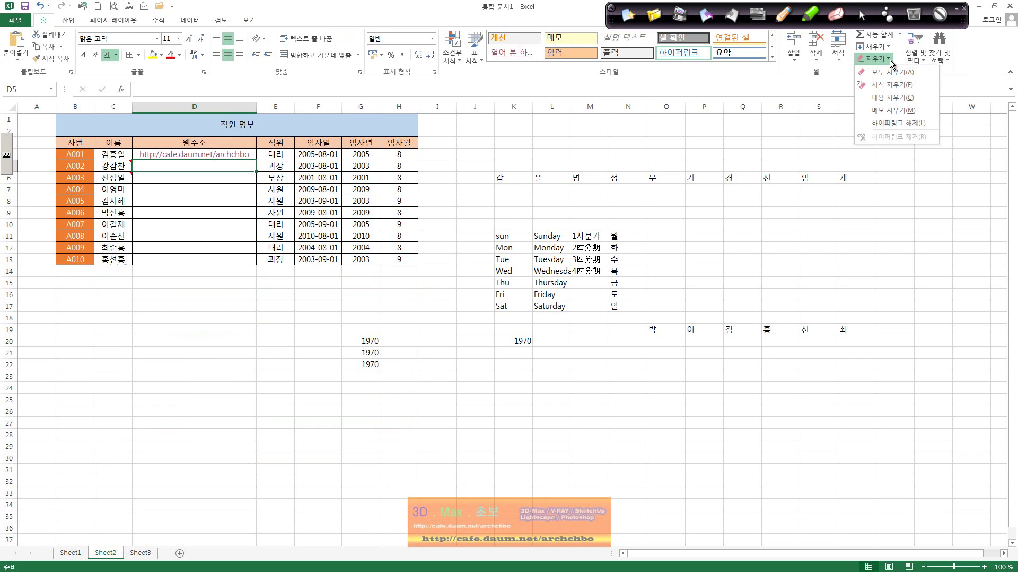
pyautogui.click(914, 125)
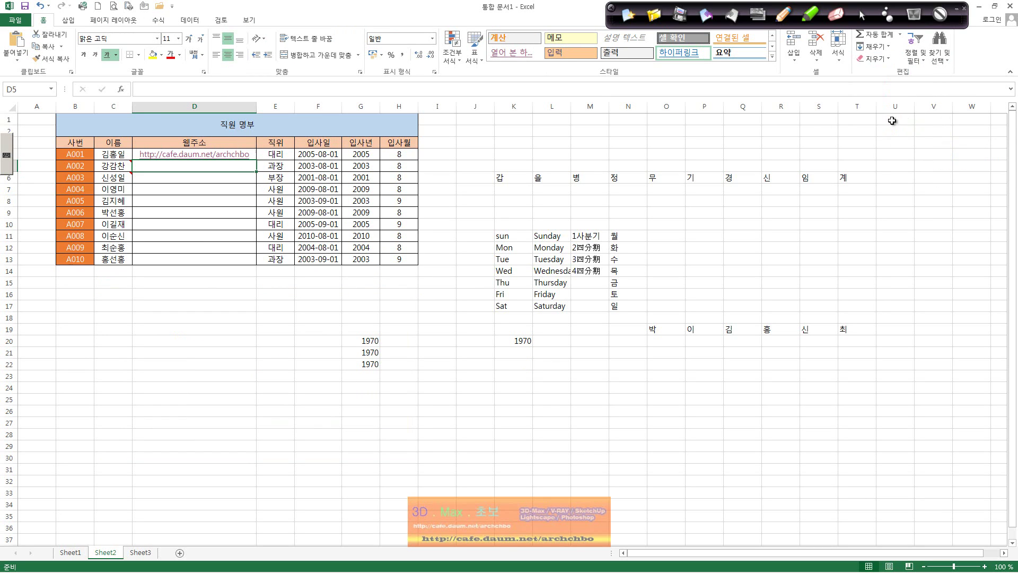
pyautogui.rightClick(194, 166)
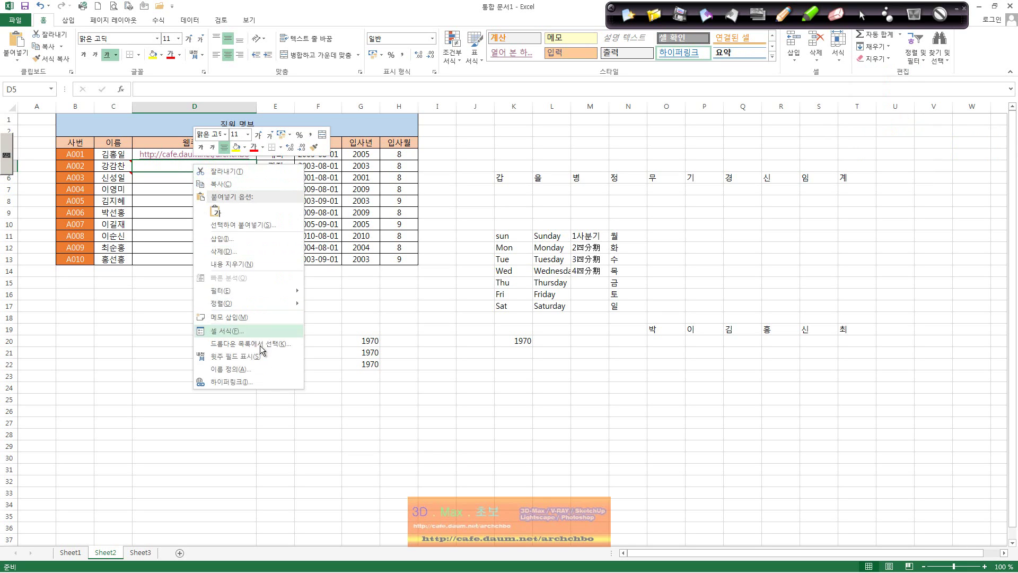
pyautogui.click(259, 381)
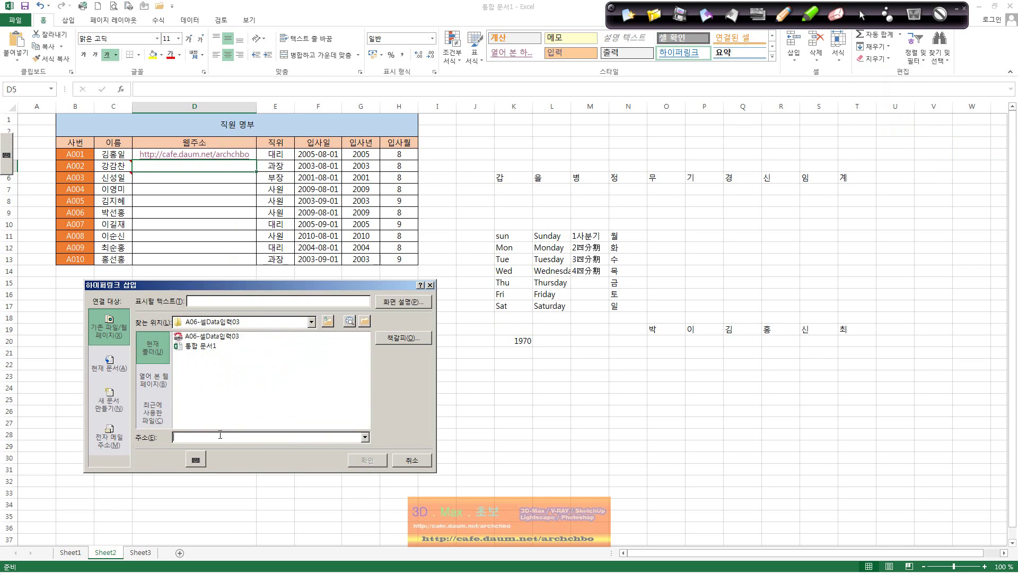
pyautogui.write('http')
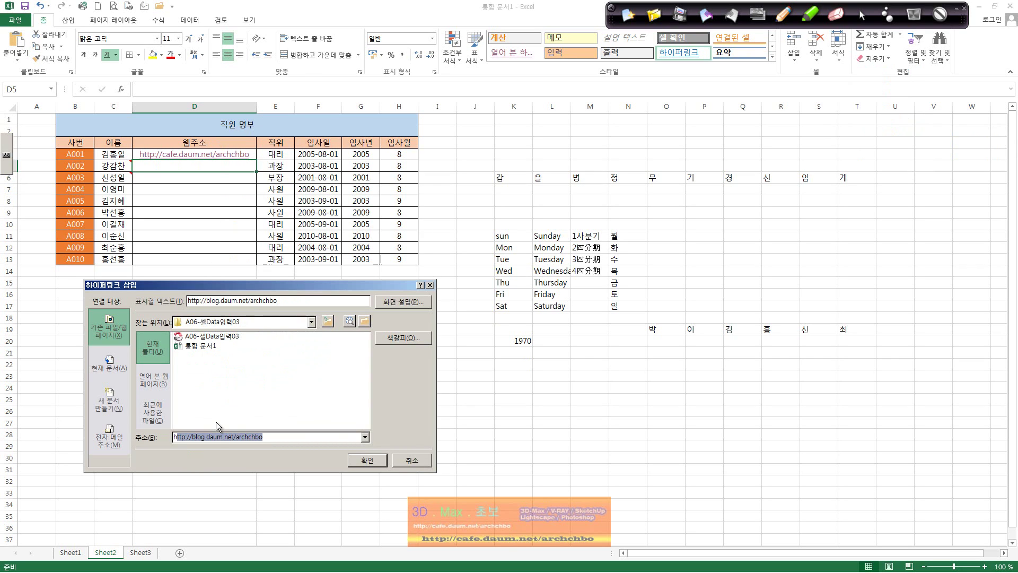
pyautogui.write('://')
pyautogui.click(285, 435)
pyautogui.moveTo(284, 303); pyautogui.dragTo(178, 295)
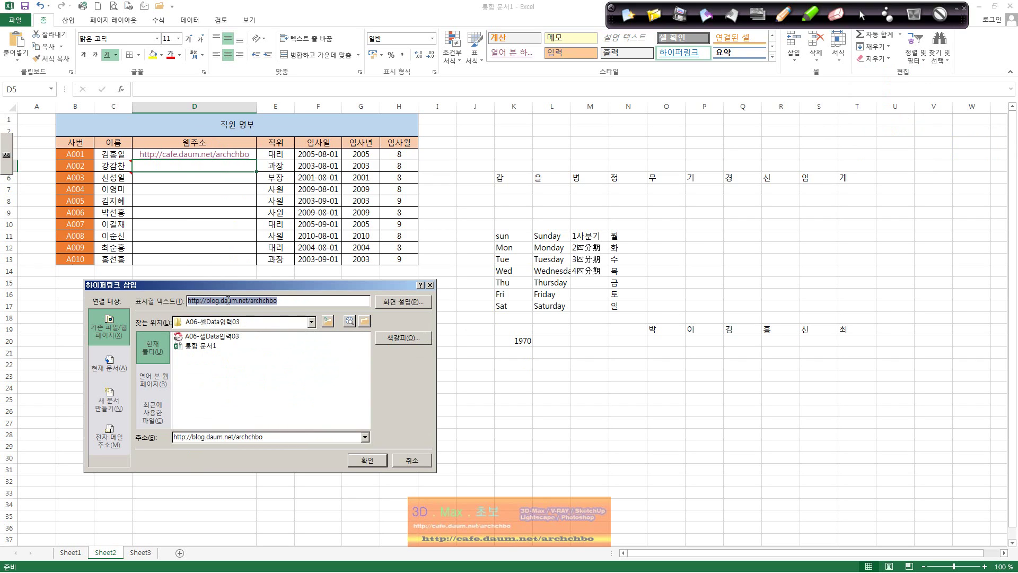
pyautogui.write('rk')
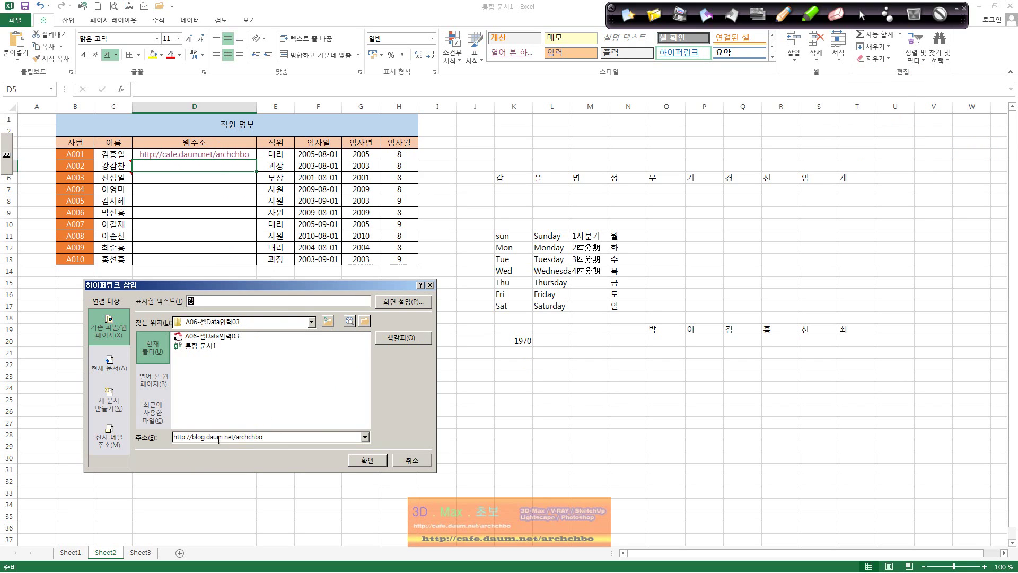
pyautogui.moveTo(227, 302); pyautogui.dragTo(216, 291)
pyautogui.click(367, 459)
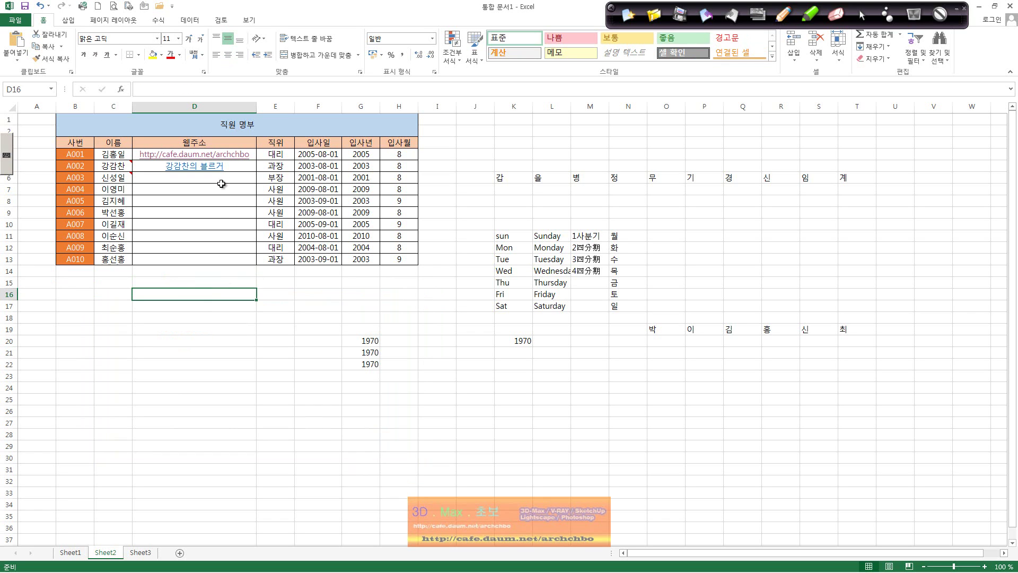
# Step: Test the D5 hyperlink by visiting its blog page, and remove the link together with its formatting from the cell
pyautogui.click(220, 167)
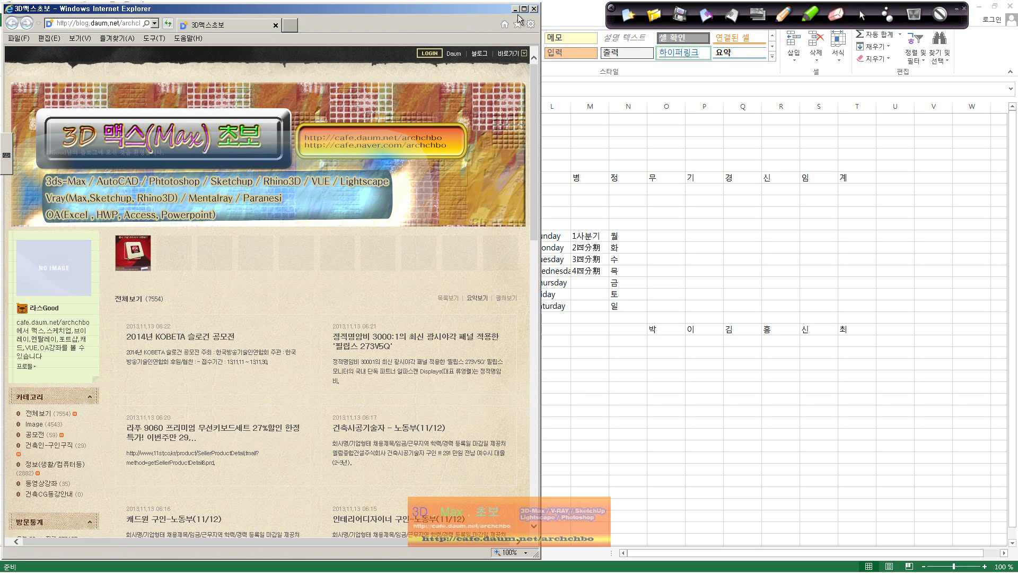
pyautogui.click(535, 8)
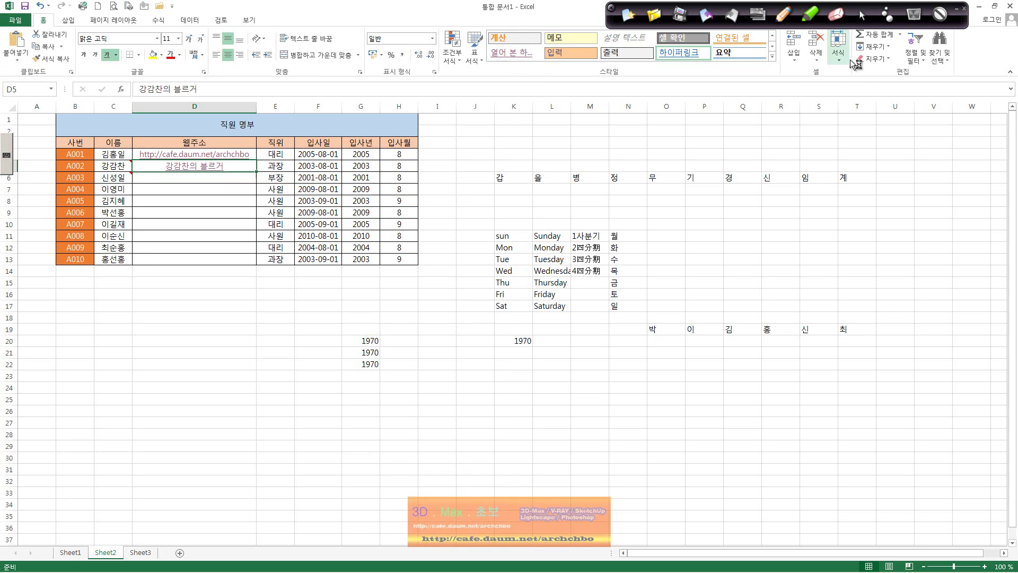
pyautogui.click(892, 58)
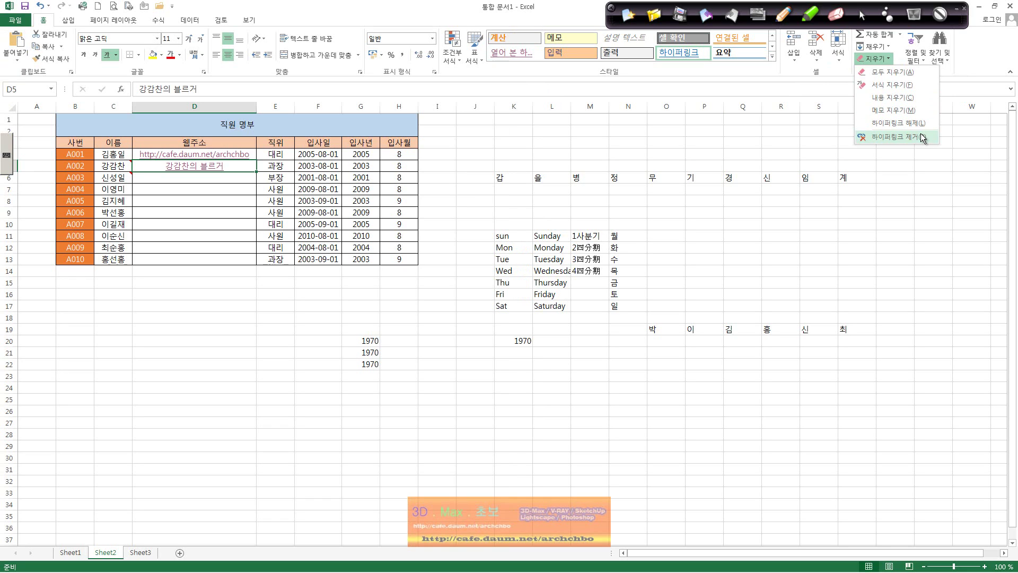
pyautogui.click(921, 137)
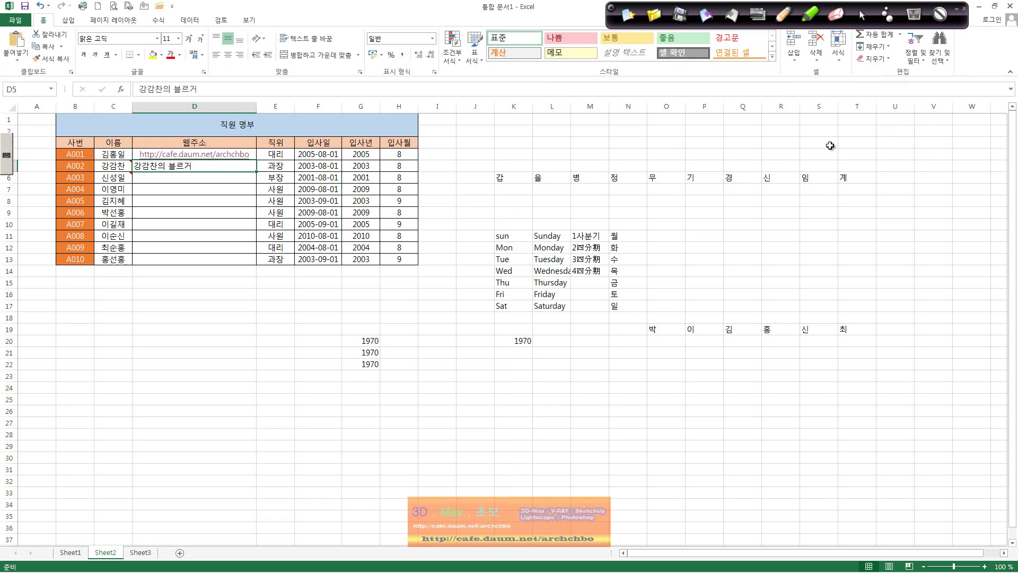
# Step: Clear the hyperlink from the web address in D4 while keeping its text and formatting
pyautogui.click(269, 273)
pyautogui.click(177, 168)
pyautogui.press('Up')
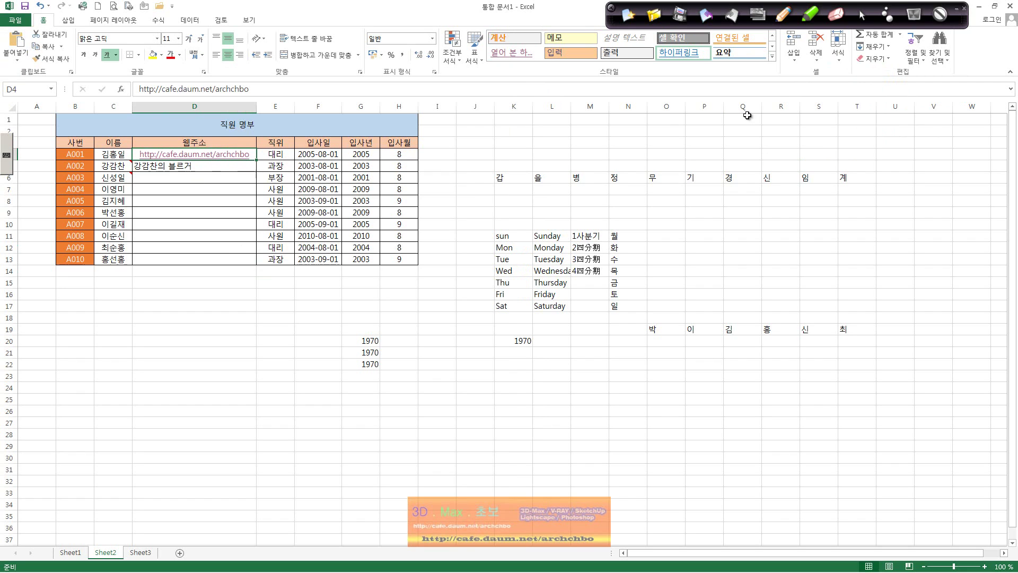
pyautogui.click(875, 58)
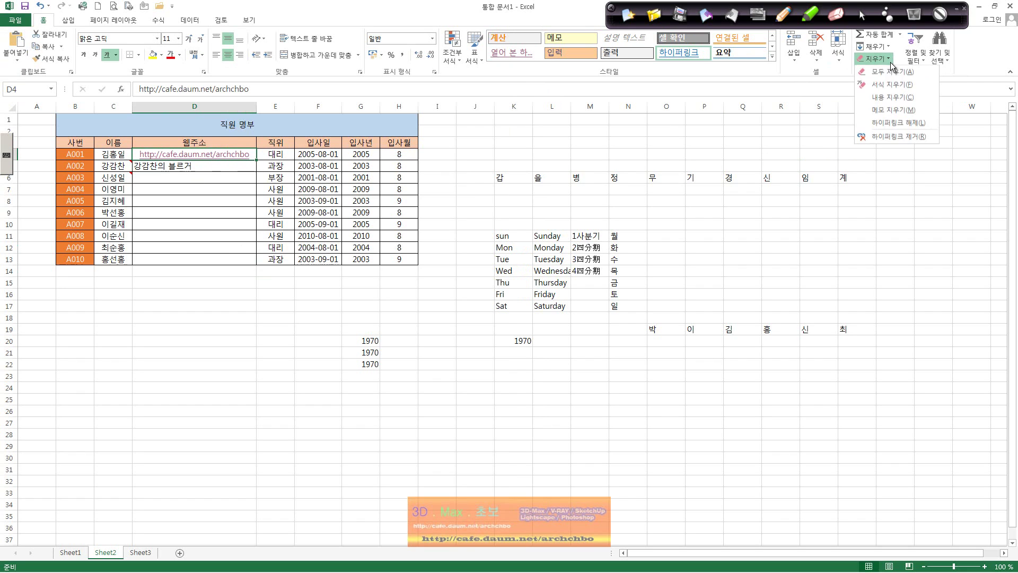
pyautogui.click(908, 125)
pyautogui.click(297, 341)
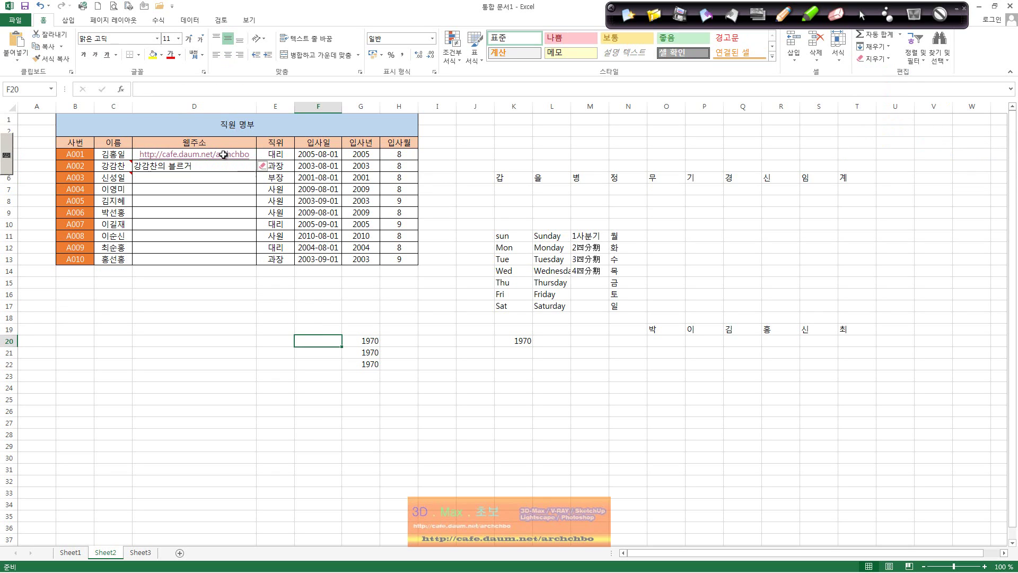
# Step: Clear the contents of the web address cells D4 and D5
pyautogui.click(195, 154)
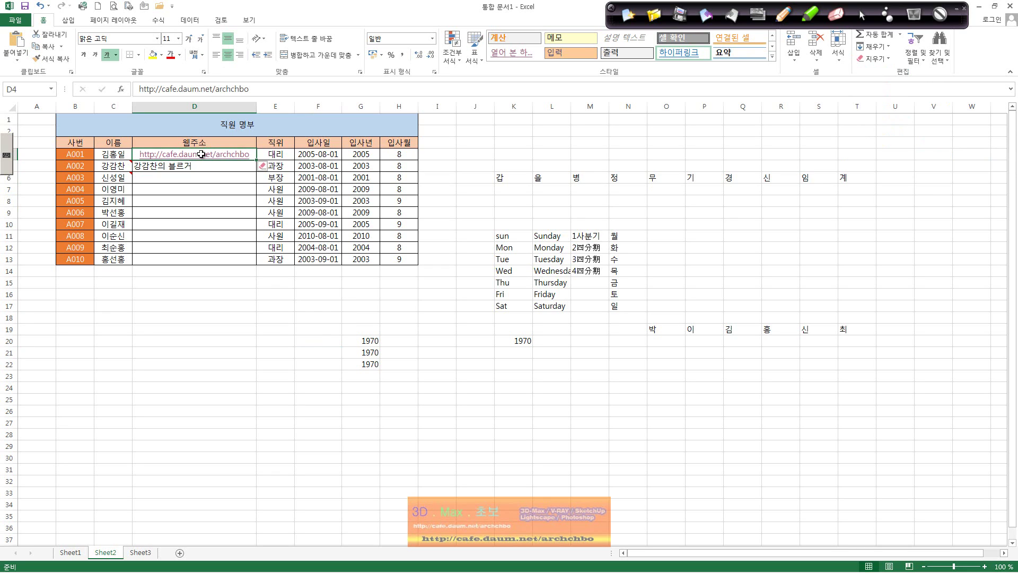
pyautogui.click(888, 60)
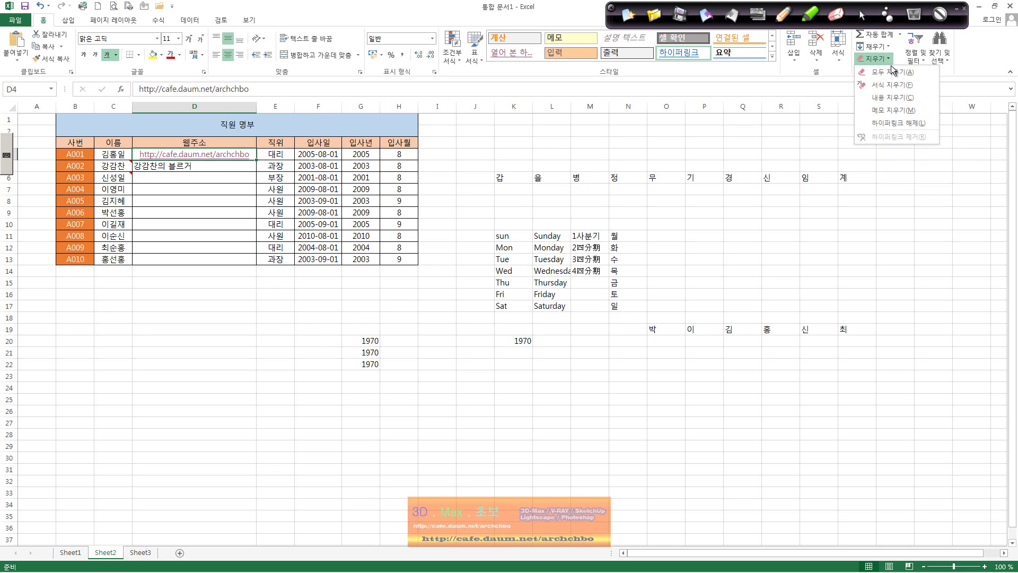
pyautogui.click(921, 97)
pyautogui.click(247, 168)
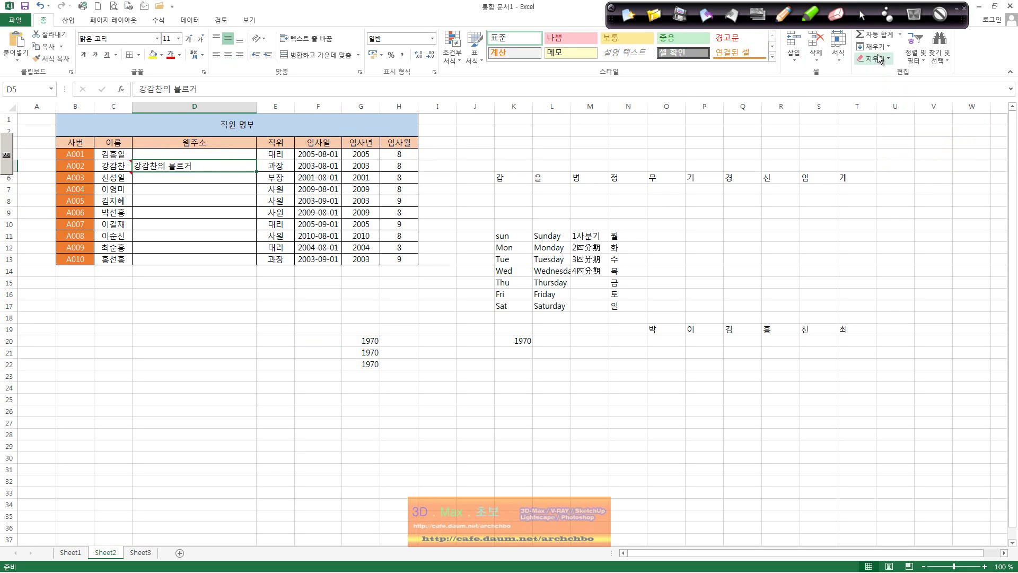
pyautogui.click(891, 59)
pyautogui.click(904, 97)
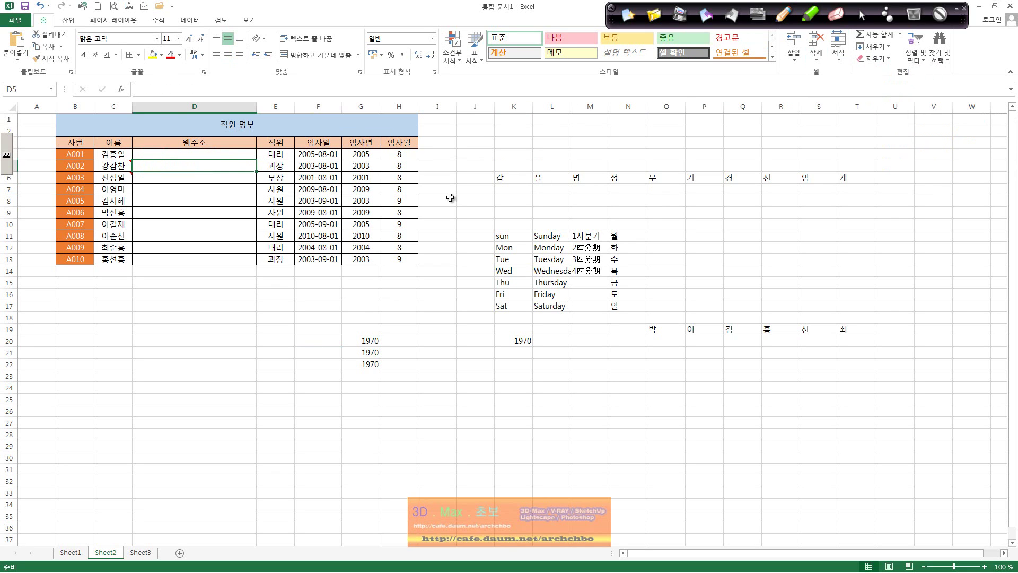
pyautogui.click(230, 157)
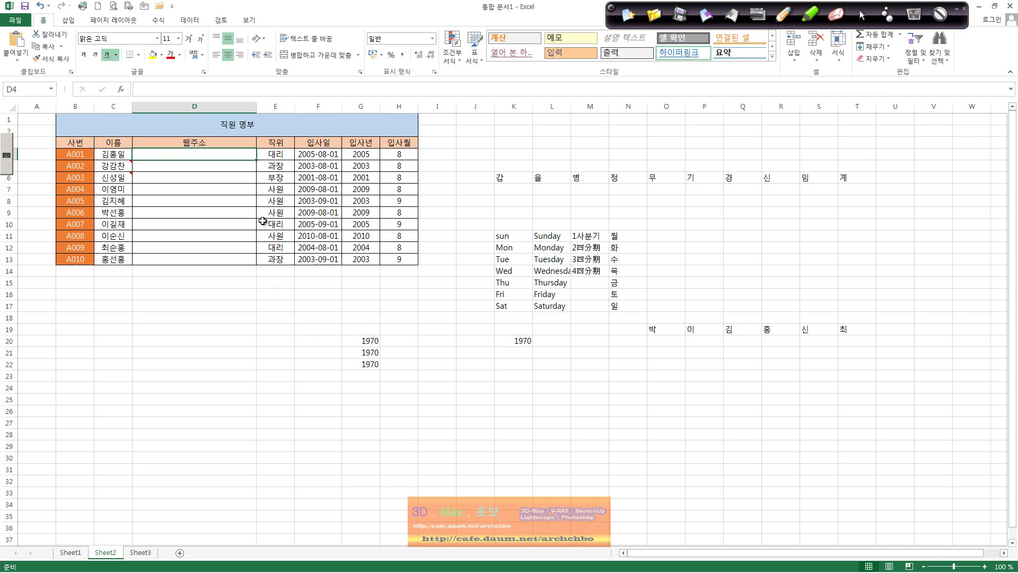
pyautogui.hotkey('ctrl', 'k')
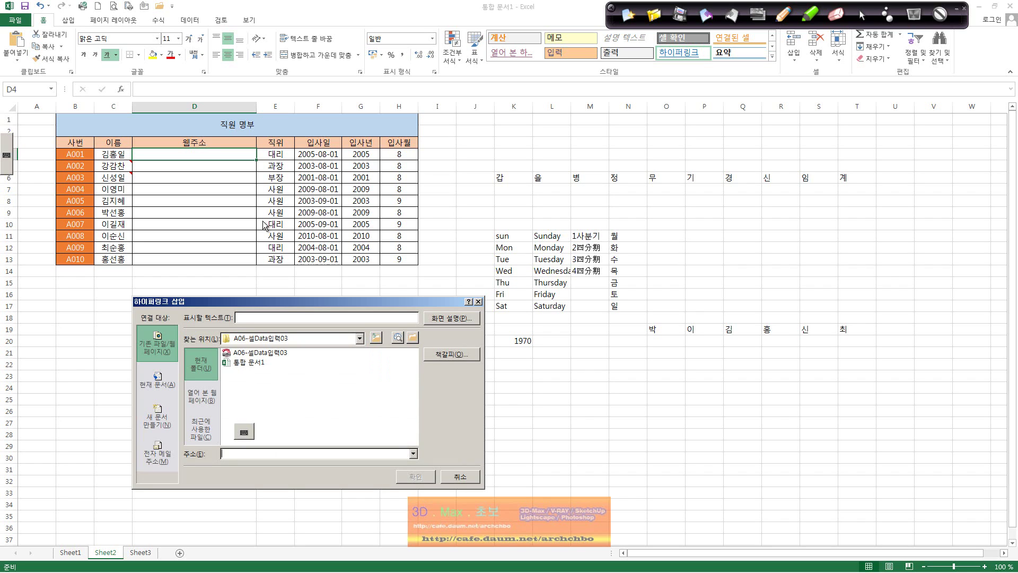
pyautogui.click(478, 302)
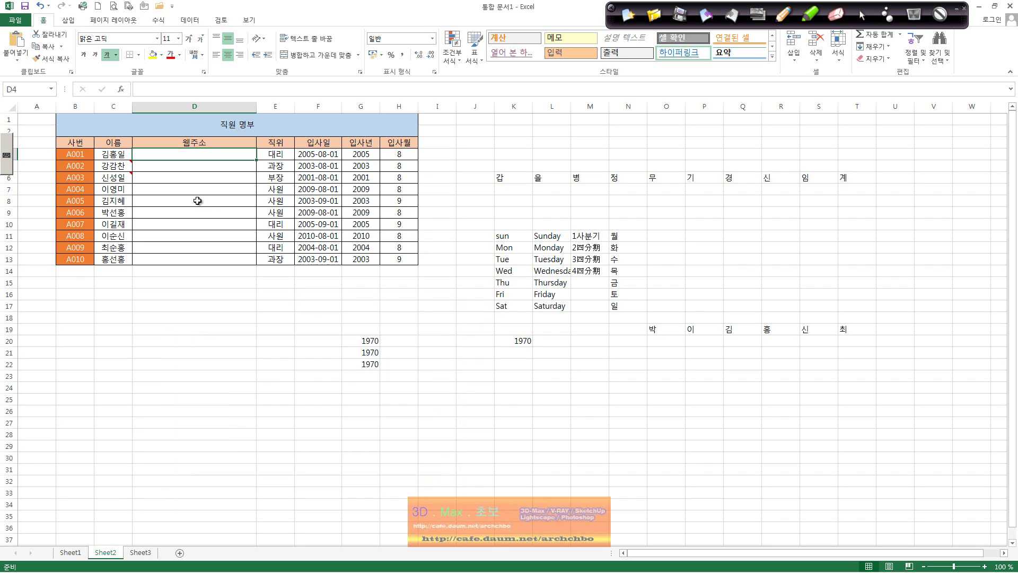
pyautogui.click(195, 204)
pyautogui.hotkey('ctrl', 'k')
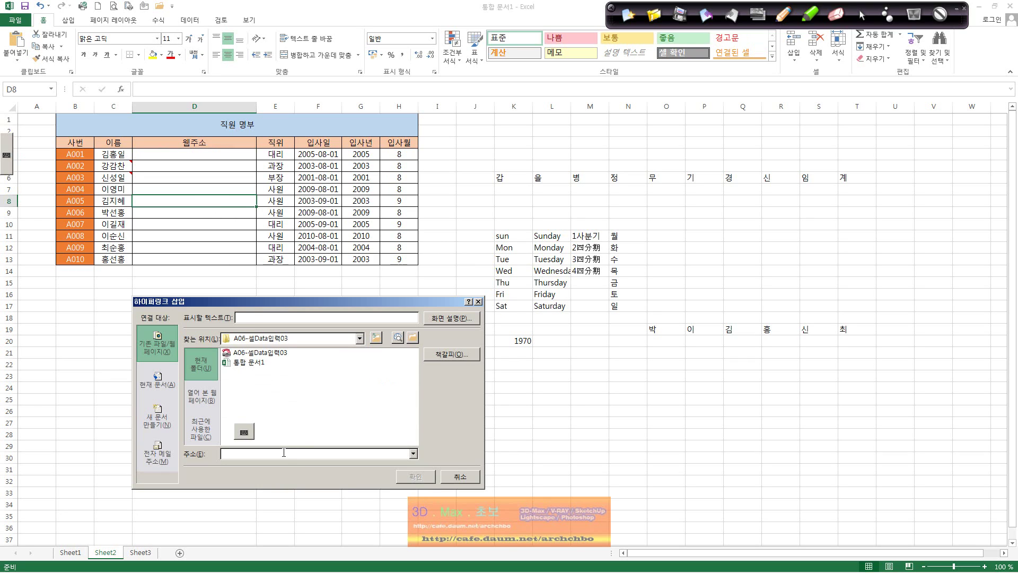
pyautogui.write('ㅗㅅ세://ㅊ')
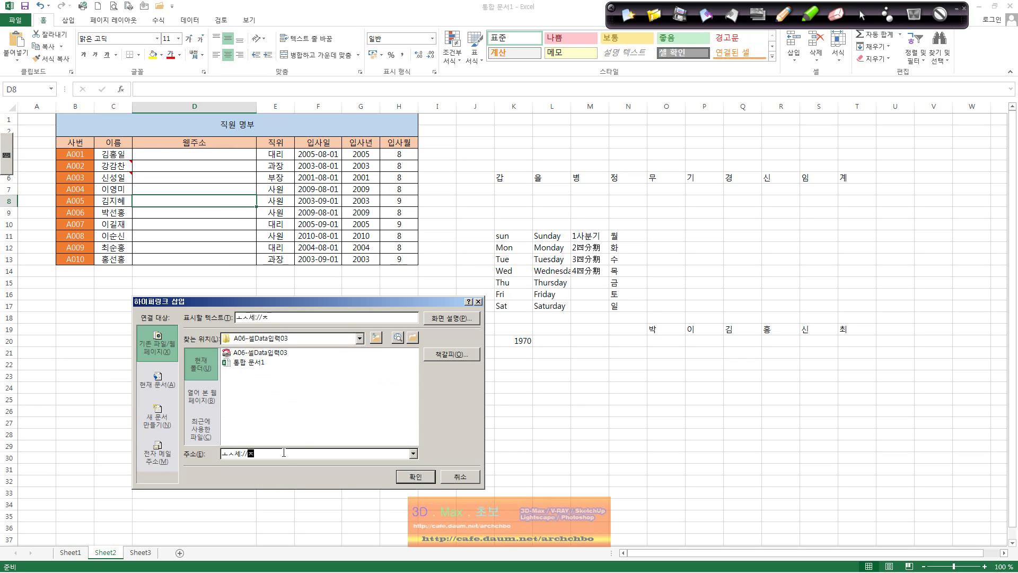
pyautogui.press('BackSpace')
pyautogui.press('BackSpace')
pyautogui.press('BackSpace')
pyautogui.press('BackSpace')
pyautogui.press('BackSpace')
pyautogui.press('BackSpace')
pyautogui.press('BackSpace')
pyautogui.press('BackSpace')
pyautogui.press('BackSpace')
pyautogui.write('http://cafe')
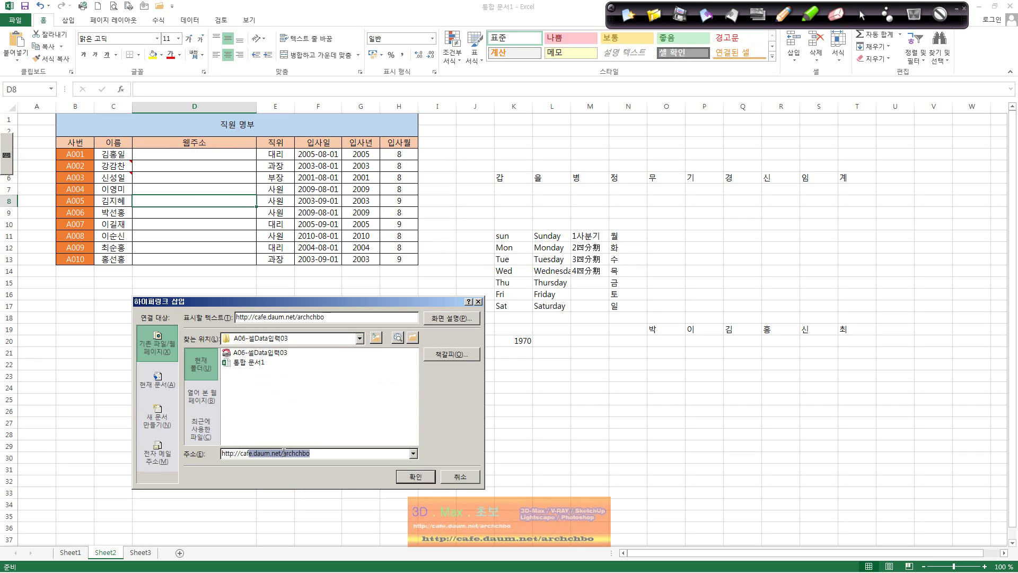
pyautogui.write('.naver.co')
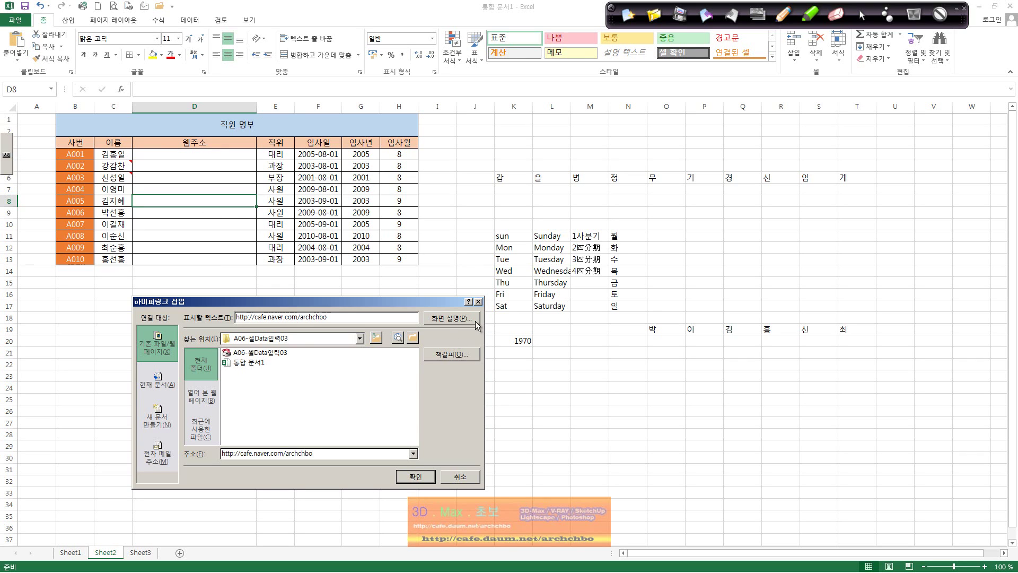
# Step: Set the D8 hyperlink's display text to 3D맥스초보 and insert the link
pyautogui.moveTo(327, 318); pyautogui.dragTo(157, 308)
pyautogui.write('ㅇ')
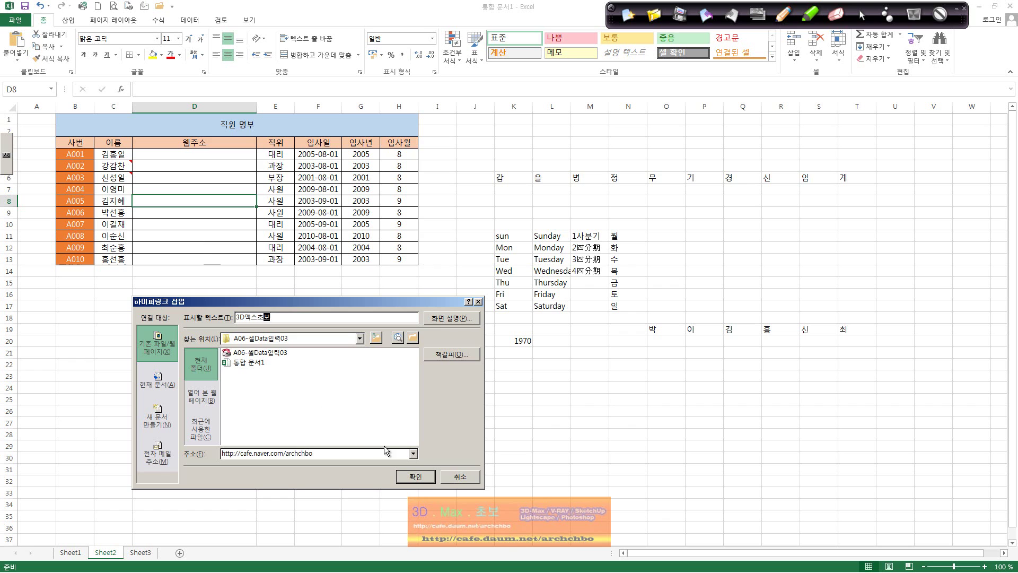
pyautogui.click(415, 476)
# Step: Test the D8 hyperlink by visiting its cafe page, and close the browser window
pyautogui.click(221, 315)
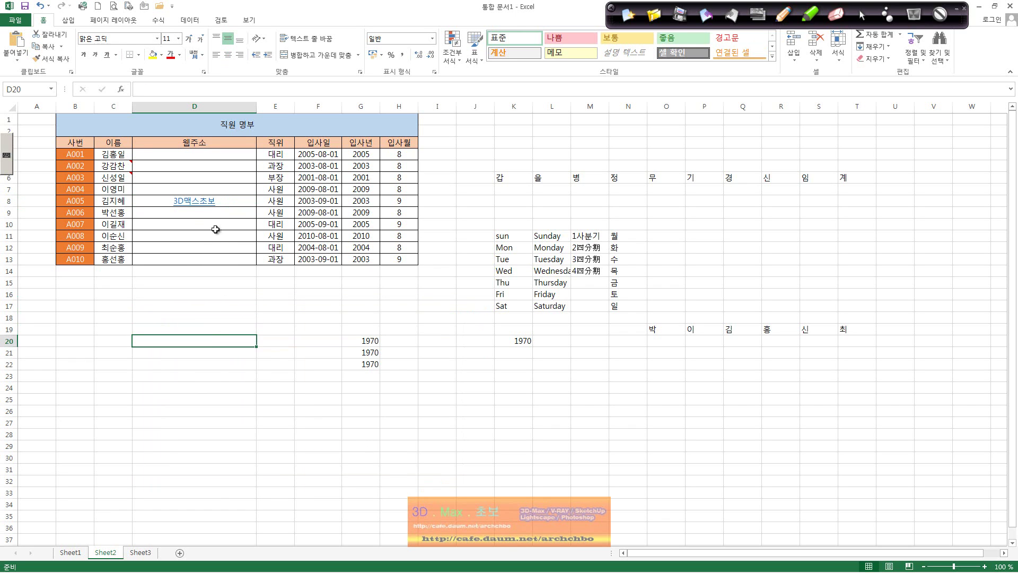
pyautogui.click(200, 199)
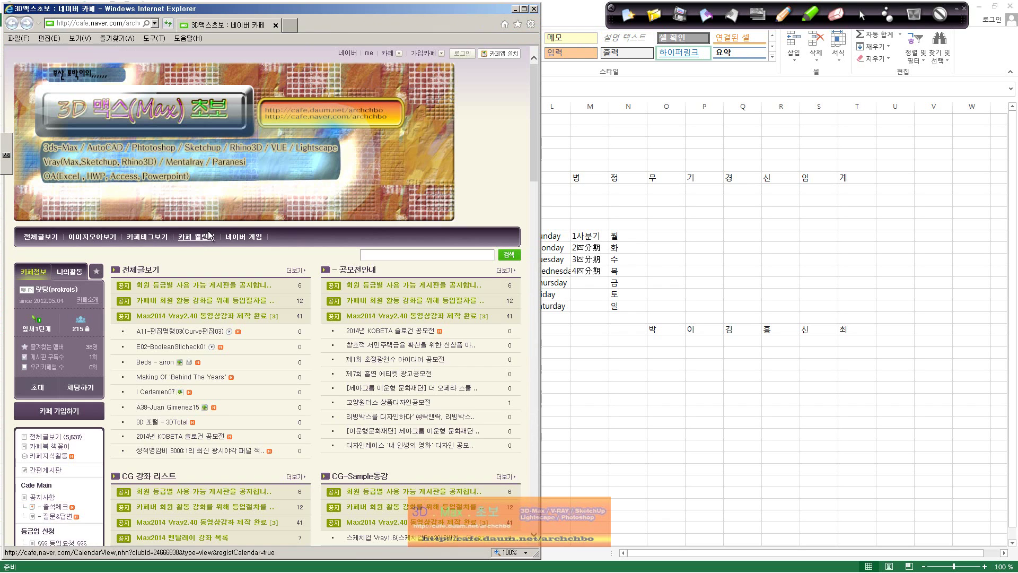
pyautogui.click(534, 9)
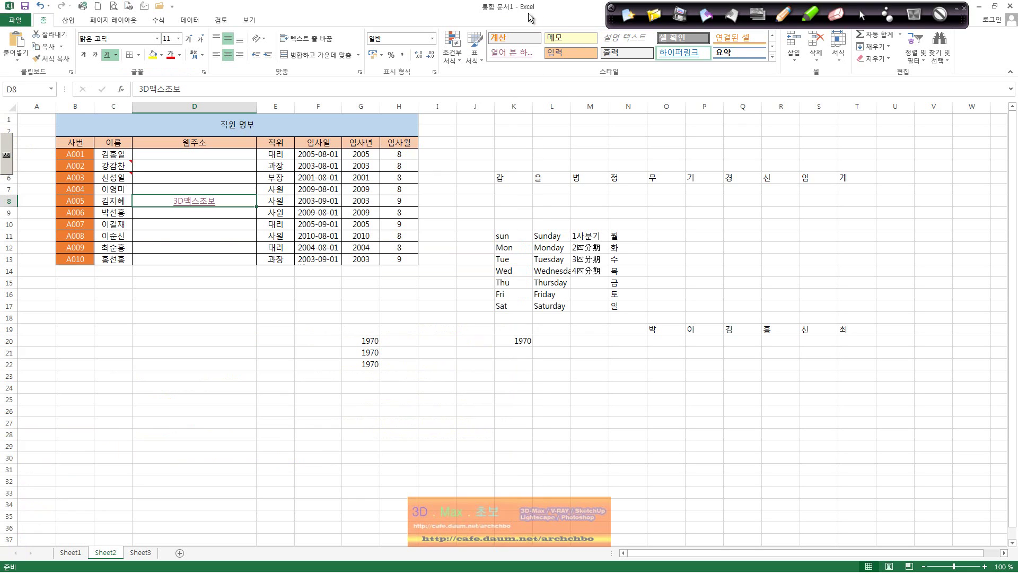
pyautogui.click(892, 56)
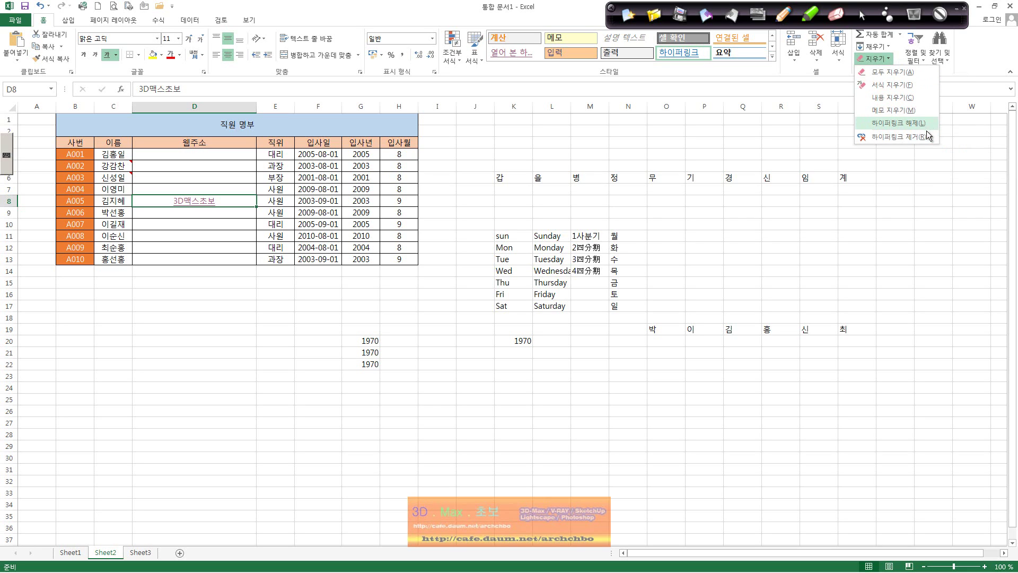
pyautogui.click(163, 341)
pyautogui.click(9, 200)
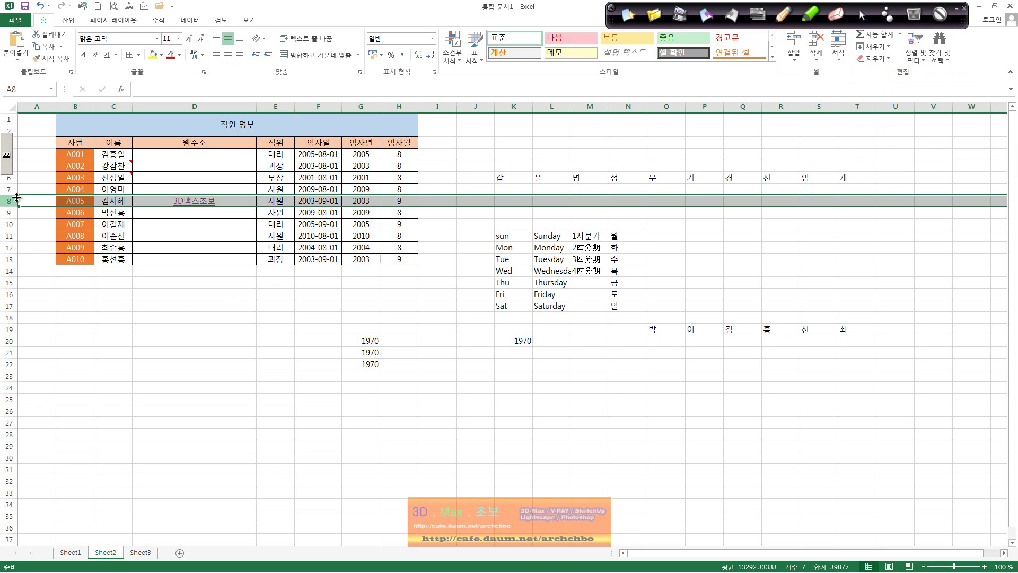
pyautogui.click(192, 289)
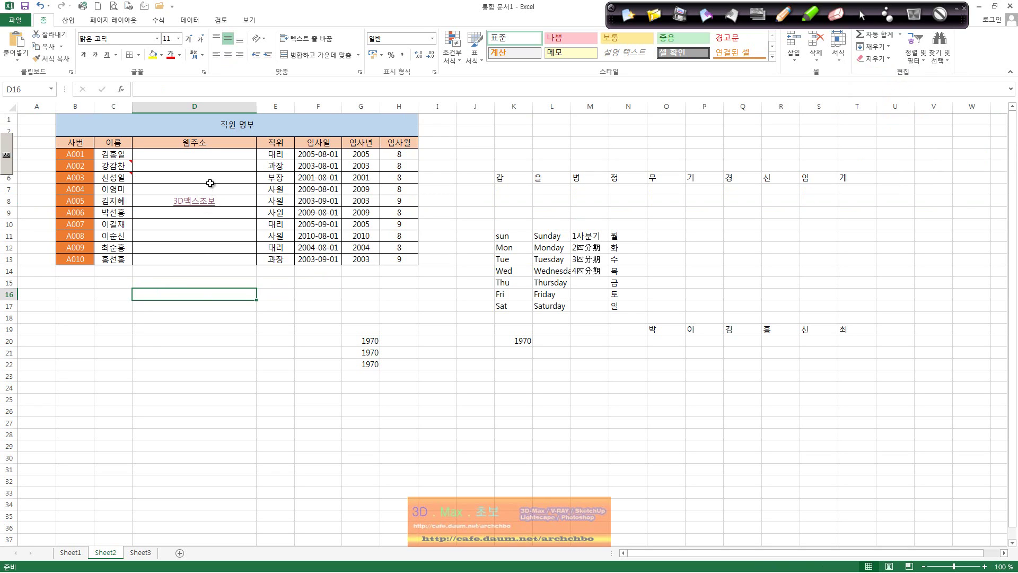
# Step: Delete the entire 웹주소 column D from the worksheet
pyautogui.click(201, 106)
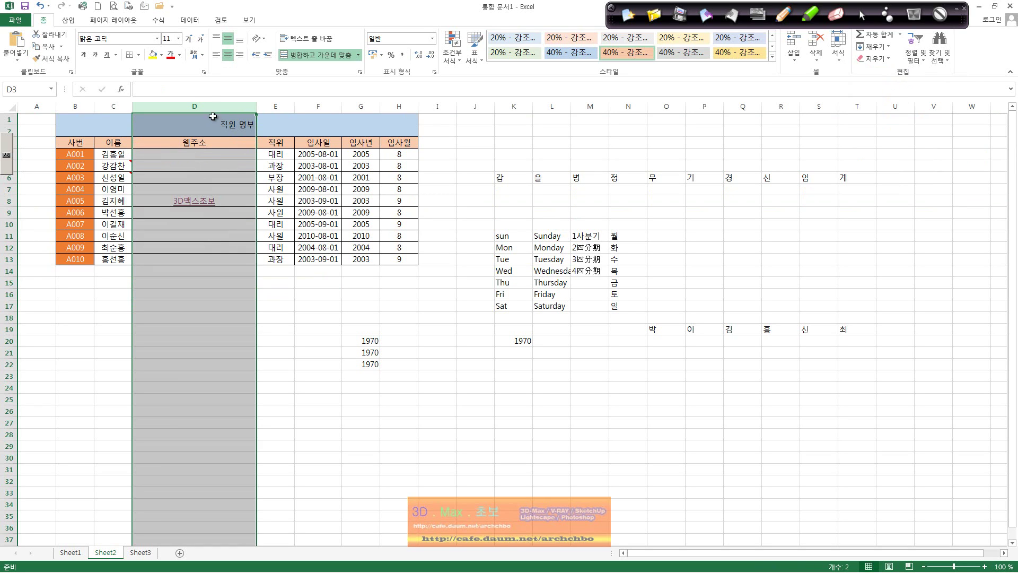
pyautogui.rightClick(217, 106)
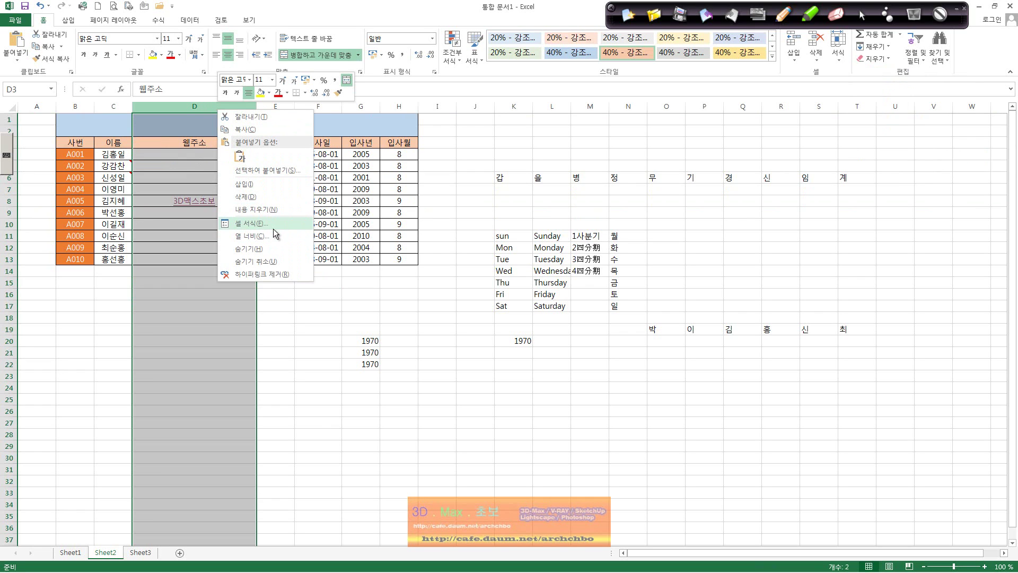
pyautogui.click(263, 196)
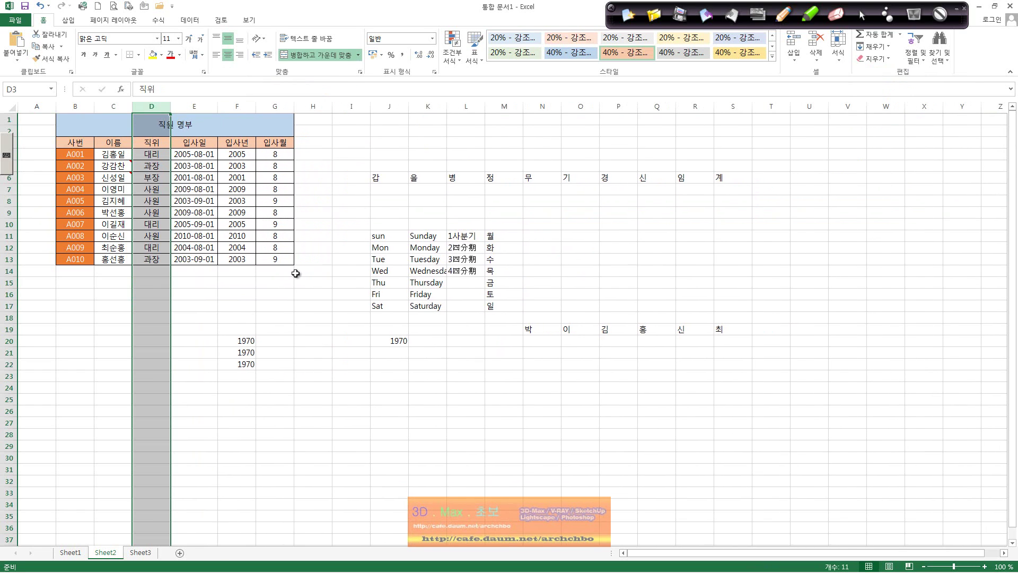
pyautogui.click(296, 272)
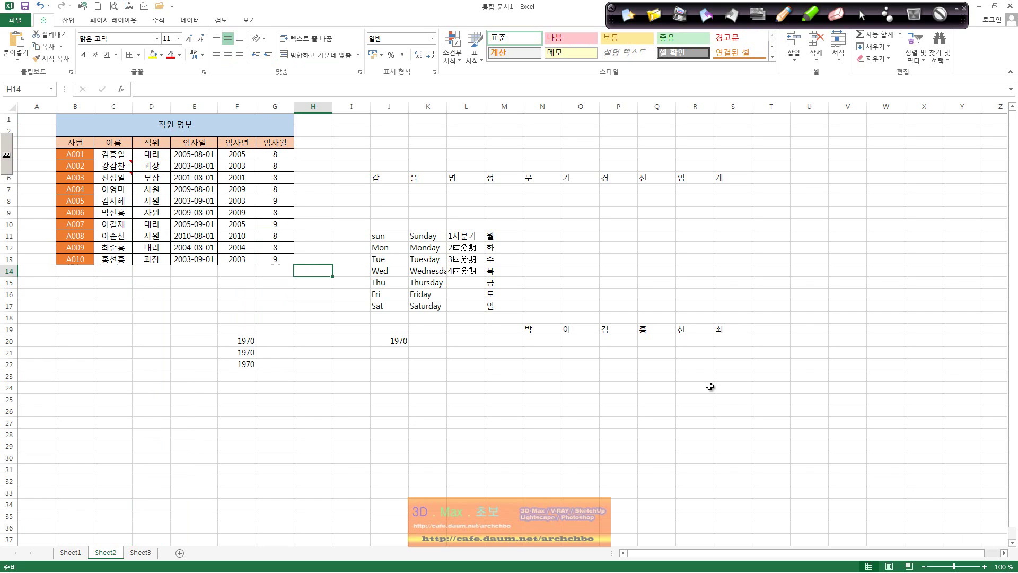
# Step: Insert a new column before 직위 with the header 링크 in D3, and widen it for link text
pyautogui.click(158, 105)
pyautogui.rightClick(159, 106)
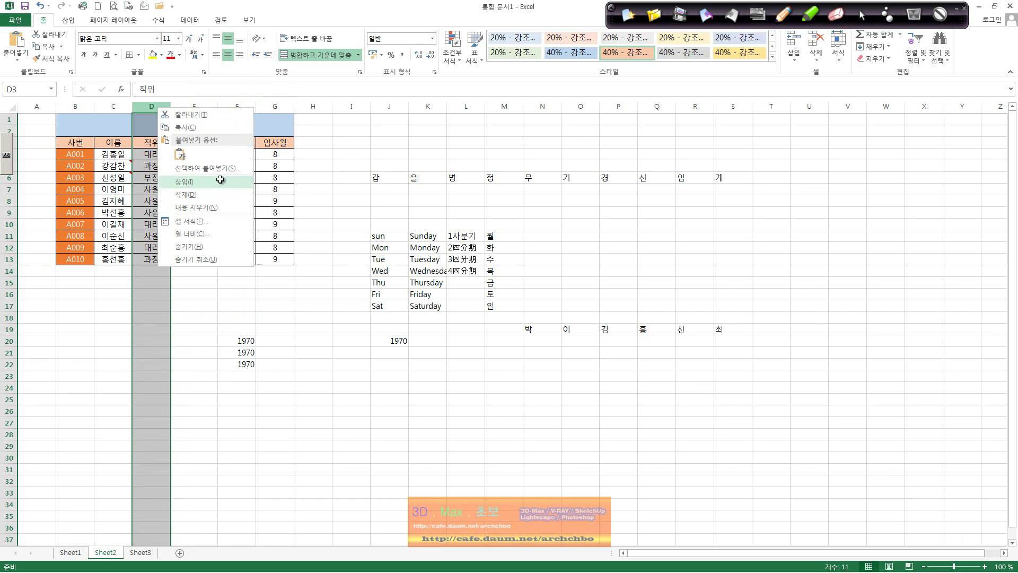
pyautogui.click(220, 181)
pyautogui.click(159, 143)
pyautogui.write('리')
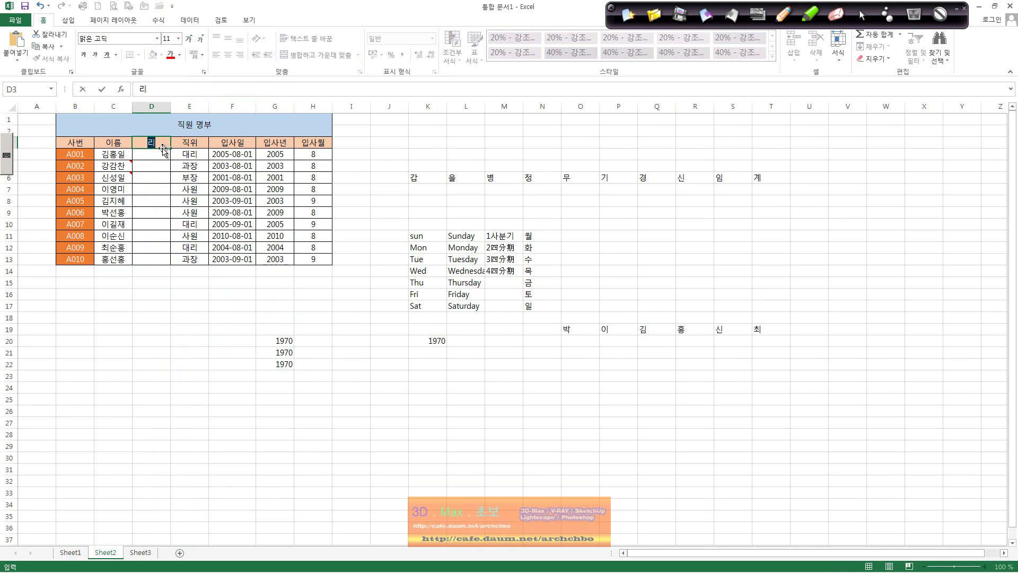
pyautogui.write('ㅇ크')
pyautogui.press('Return')
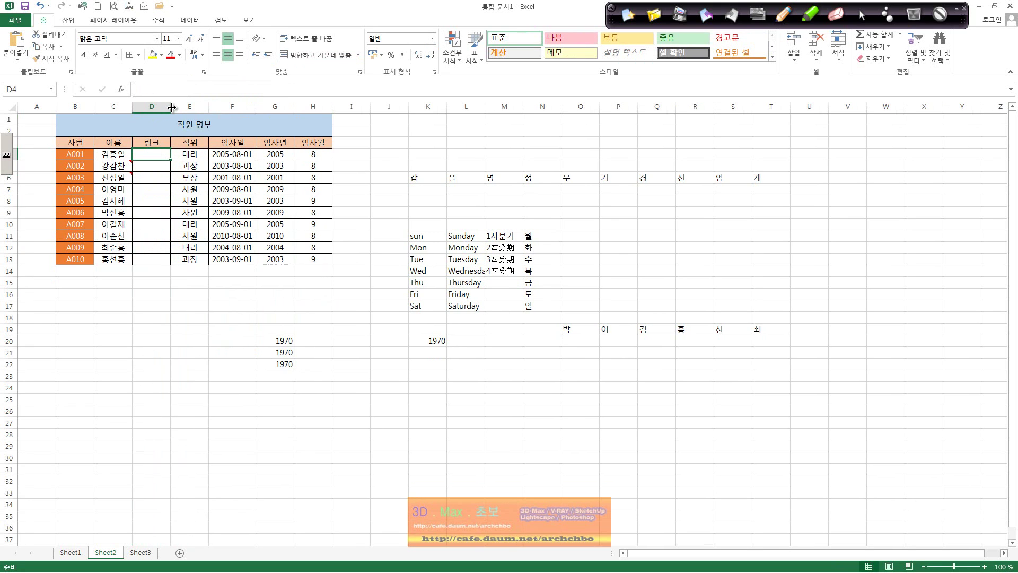
pyautogui.moveTo(172, 107); pyautogui.dragTo(226, 107)
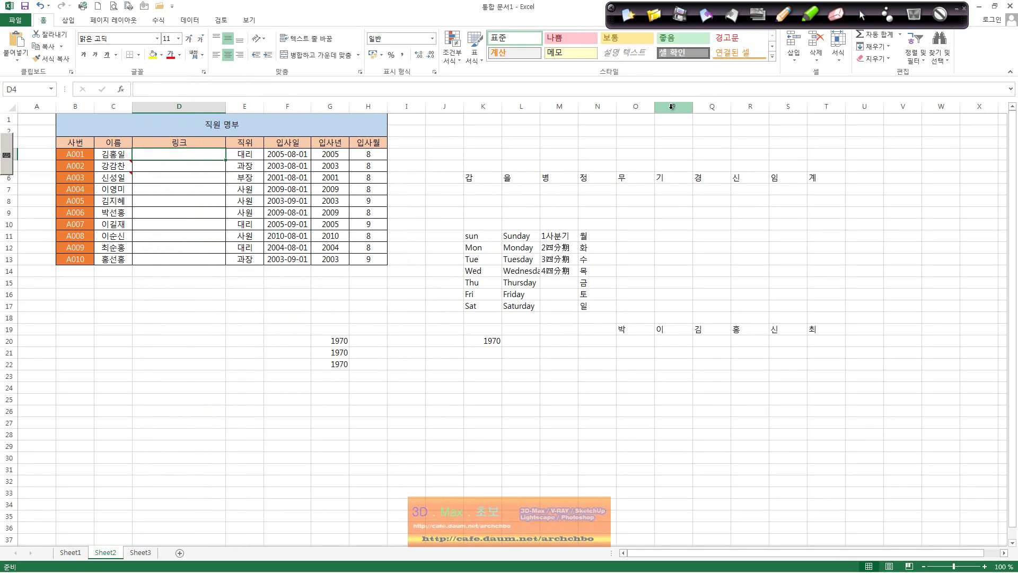
pyautogui.hotkey('ctrl', 'k')
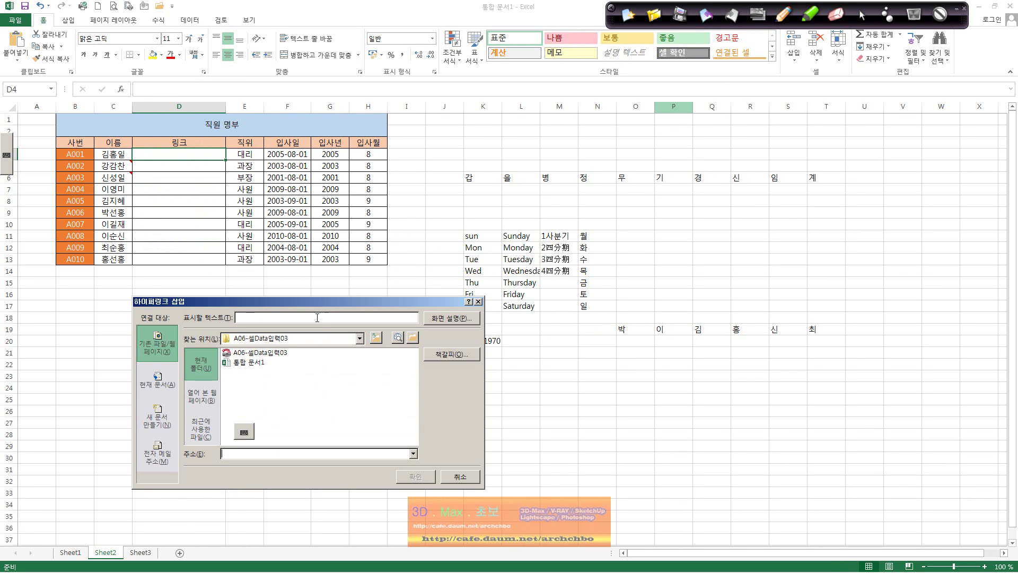
pyautogui.write('ㄱ')
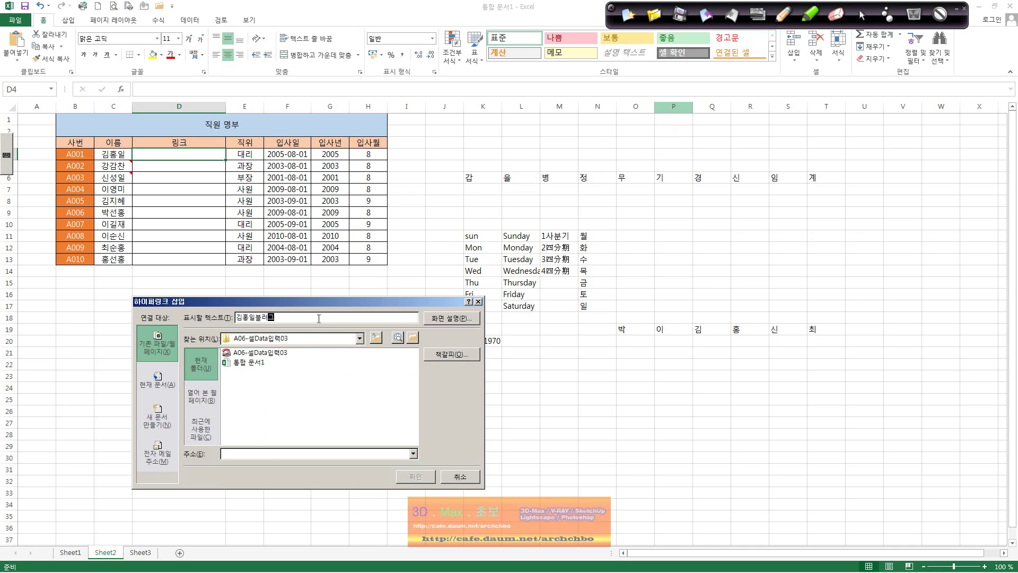
pyautogui.press('Tab')
pyautogui.click(339, 451)
pyautogui.write('http://cafe.naver.com/archchbo')
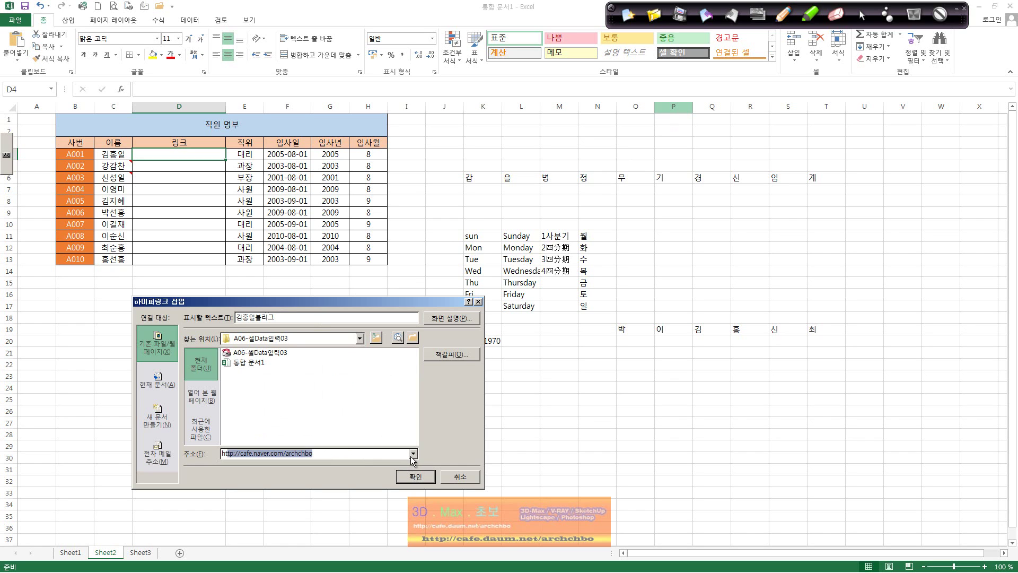
pyautogui.click(416, 476)
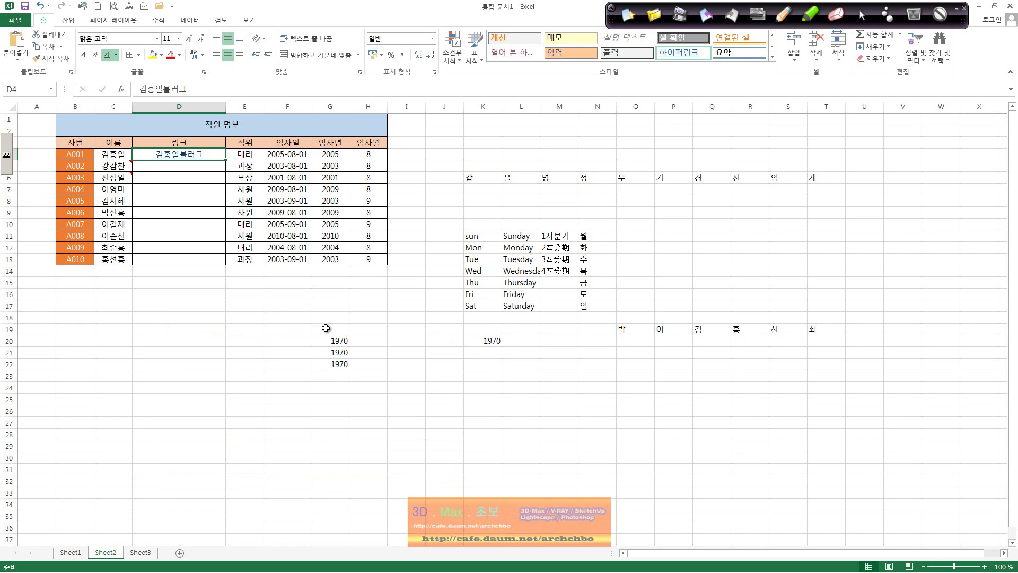
pyautogui.click(193, 154)
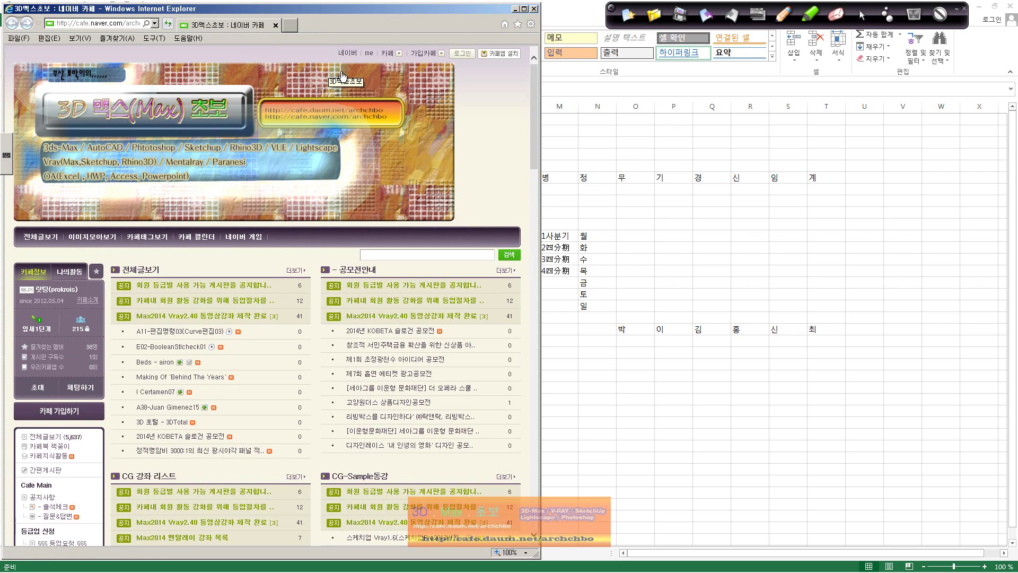
pyautogui.click(535, 9)
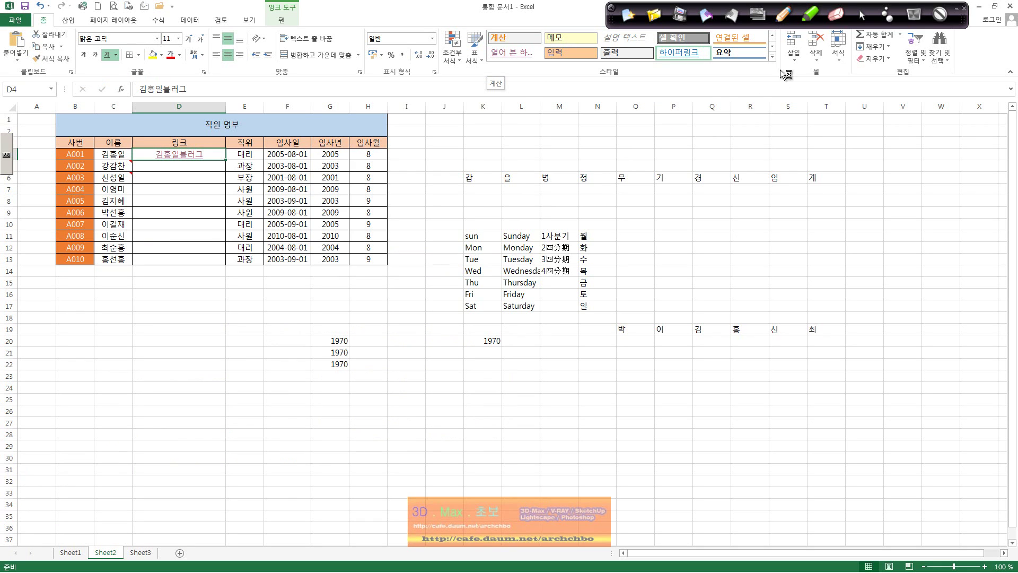
# Step: Handwrite a screen note below the table: Error 메시지, "Microsoft office에 잠재적인 보안 문제가 있다"
pyautogui.click(781, 16)
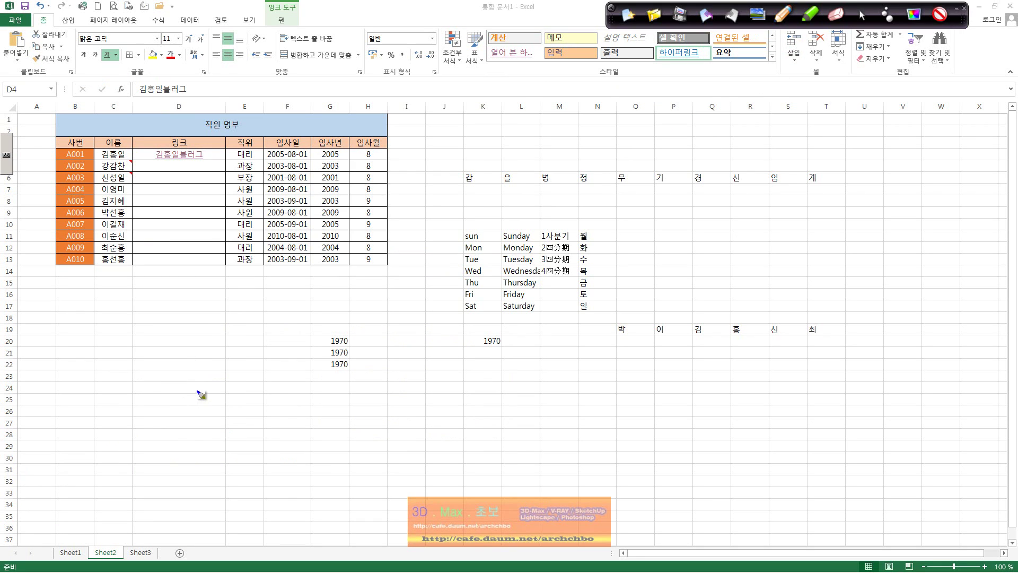
pyautogui.moveTo(195, 382)
pyautogui.mouseDown()
pyautogui.moveTo(206, 399)
pyautogui.moveTo(335, 390)
pyautogui.moveTo(340, 403)
pyautogui.mouseUp()
pyautogui.moveTo(245, 424)
pyautogui.mouseDown()
pyautogui.moveTo(247, 448)
pyautogui.moveTo(276, 430)
pyautogui.moveTo(294, 448)
pyautogui.moveTo(334, 436)
pyautogui.moveTo(347, 449)
pyautogui.moveTo(420, 409)
pyautogui.moveTo(421, 428)
pyautogui.moveTo(441, 433)
pyautogui.moveTo(477, 415)
pyautogui.moveTo(467, 415)
pyautogui.moveTo(481, 447)
pyautogui.moveTo(513, 418)
pyautogui.moveTo(507, 441)
pyautogui.moveTo(554, 422)
pyautogui.moveTo(550, 439)
pyautogui.moveTo(626, 414)
pyautogui.moveTo(673, 424)
pyautogui.moveTo(740, 406)
pyautogui.moveTo(728, 424)
pyautogui.moveTo(780, 405)
pyautogui.mouseUp()
pyautogui.moveTo(232, 424); pyautogui.dragTo(234, 429)
pyautogui.moveTo(236, 424); pyautogui.dragTo(236, 429)
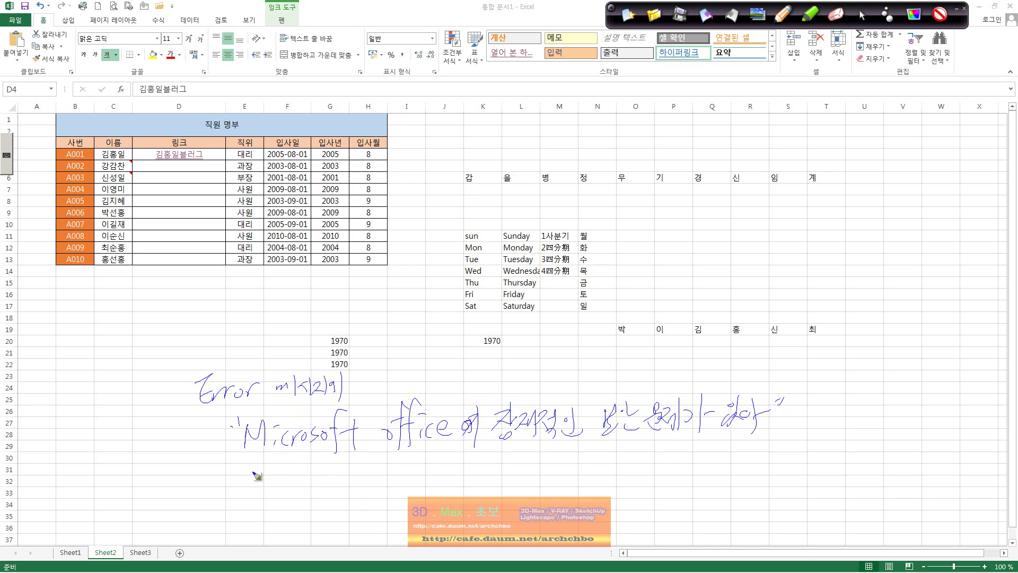
# Step: Handwrite the fix below the error note: 레지스트리 수정, 시작 → 실행 (CTRL+R) → Regedit
pyautogui.moveTo(254, 473)
pyautogui.mouseDown()
pyautogui.moveTo(274, 485)
pyautogui.moveTo(316, 478)
pyautogui.moveTo(361, 495)
pyautogui.moveTo(388, 484)
pyautogui.moveTo(396, 491)
pyautogui.mouseUp()
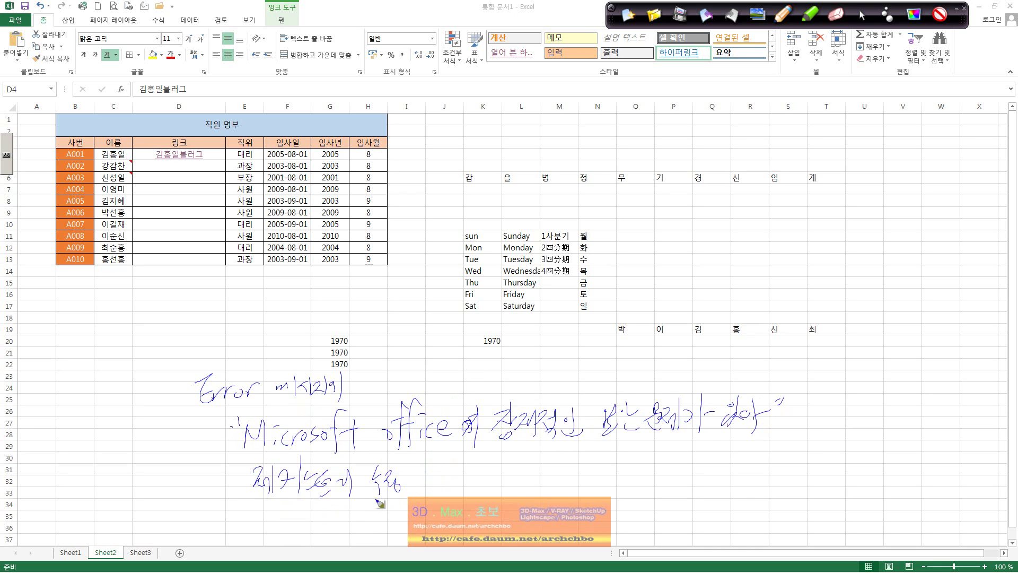
pyautogui.moveTo(451, 466); pyautogui.dragTo(442, 490)
pyautogui.moveTo(447, 477); pyautogui.dragTo(455, 488)
pyautogui.moveTo(461, 465); pyautogui.dragTo(460, 486)
pyautogui.moveTo(462, 476); pyautogui.dragTo(465, 484)
pyautogui.moveTo(476, 464); pyautogui.dragTo(510, 478)
pyautogui.moveTo(517, 469)
pyautogui.mouseDown()
pyautogui.moveTo(527, 479)
pyautogui.moveTo(589, 477)
pyautogui.mouseUp()
pyautogui.moveTo(615, 460)
pyautogui.mouseDown()
pyautogui.moveTo(614, 480)
pyautogui.moveTo(638, 459)
pyautogui.mouseUp()
pyautogui.moveTo(627, 460)
pyautogui.mouseDown()
pyautogui.moveTo(626, 484)
pyautogui.moveTo(661, 473)
pyautogui.mouseUp()
pyautogui.moveTo(660, 465)
pyautogui.mouseDown()
pyautogui.moveTo(675, 463)
pyautogui.moveTo(670, 477)
pyautogui.mouseUp()
pyautogui.moveTo(689, 452); pyautogui.dragTo(689, 477)
pyautogui.moveTo(689, 454)
pyautogui.mouseDown()
pyautogui.moveTo(708, 469)
pyautogui.moveTo(699, 483)
pyautogui.moveTo(750, 465)
pyautogui.moveTo(769, 481)
pyautogui.mouseUp()
pyautogui.moveTo(772, 450)
pyautogui.mouseDown()
pyautogui.moveTo(774, 468)
pyautogui.moveTo(790, 471)
pyautogui.mouseUp()
pyautogui.moveTo(793, 467)
pyautogui.mouseDown()
pyautogui.moveTo(811, 466)
pyautogui.moveTo(806, 489)
pyautogui.moveTo(848, 467)
pyautogui.mouseUp()
pyautogui.moveTo(851, 470)
pyautogui.mouseDown()
pyautogui.moveTo(856, 431)
pyautogui.moveTo(858, 468)
pyautogui.mouseUp()
pyautogui.moveTo(859, 460); pyautogui.dragTo(861, 452)
pyautogui.moveTo(863, 445); pyautogui.dragTo(894, 443)
pyautogui.moveTo(883, 443); pyautogui.dragTo(883, 486)
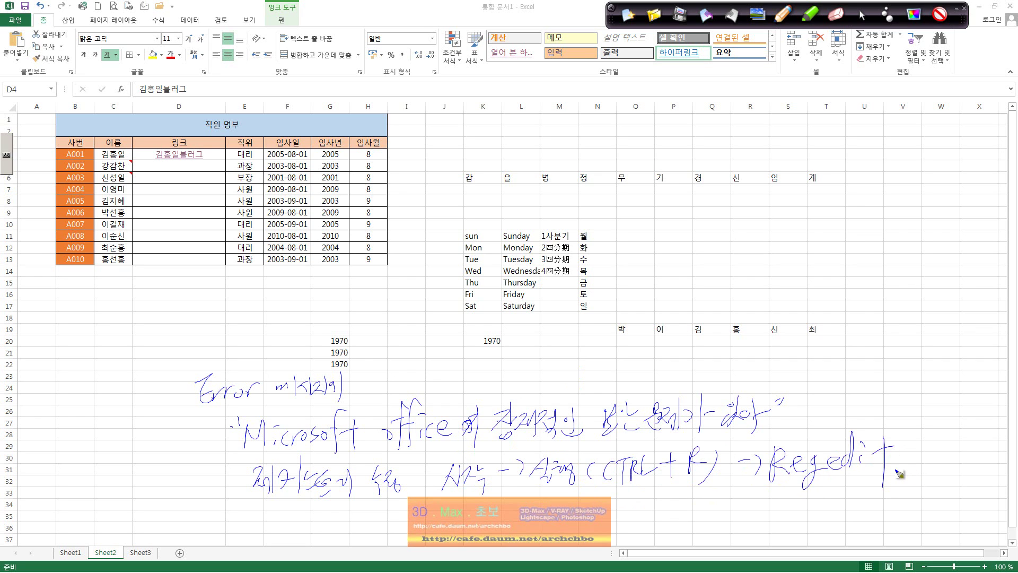
# Step: Put away the pen, launch Registry Editor by searching for regedit, and reposition its window over the worksheet
pyautogui.click(861, 16)
pyautogui.click(16, 541)
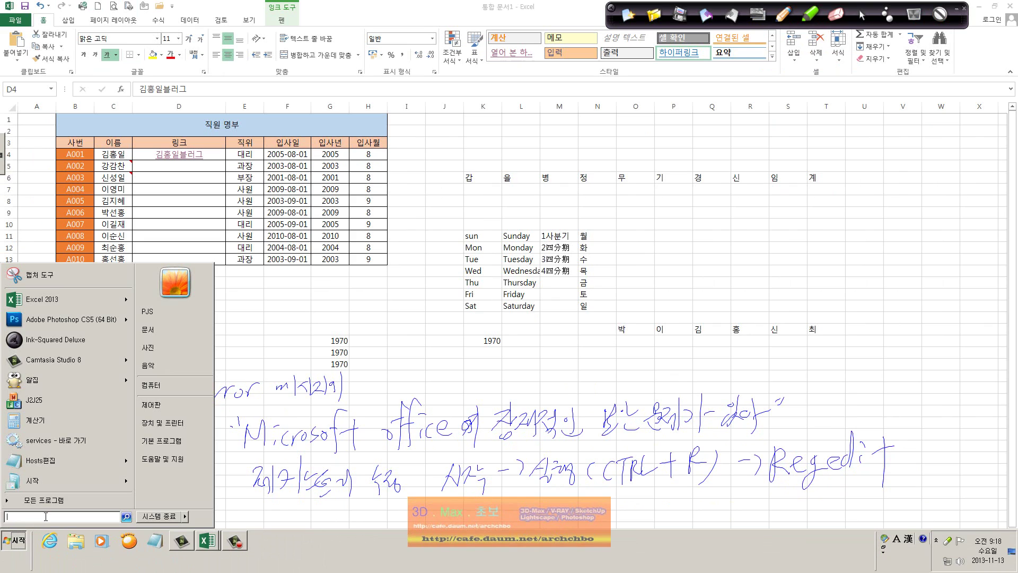
pyautogui.write('reg')
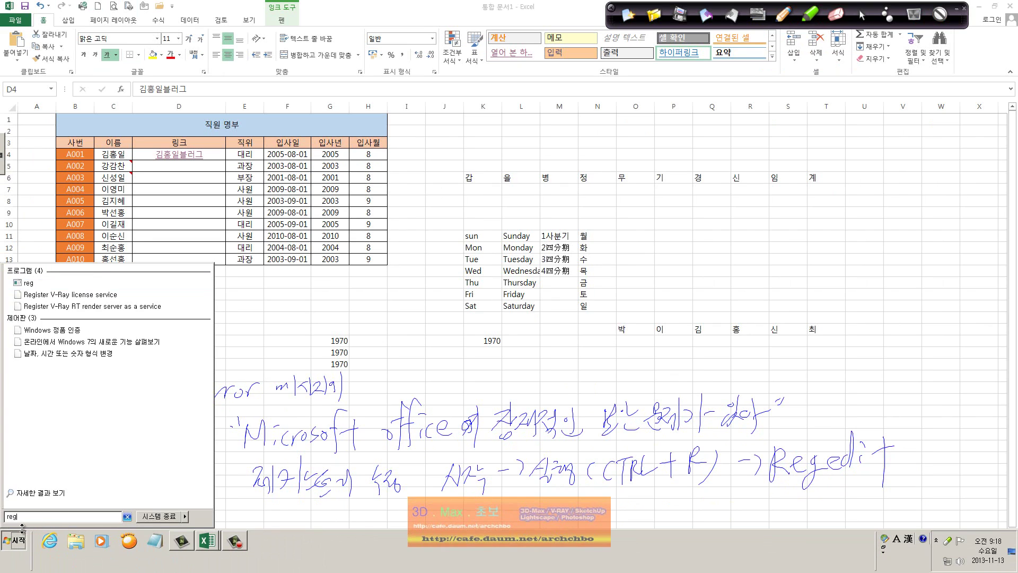
pyautogui.write('edit')
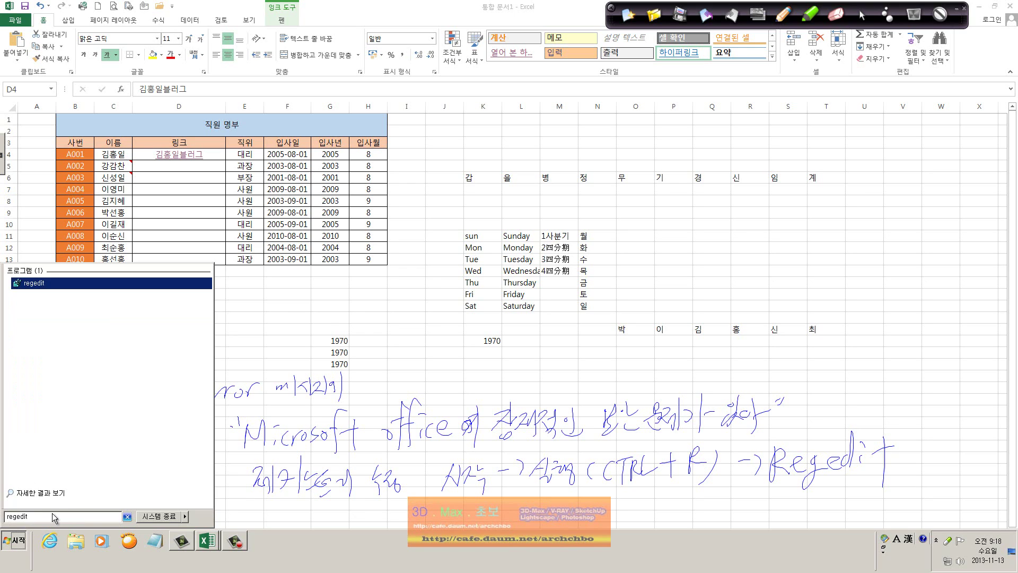
pyautogui.write("'")
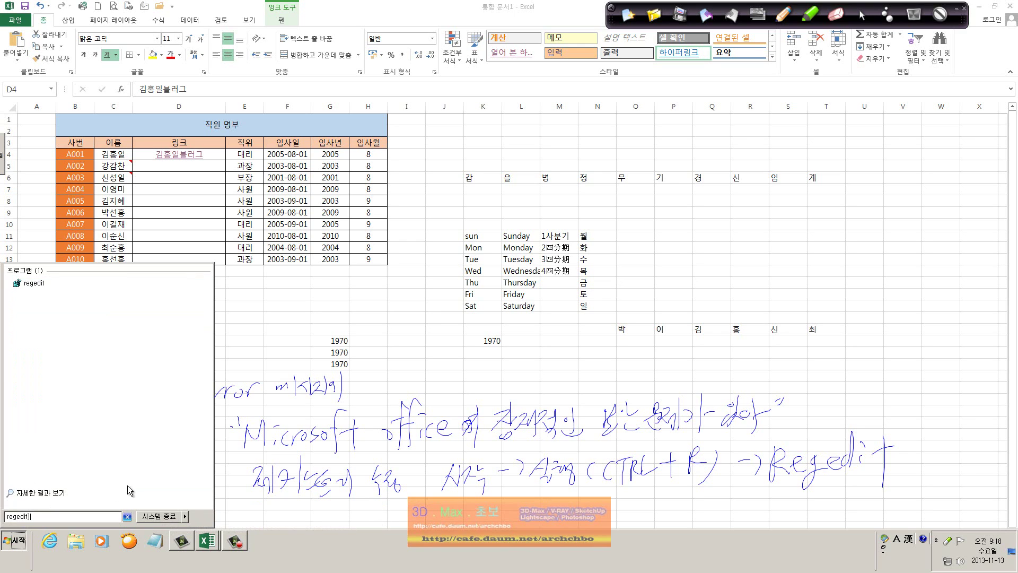
pyautogui.press('BackSpace')
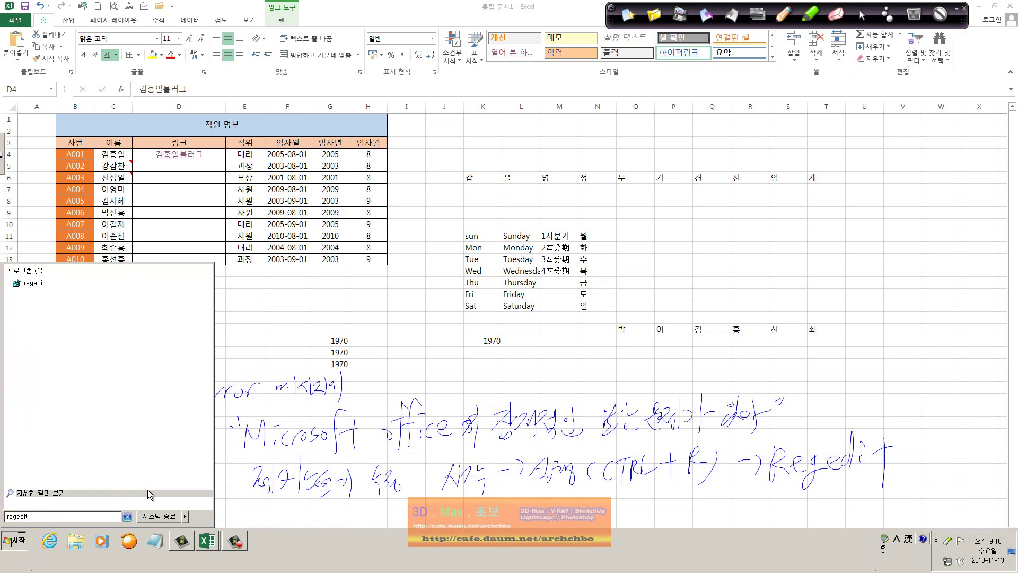
pyautogui.click(39, 286)
pyautogui.moveTo(378, 111); pyautogui.dragTo(341, 27)
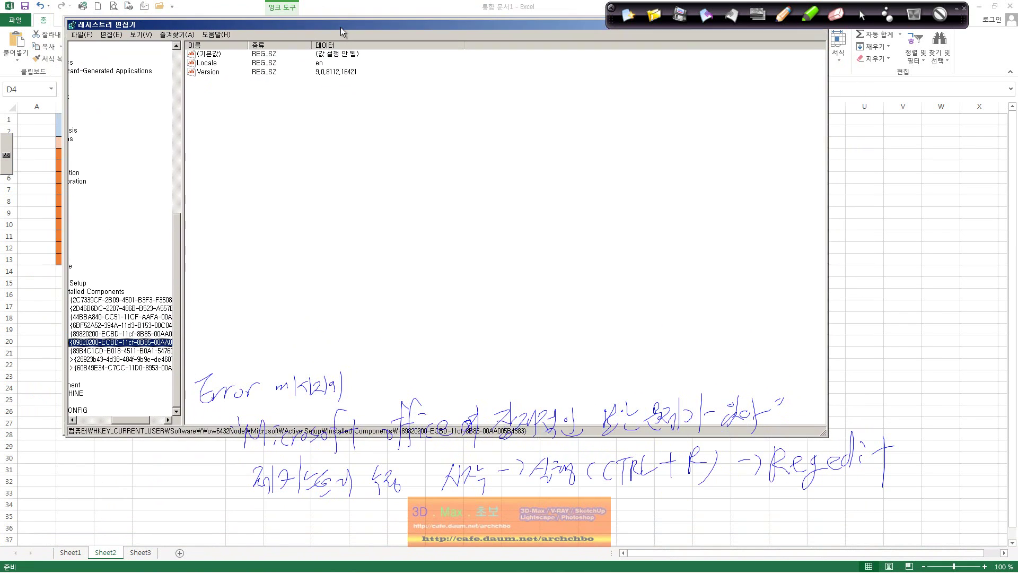
# Step: Return to the top of the registry tree and show the HKEY_CURRENT_USER branch expanded
pyautogui.moveTo(129, 426); pyautogui.dragTo(87, 426)
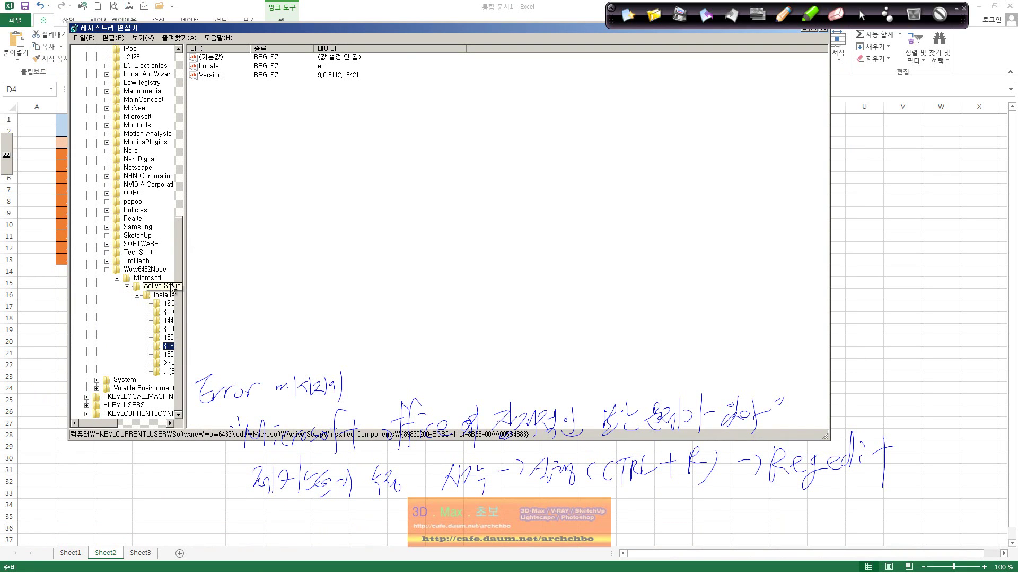
pyautogui.scroll(15, 199, 111)
pyautogui.click(96, 158)
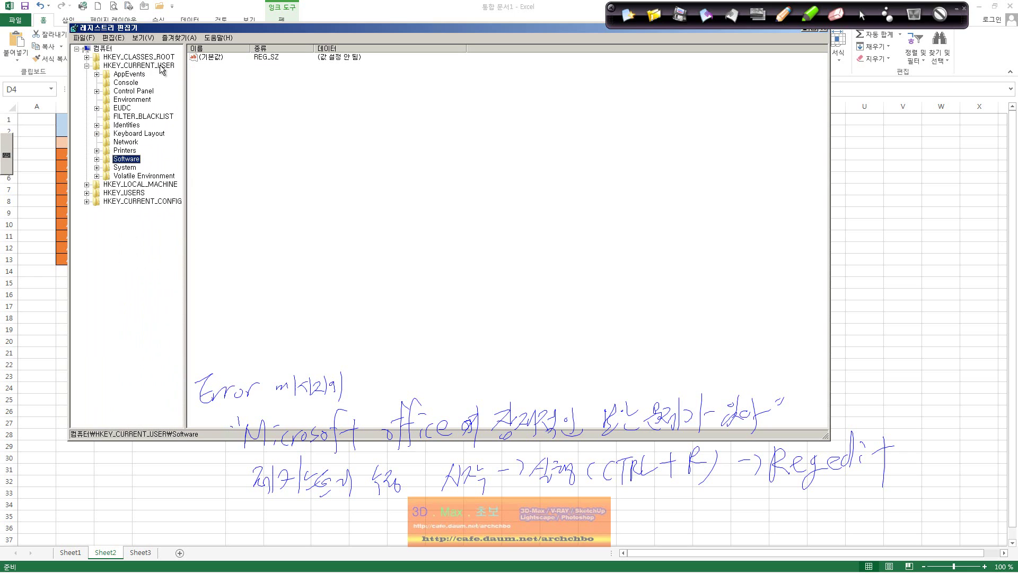
pyautogui.click(93, 67)
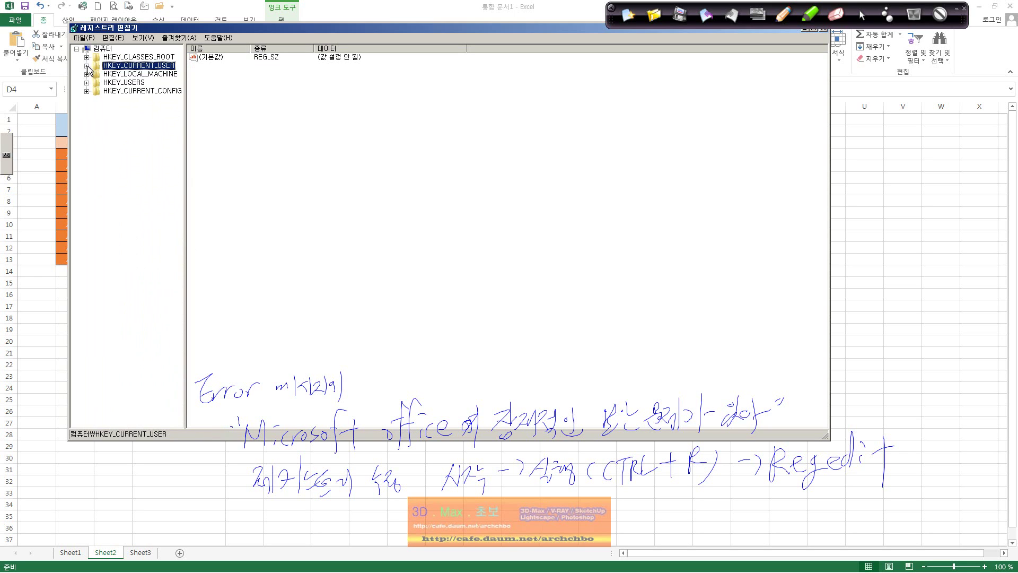
pyautogui.click(93, 67)
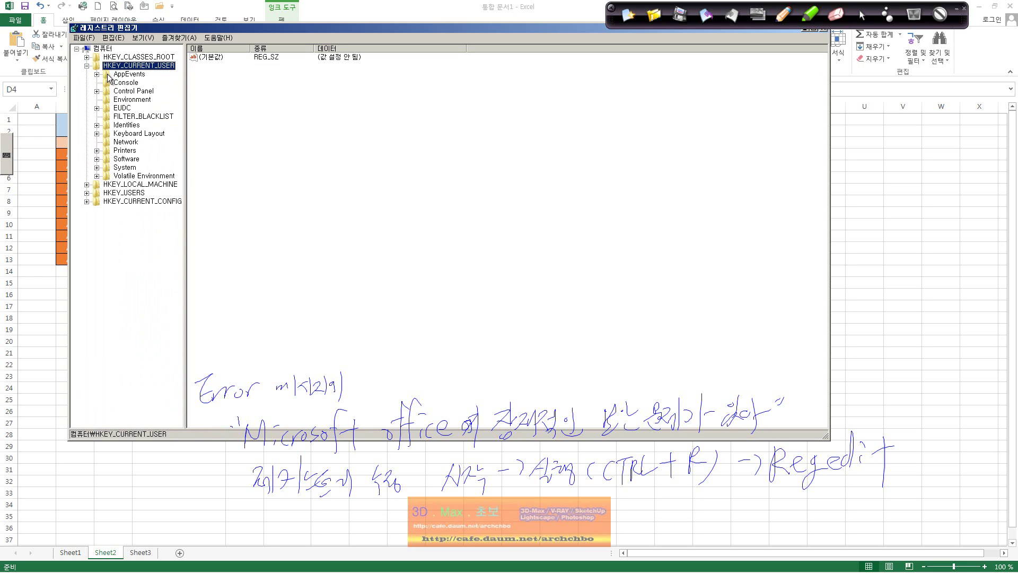
# Step: Expand the Software key under HKEY_CURRENT_USER and its Microsoft subkey
pyautogui.click(127, 159)
pyautogui.click(97, 159)
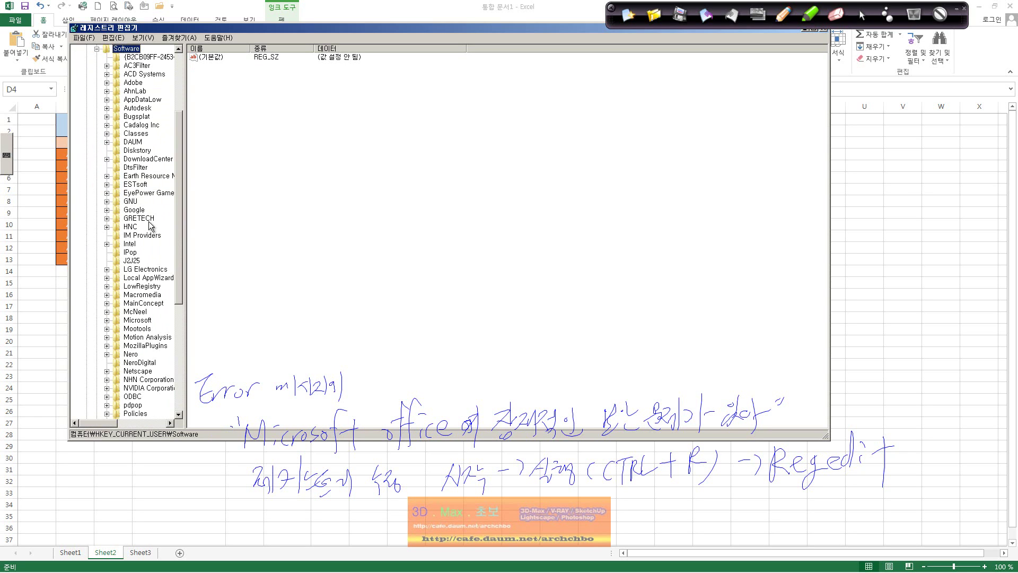
pyautogui.scroll(-4, 150, 277)
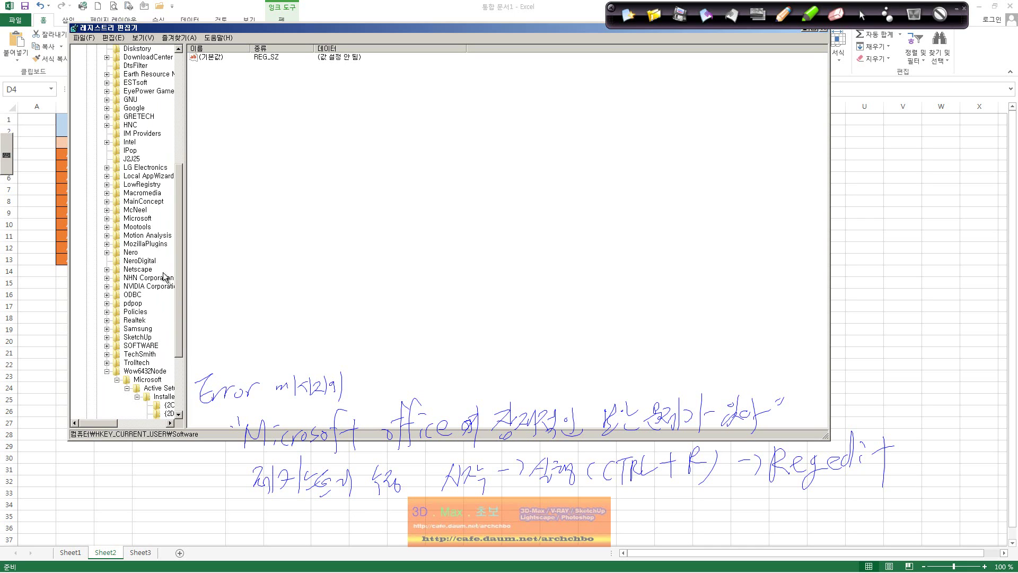
pyautogui.click(147, 221)
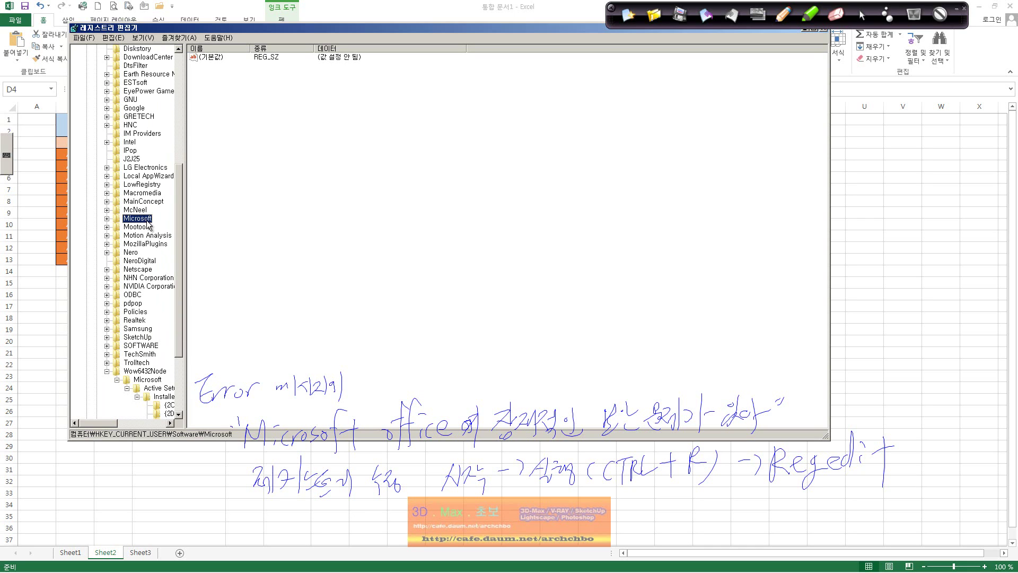
pyautogui.click(106, 218)
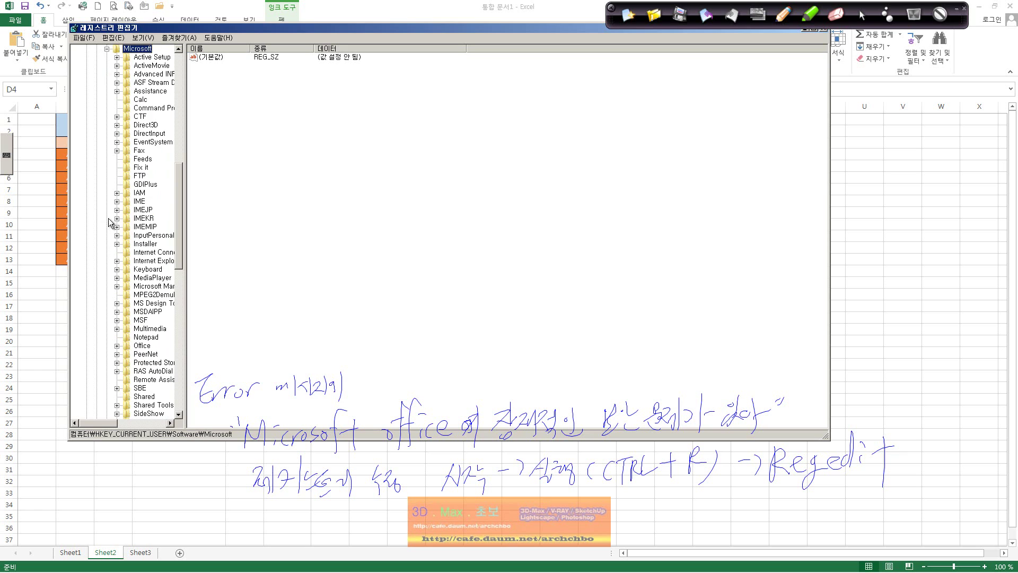
# Step: Widen the registry tree, expand the Office key under Microsoft, and select its 15.0 subkey
pyautogui.scroll(-5, 169, 212)
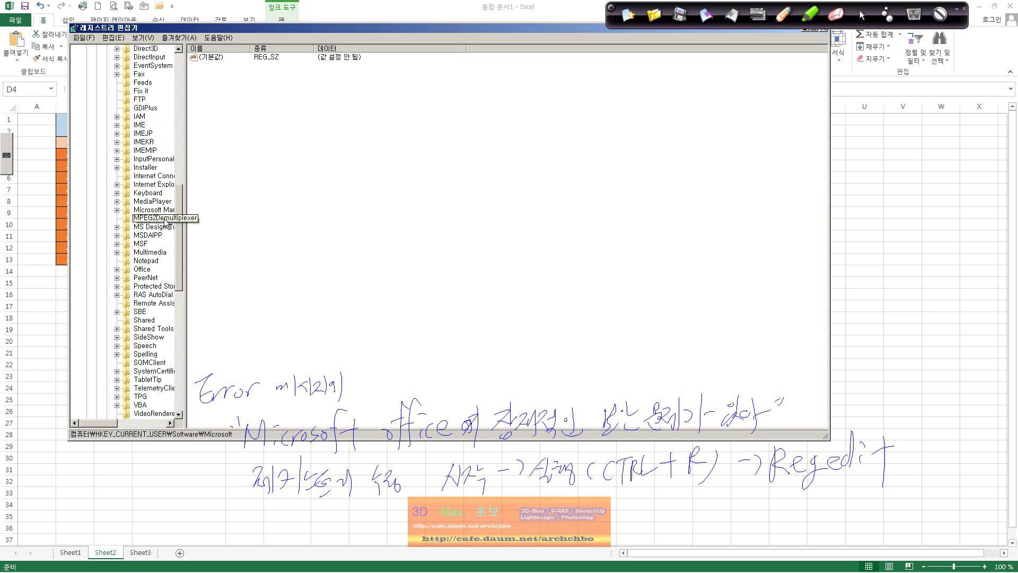
pyautogui.scroll(-3, 168, 236)
pyautogui.scroll(5, 169, 238)
pyautogui.moveTo(186, 214); pyautogui.dragTo(271, 216)
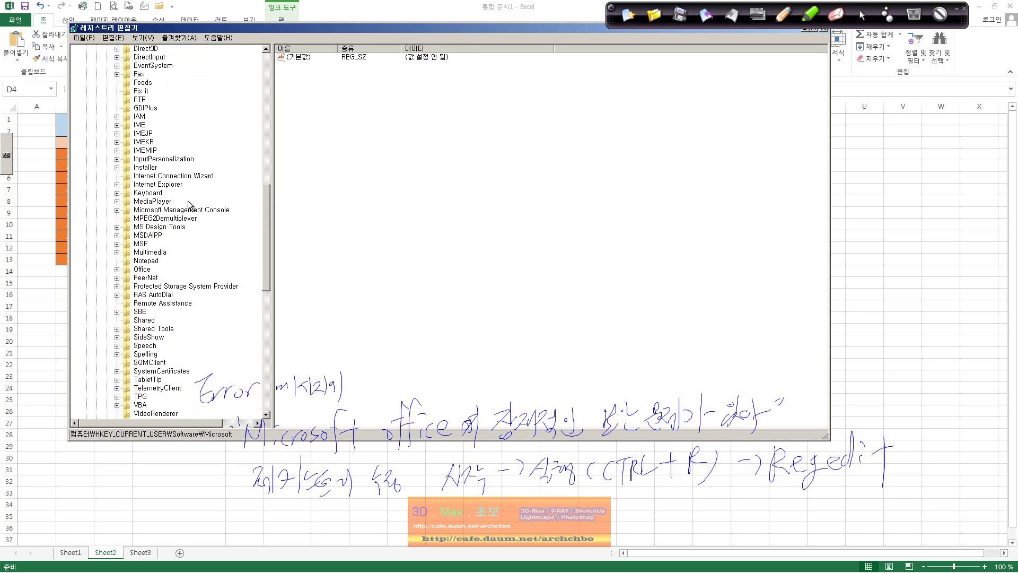
pyautogui.click(139, 269)
pyautogui.click(117, 269)
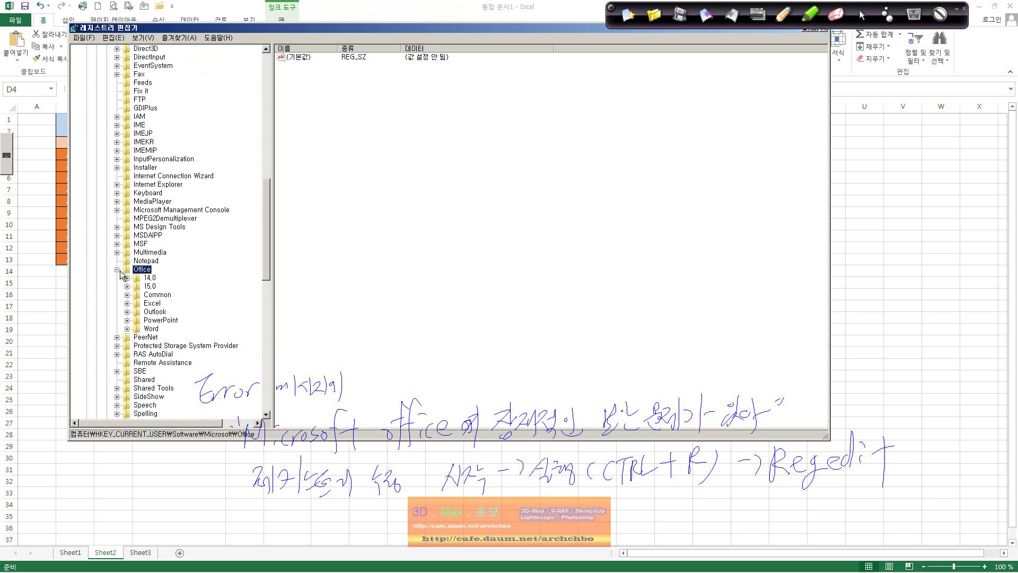
pyautogui.click(150, 278)
pyautogui.click(150, 286)
# Step: Handwrite the Office version note 2007 → 12.0 over the registry values, and write 12.0 beside the version subkeys
pyautogui.click(780, 16)
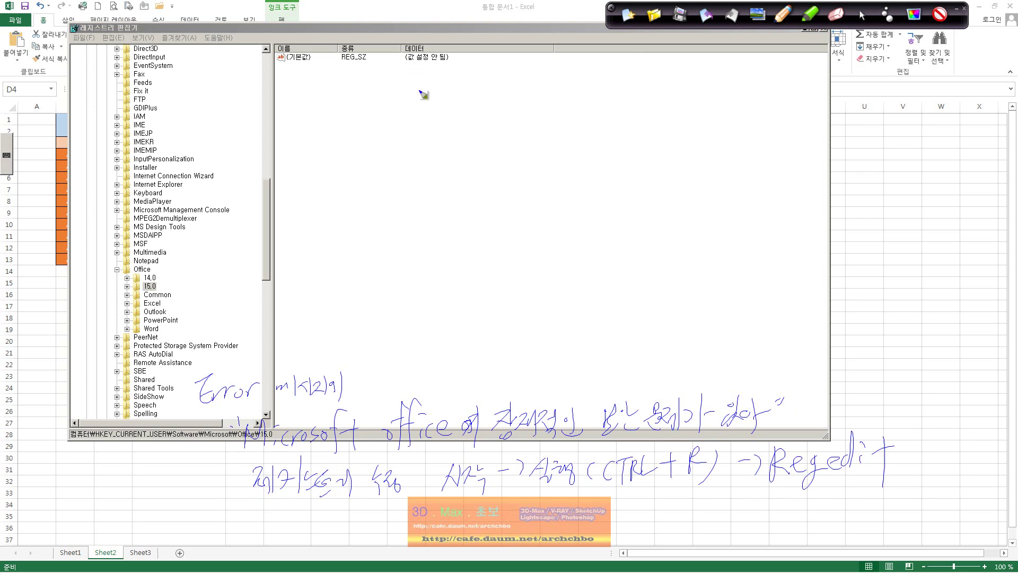
pyautogui.moveTo(378, 132)
pyautogui.mouseDown()
pyautogui.moveTo(372, 146)
pyautogui.moveTo(394, 151)
pyautogui.moveTo(414, 139)
pyautogui.moveTo(422, 151)
pyautogui.moveTo(446, 132)
pyautogui.moveTo(454, 153)
pyautogui.moveTo(469, 139)
pyautogui.moveTo(497, 156)
pyautogui.moveTo(550, 133)
pyautogui.moveTo(615, 135)
pyautogui.moveTo(608, 142)
pyautogui.moveTo(633, 125)
pyautogui.moveTo(628, 141)
pyautogui.mouseUp()
pyautogui.moveTo(631, 130)
pyautogui.mouseDown()
pyautogui.moveTo(648, 139)
pyautogui.moveTo(668, 129)
pyautogui.mouseUp()
pyautogui.click(655, 136)
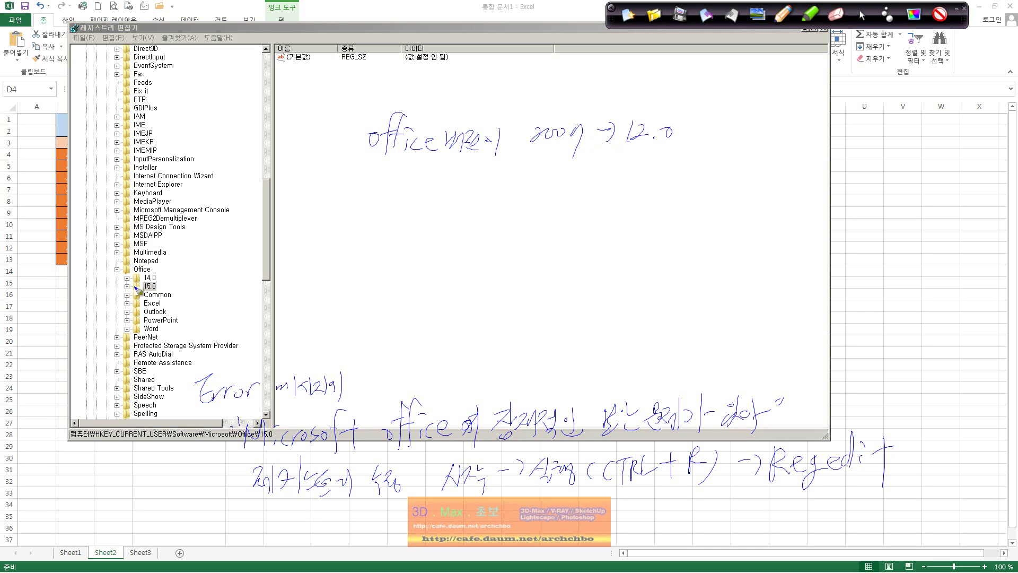
pyautogui.moveTo(168, 273); pyautogui.dragTo(167, 281)
pyautogui.moveTo(173, 273); pyautogui.dragTo(201, 269)
pyautogui.click(190, 280)
# Step: Add the handwritten version lines 2010 → 14 and 2013 → 15, and circle the 2013 line
pyautogui.moveTo(531, 169); pyautogui.dragTo(546, 175)
pyautogui.moveTo(558, 168)
pyautogui.mouseDown()
pyautogui.moveTo(563, 180)
pyautogui.moveTo(607, 169)
pyautogui.mouseUp()
pyautogui.moveTo(610, 162)
pyautogui.mouseDown()
pyautogui.moveTo(608, 179)
pyautogui.moveTo(663, 165)
pyautogui.mouseUp()
pyautogui.moveTo(659, 154); pyautogui.dragTo(643, 197)
pyautogui.moveTo(534, 204); pyautogui.dragTo(547, 215)
pyautogui.moveTo(555, 203); pyautogui.dragTo(568, 217)
pyautogui.moveTo(572, 197)
pyautogui.mouseDown()
pyautogui.moveTo(575, 215)
pyautogui.moveTo(606, 207)
pyautogui.moveTo(614, 216)
pyautogui.mouseUp()
pyautogui.moveTo(632, 197)
pyautogui.mouseDown()
pyautogui.moveTo(646, 216)
pyautogui.moveTo(541, 194)
pyautogui.moveTo(667, 236)
pyautogui.mouseUp()
pyautogui.moveTo(684, 234); pyautogui.dragTo(695, 232)
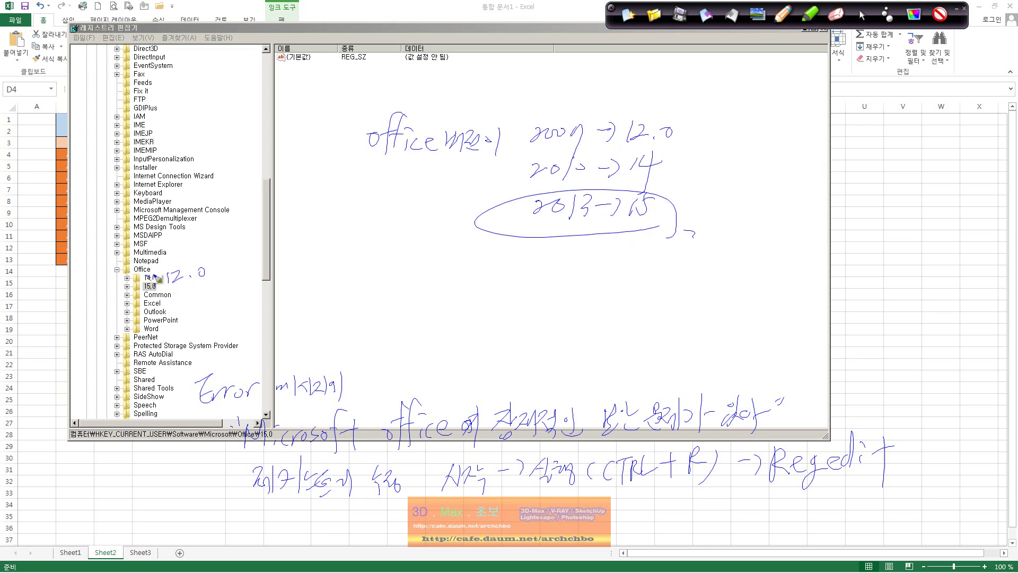
# Step: Circle the 14.0 key, label it by hand as the 2010 version, and erase all handwritten notes
pyautogui.moveTo(154, 276); pyautogui.dragTo(219, 247)
pyautogui.moveTo(225, 244); pyautogui.dragTo(230, 242)
pyautogui.moveTo(158, 273); pyautogui.dragTo(154, 272)
pyautogui.moveTo(227, 242); pyautogui.dragTo(331, 227)
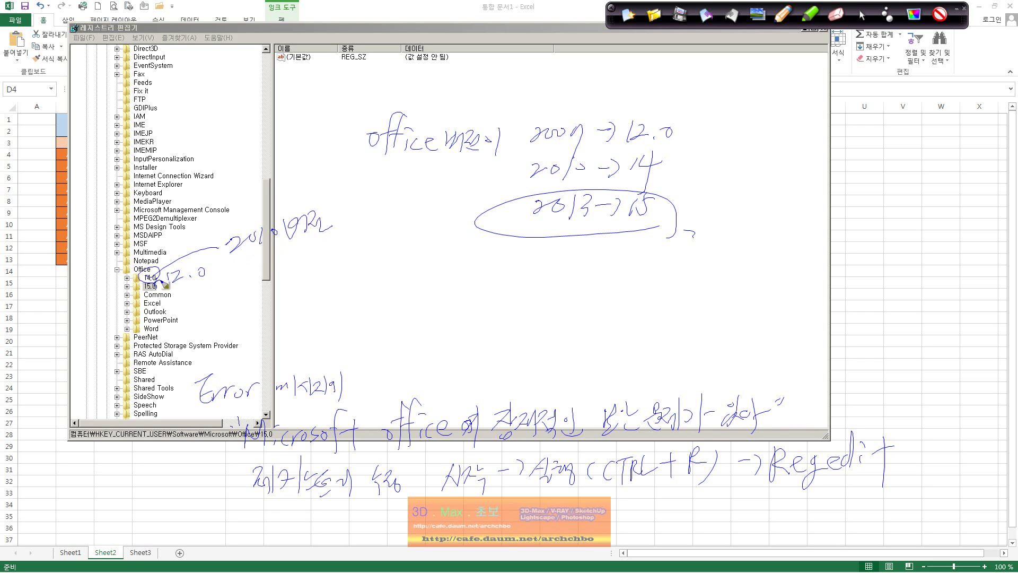
pyautogui.moveTo(306, 252)
pyautogui.mouseDown()
pyautogui.moveTo(318, 250)
pyautogui.moveTo(325, 268)
pyautogui.moveTo(354, 264)
pyautogui.moveTo(339, 220)
pyautogui.mouseUp()
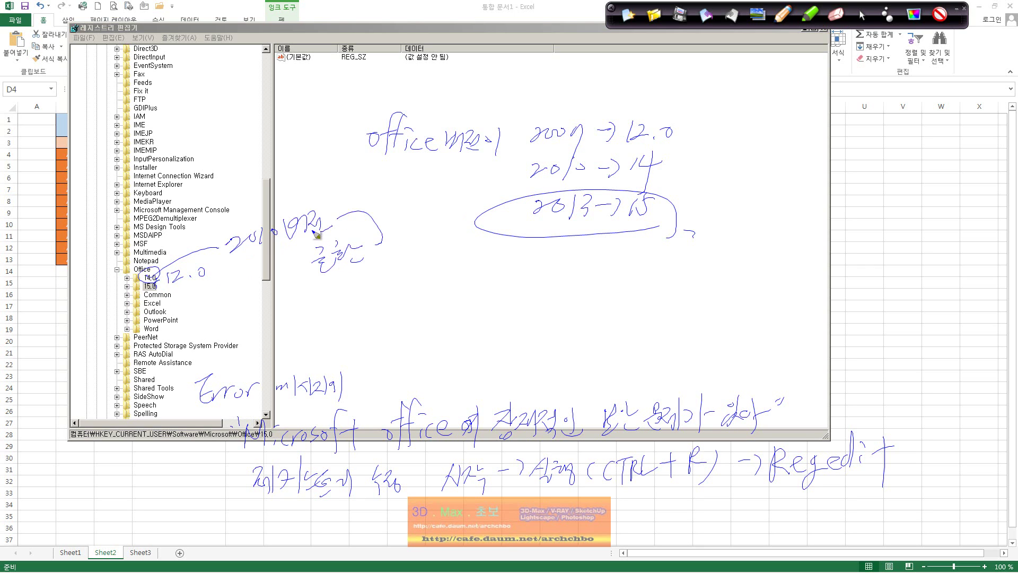
pyautogui.click(628, 21)
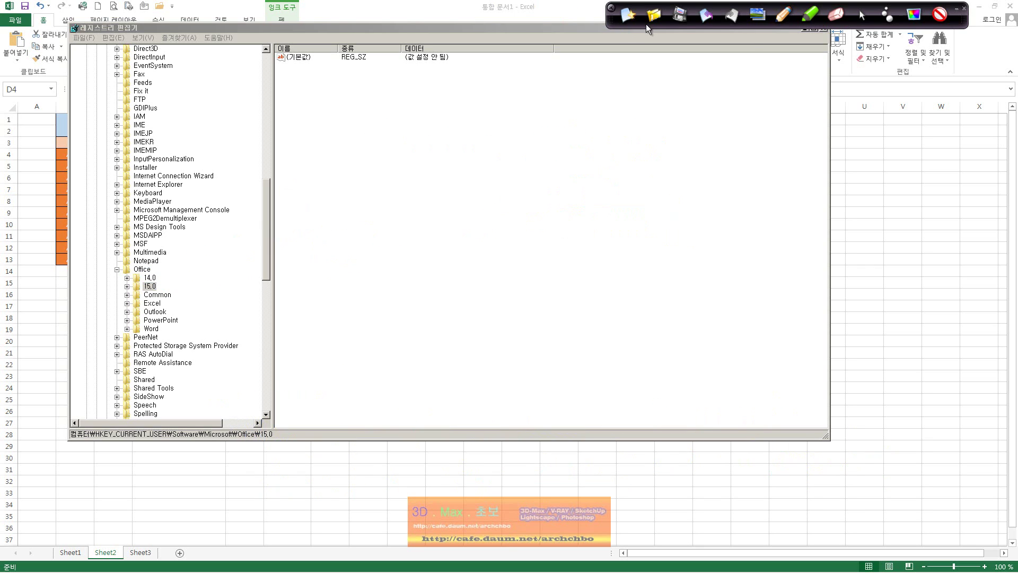
pyautogui.click(862, 18)
# Step: Expand the Office 15.0 key, look through the subkeys of Common, and leave Common selected and collapsed
pyautogui.click(150, 287)
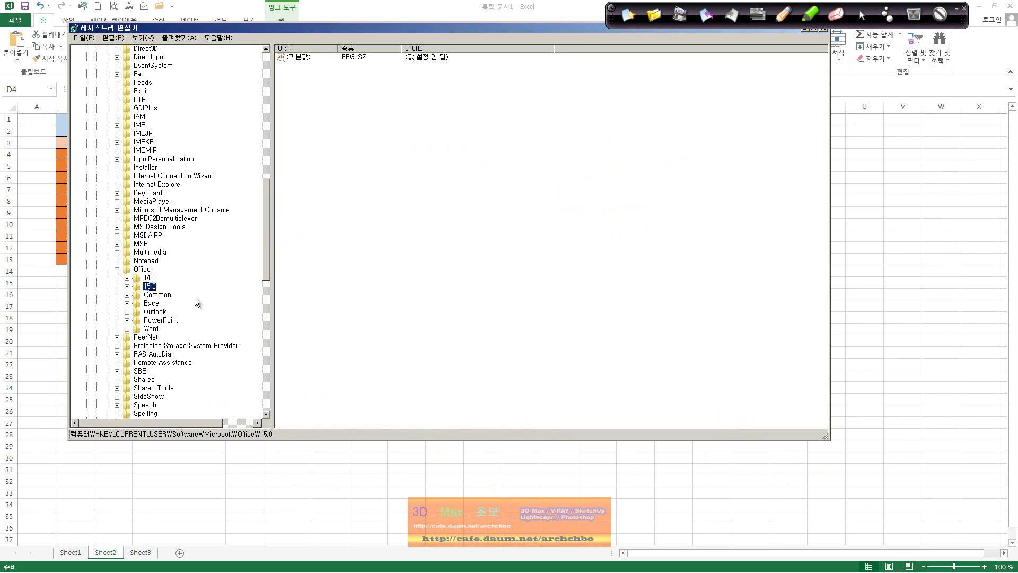
pyautogui.click(127, 286)
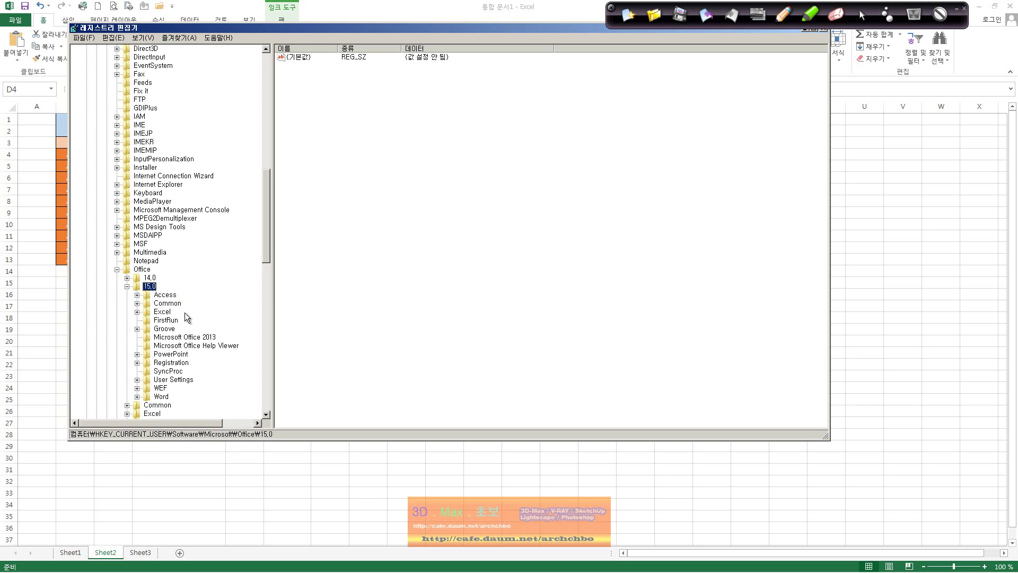
pyautogui.click(169, 303)
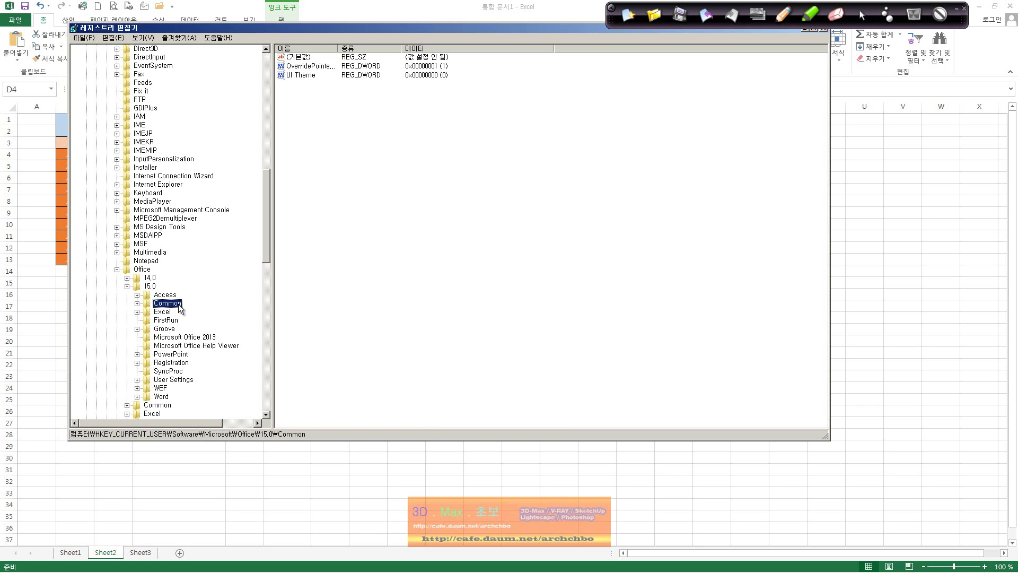
pyautogui.doubleClick(179, 305)
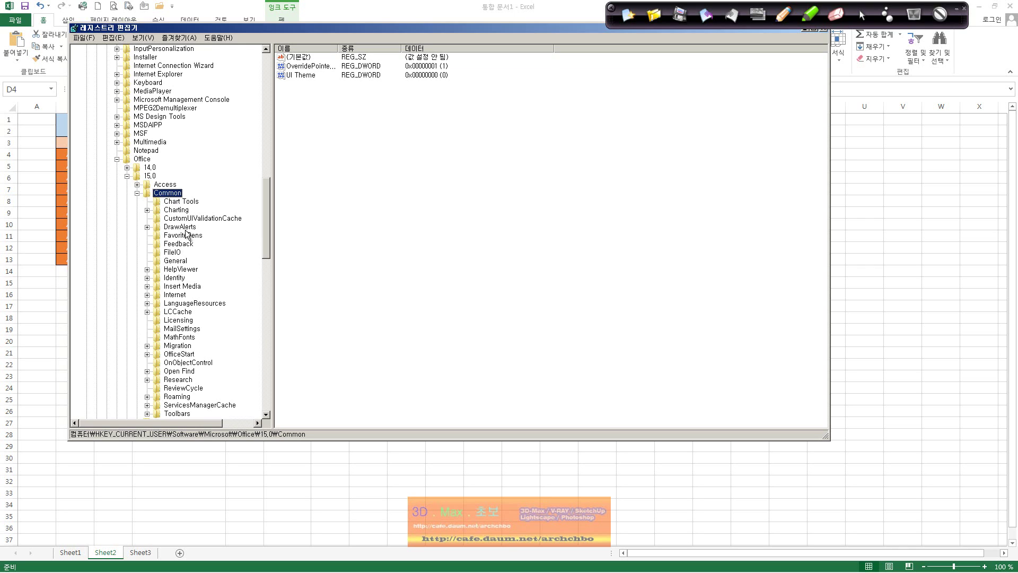
pyautogui.scroll(-1, 185, 266)
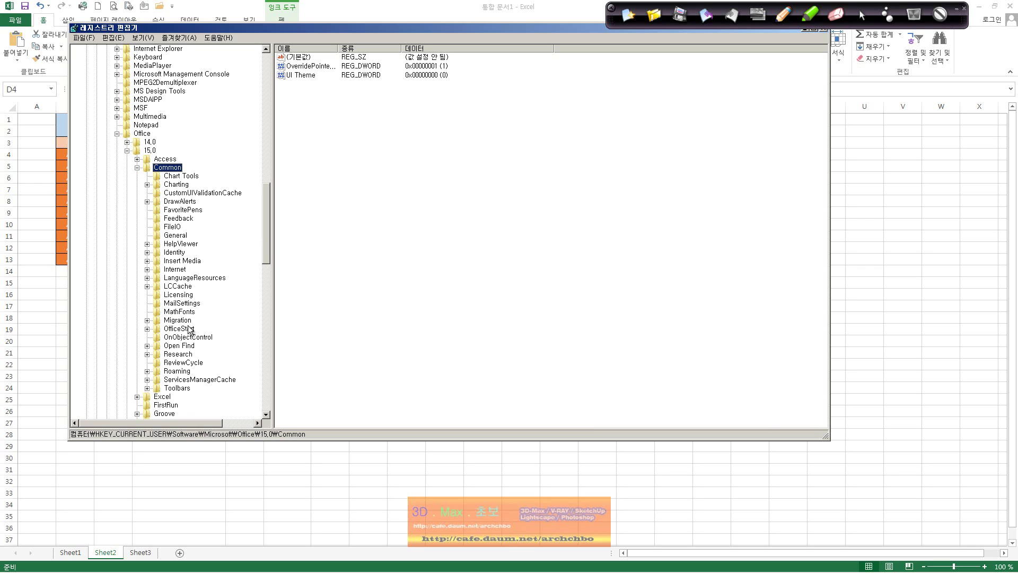
pyautogui.doubleClick(174, 170)
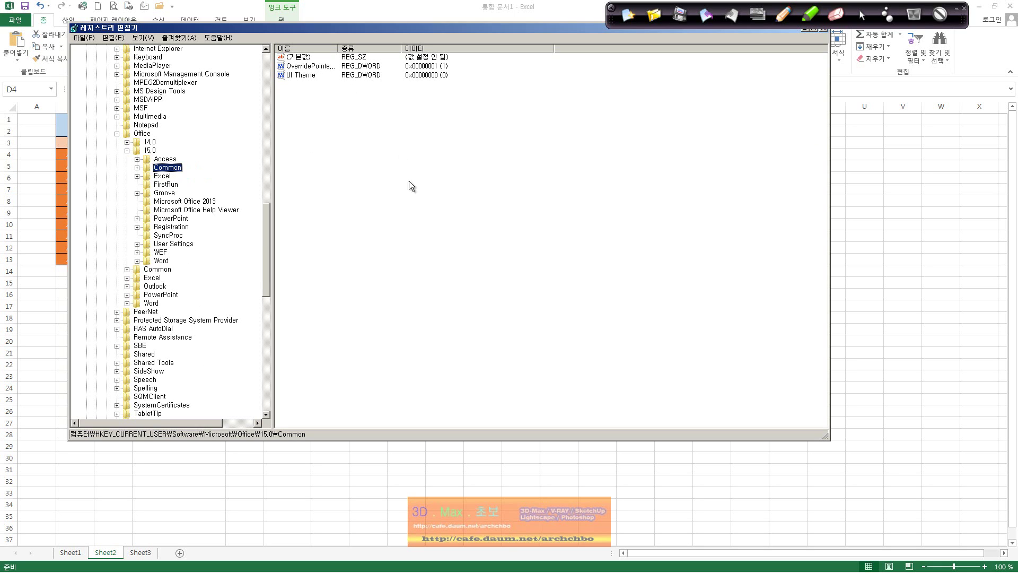
# Step: Create a new DWORD (32-bit) value in the Common key of Office 15.0
pyautogui.rightClick(342, 139)
pyautogui.moveTo(359, 145)
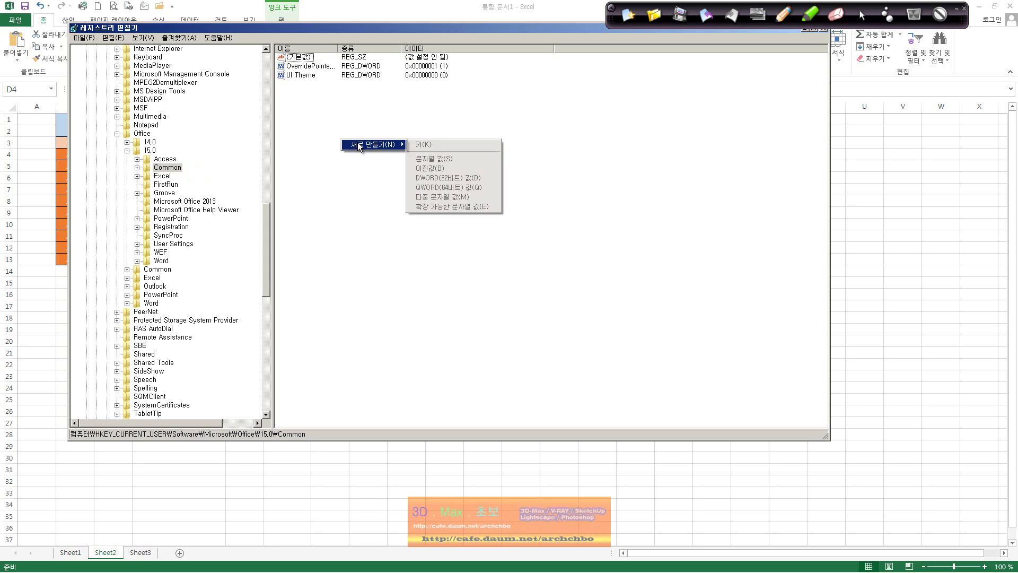
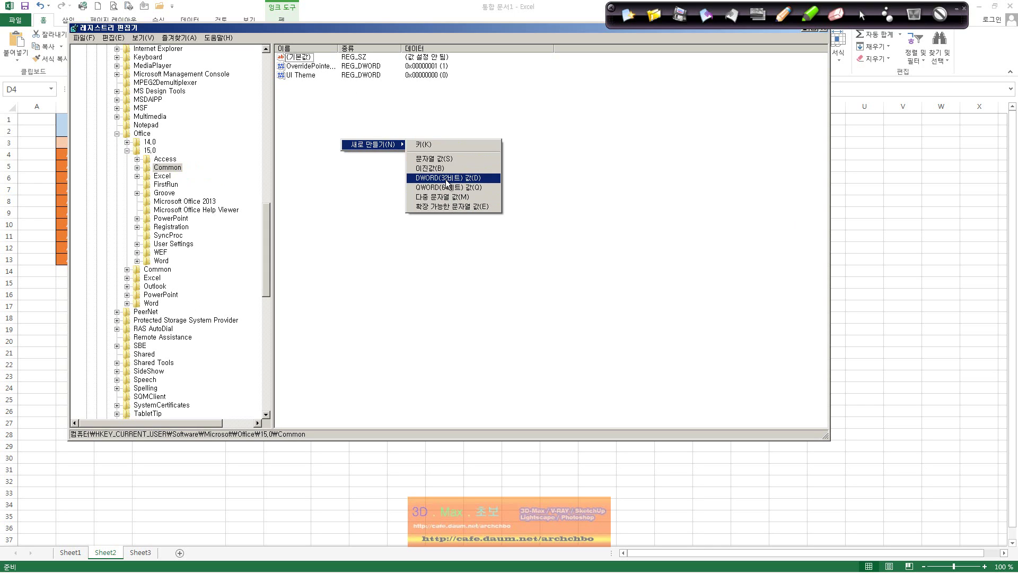
pyautogui.click(445, 184)
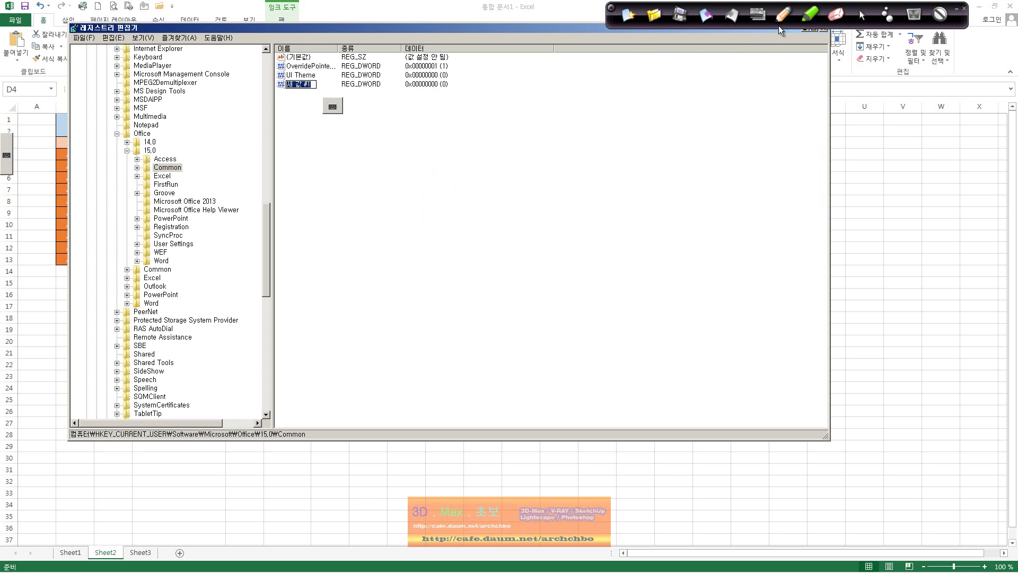
# Step: Mark the new value's name by hand with the label 이름 and handwrite DisableHyperlinkWarning in the empty area beside it
pyautogui.click(729, 24)
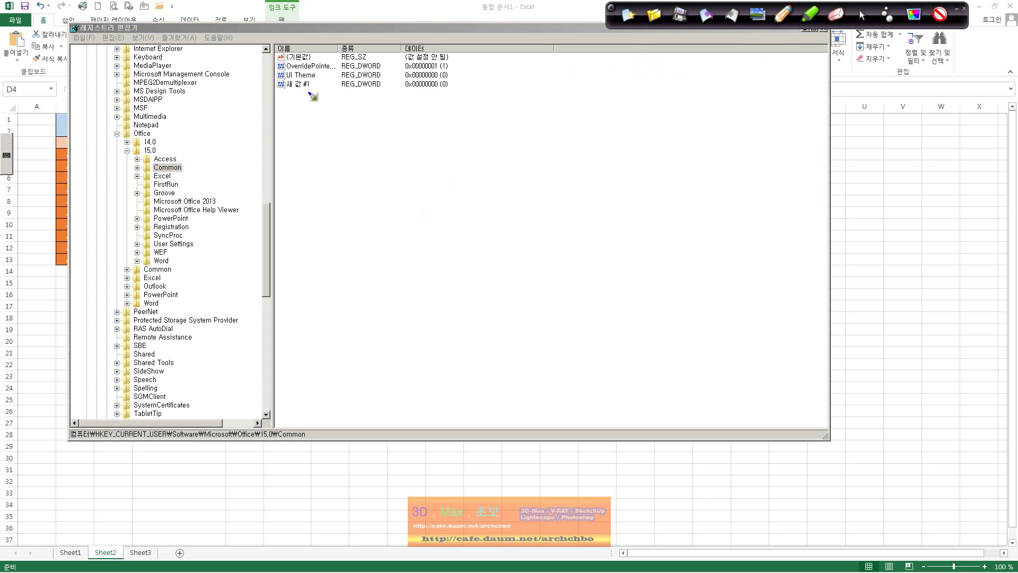
pyautogui.moveTo(286, 88)
pyautogui.mouseDown()
pyautogui.moveTo(307, 102)
pyautogui.moveTo(304, 161)
pyautogui.mouseUp()
pyautogui.moveTo(315, 146); pyautogui.dragTo(316, 171)
pyautogui.moveTo(324, 150); pyautogui.dragTo(339, 154)
pyautogui.moveTo(329, 169); pyautogui.dragTo(334, 174)
pyautogui.moveTo(401, 159)
pyautogui.mouseDown()
pyautogui.moveTo(401, 186)
pyautogui.moveTo(461, 178)
pyautogui.moveTo(451, 185)
pyautogui.mouseUp()
pyautogui.moveTo(385, 184); pyautogui.dragTo(440, 179)
pyautogui.moveTo(392, 234)
pyautogui.mouseDown()
pyautogui.moveTo(399, 208)
pyautogui.moveTo(440, 227)
pyautogui.moveTo(460, 205)
pyautogui.moveTo(481, 223)
pyautogui.mouseUp()
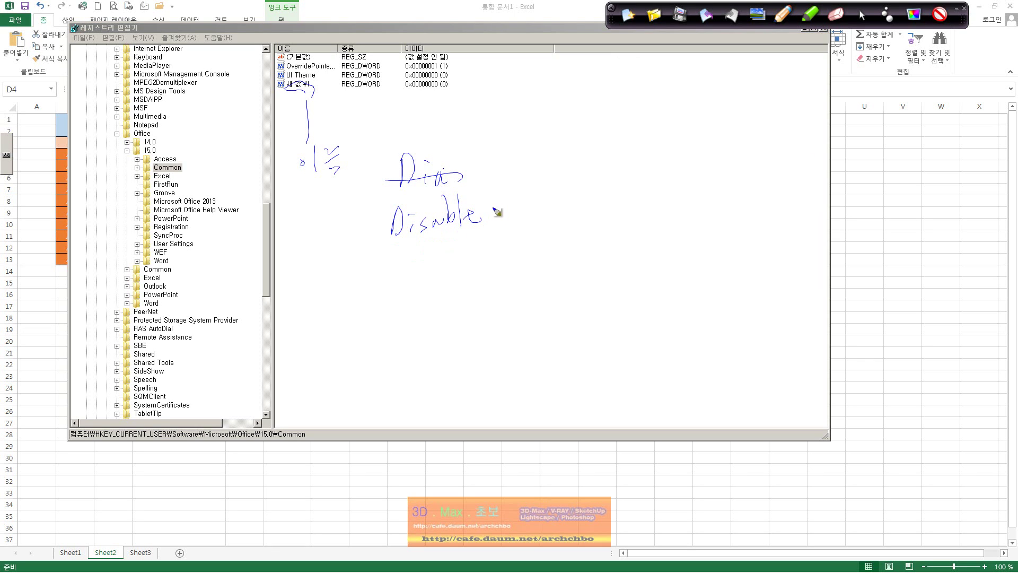
pyautogui.moveTo(487, 190)
pyautogui.mouseDown()
pyautogui.moveTo(498, 238)
pyautogui.moveTo(511, 220)
pyautogui.moveTo(562, 209)
pyautogui.mouseUp()
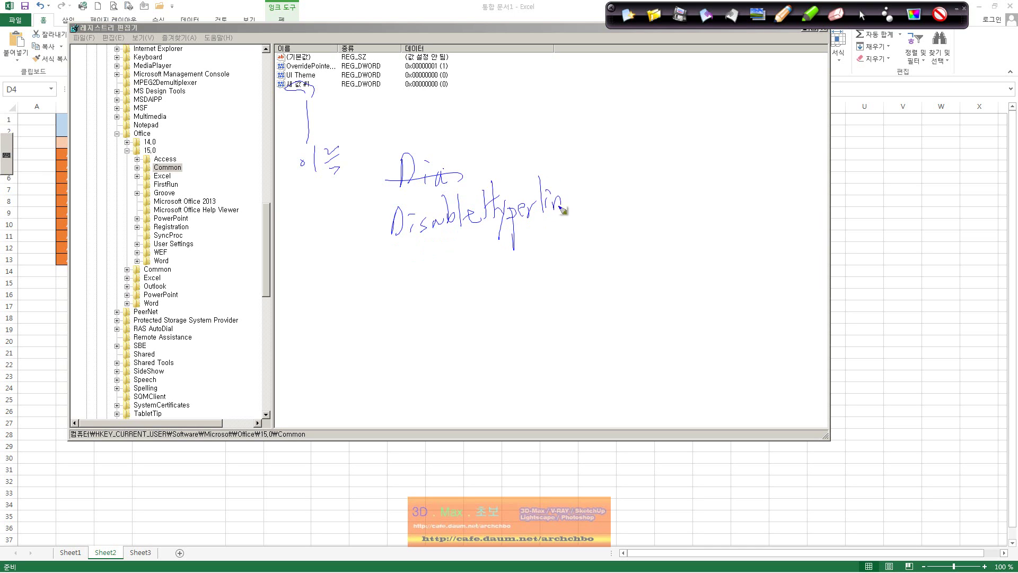
pyautogui.moveTo(565, 170); pyautogui.dragTo(569, 210)
pyautogui.moveTo(579, 185)
pyautogui.mouseDown()
pyautogui.moveTo(586, 208)
pyautogui.moveTo(681, 183)
pyautogui.moveTo(695, 194)
pyautogui.mouseUp()
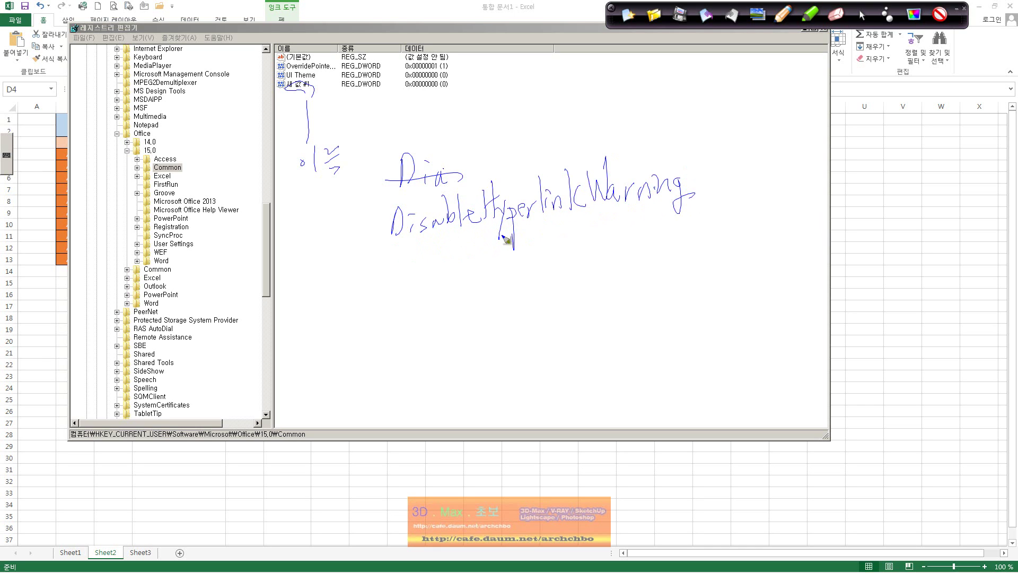
# Step: Underline the words Disable, Hyperlink and Warning in the handwritten name and add a short handwritten mark beneath them
pyautogui.moveTo(503, 239); pyautogui.dragTo(580, 218)
pyautogui.moveTo(401, 248); pyautogui.dragTo(480, 229)
pyautogui.moveTo(631, 215); pyautogui.dragTo(661, 210)
pyautogui.moveTo(555, 263); pyautogui.dragTo(620, 264)
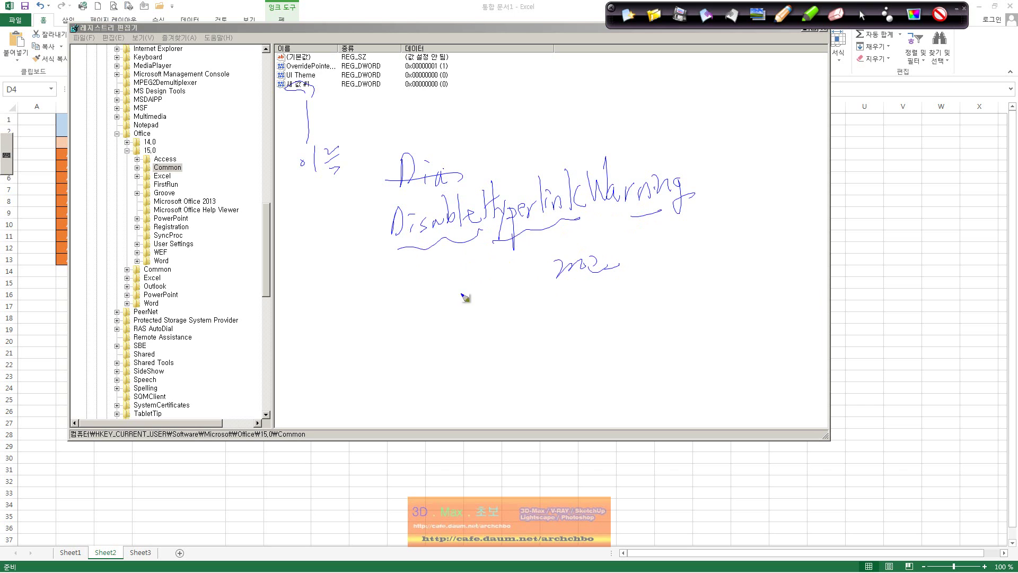
# Step: Handwrite DisableHyperlinkWarning again in larger letters below the first version and leave pen mode
pyautogui.moveTo(365, 303); pyautogui.dragTo(362, 352)
pyautogui.moveTo(367, 301); pyautogui.dragTo(369, 358)
pyautogui.moveTo(386, 348)
pyautogui.mouseDown()
pyautogui.moveTo(391, 339)
pyautogui.moveTo(398, 356)
pyautogui.moveTo(421, 356)
pyautogui.mouseUp()
pyautogui.moveTo(430, 306); pyautogui.dragTo(432, 355)
pyautogui.moveTo(438, 308)
pyautogui.mouseDown()
pyautogui.moveTo(437, 356)
pyautogui.moveTo(457, 352)
pyautogui.mouseUp()
pyautogui.moveTo(475, 300)
pyautogui.mouseDown()
pyautogui.moveTo(481, 348)
pyautogui.moveTo(467, 379)
pyautogui.mouseUp()
pyautogui.moveTo(489, 345)
pyautogui.mouseDown()
pyautogui.moveTo(489, 391)
pyautogui.moveTo(508, 343)
pyautogui.moveTo(519, 354)
pyautogui.mouseUp()
pyautogui.moveTo(523, 345); pyautogui.dragTo(530, 339)
pyautogui.moveTo(540, 297); pyautogui.dragTo(537, 354)
pyautogui.moveTo(546, 334)
pyautogui.mouseDown()
pyautogui.moveTo(546, 353)
pyautogui.moveTo(570, 352)
pyautogui.mouseUp()
pyautogui.moveTo(577, 304); pyautogui.dragTo(576, 353)
pyautogui.moveTo(578, 339); pyautogui.dragTo(591, 345)
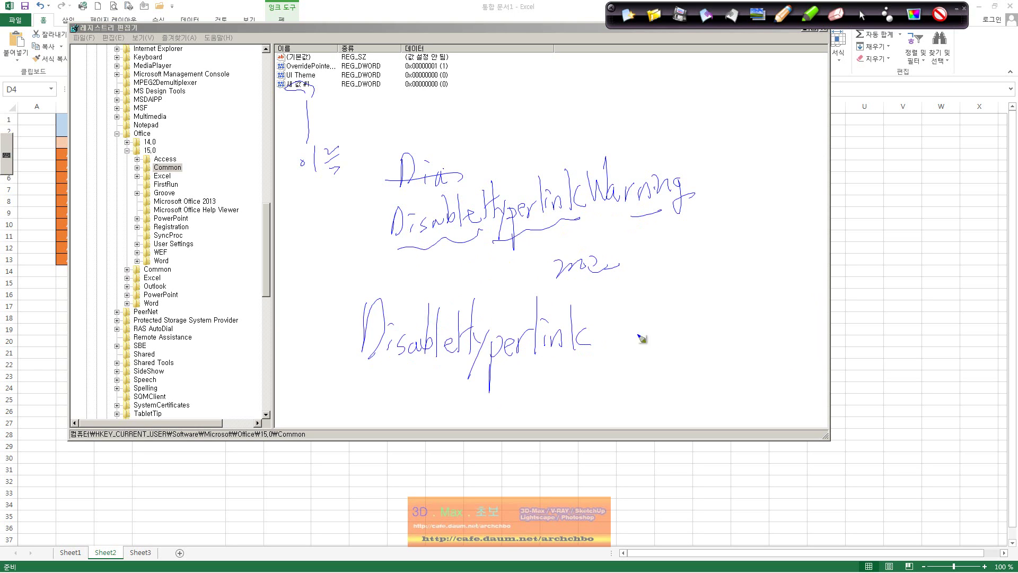
pyautogui.moveTo(600, 305)
pyautogui.mouseDown()
pyautogui.moveTo(640, 338)
pyautogui.moveTo(660, 324)
pyautogui.moveTo(676, 345)
pyautogui.moveTo(709, 327)
pyautogui.moveTo(705, 342)
pyautogui.mouseUp()
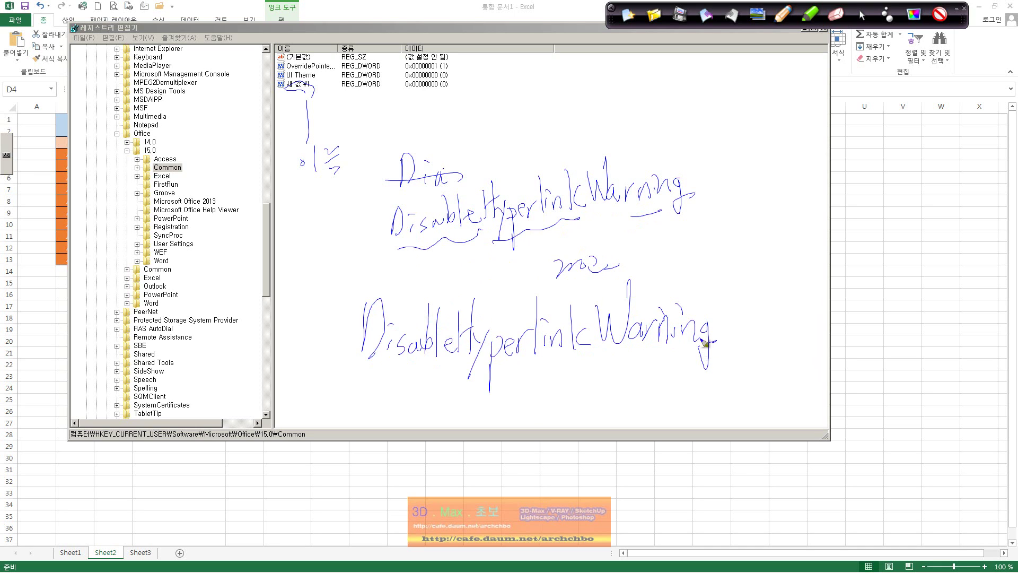
pyautogui.click(862, 16)
pyautogui.doubleClick(300, 85)
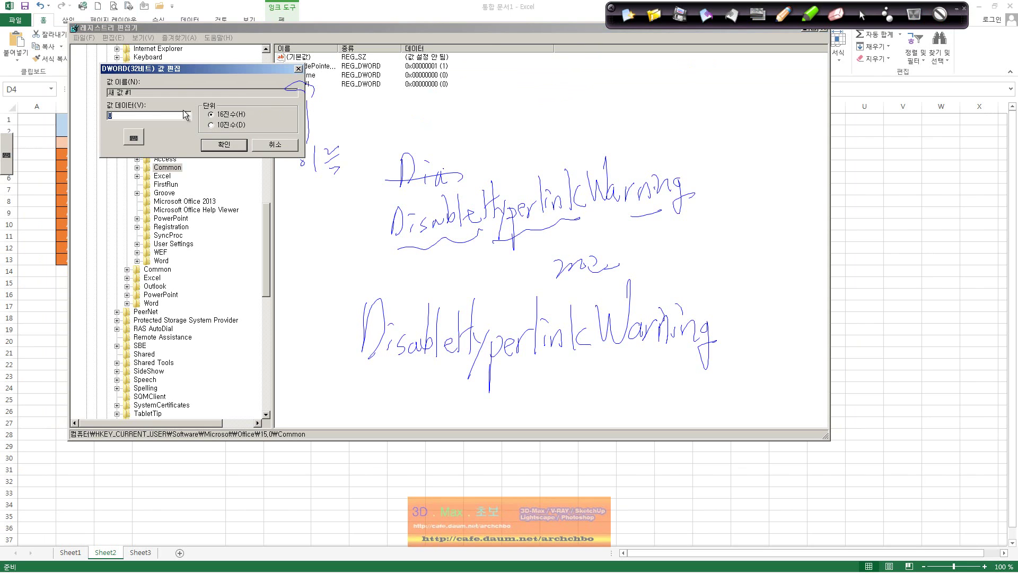
pyautogui.moveTo(169, 70); pyautogui.dragTo(190, 136)
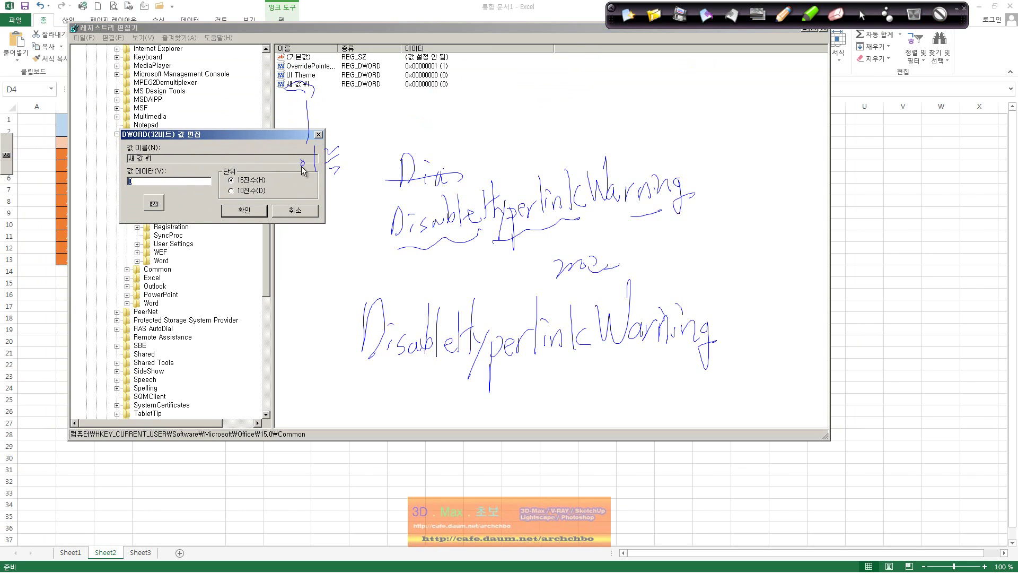
pyautogui.click(301, 211)
# Step: Rename the new DWORD value in the Common key to DisableHyperlinkWarning
pyautogui.rightClick(304, 86)
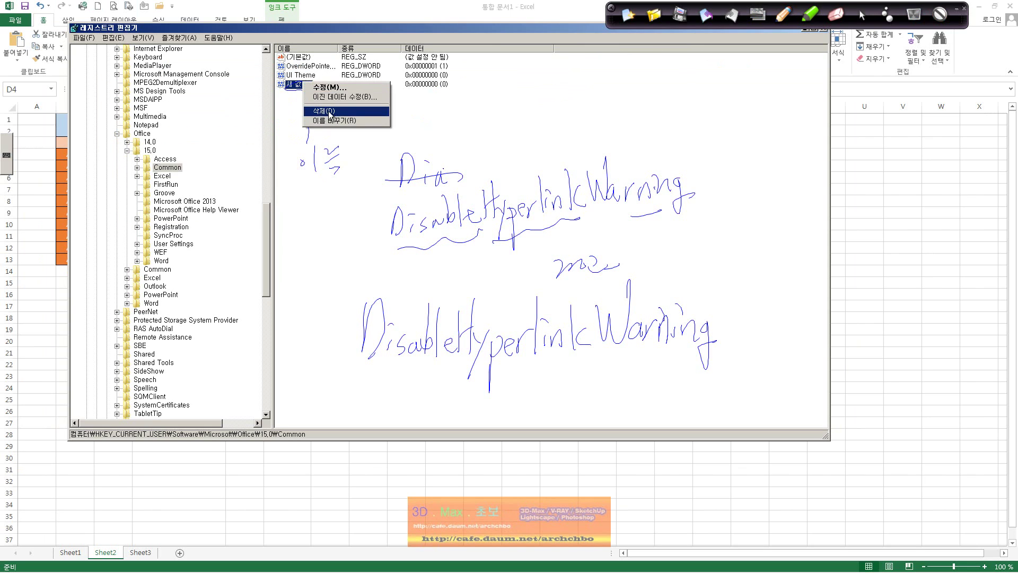
pyautogui.click(351, 121)
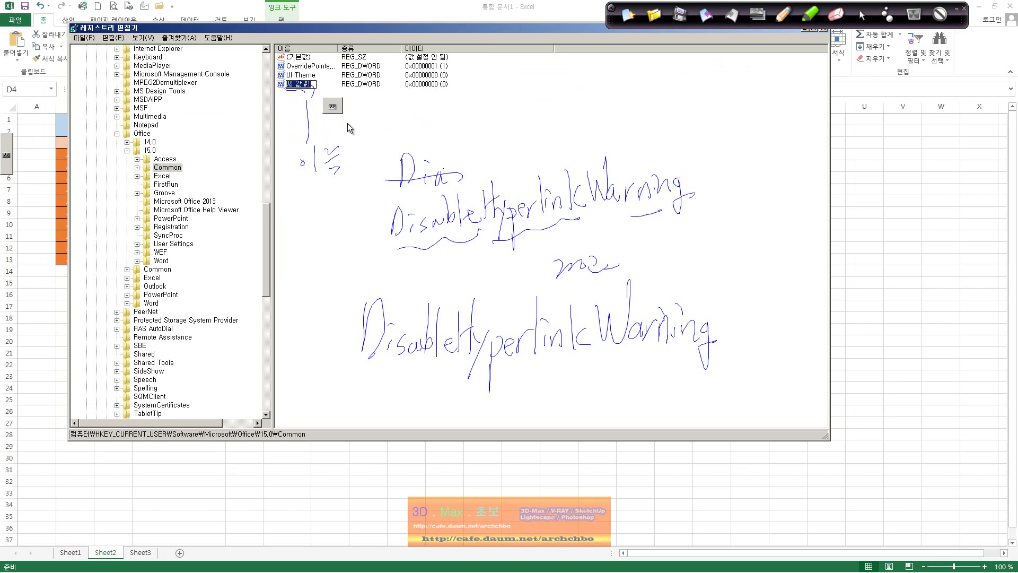
pyautogui.write('Dia')
pyautogui.write('able')
pyautogui.write('H')
pyautogui.write('yperl')
pyautogui.write('i')
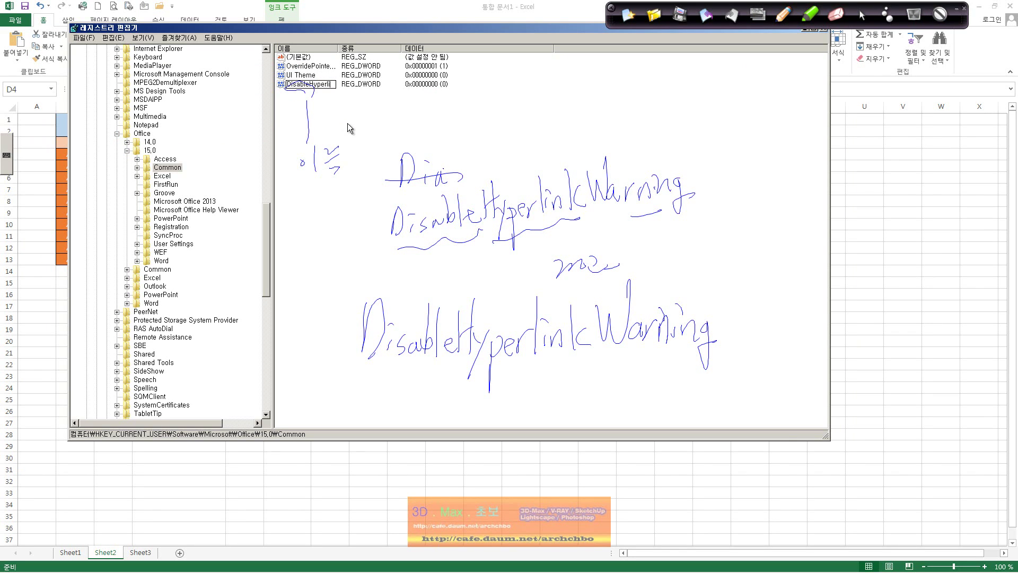
pyautogui.write('nk')
pyautogui.write('Wa')
pyautogui.write('rn')
pyautogui.write('ing')
pyautogui.press('Return')
# Step: Set the value data of DisableHyperlinkWarning to 1
pyautogui.doubleClick(318, 83)
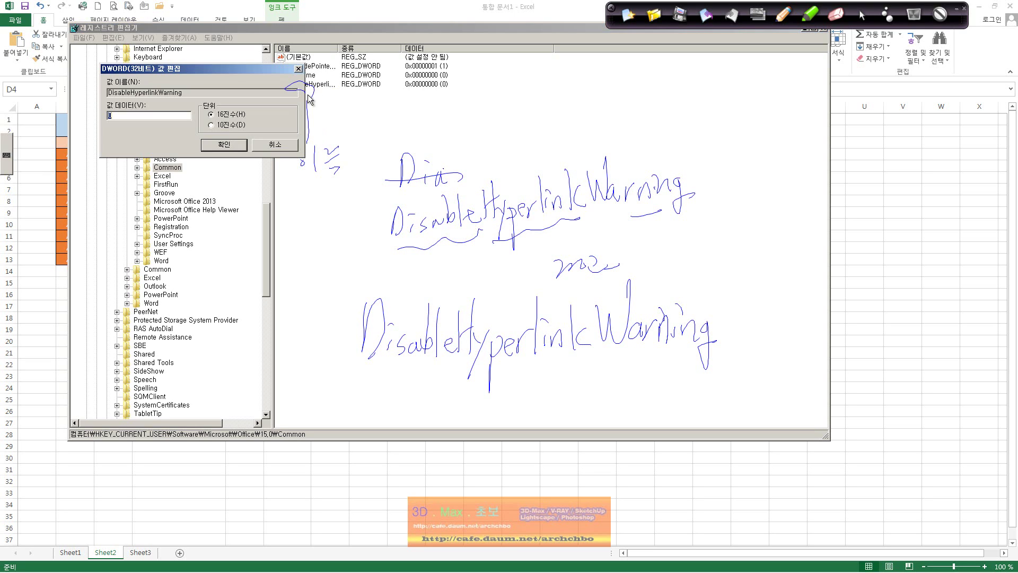
pyautogui.moveTo(208, 70); pyautogui.dragTo(172, 147)
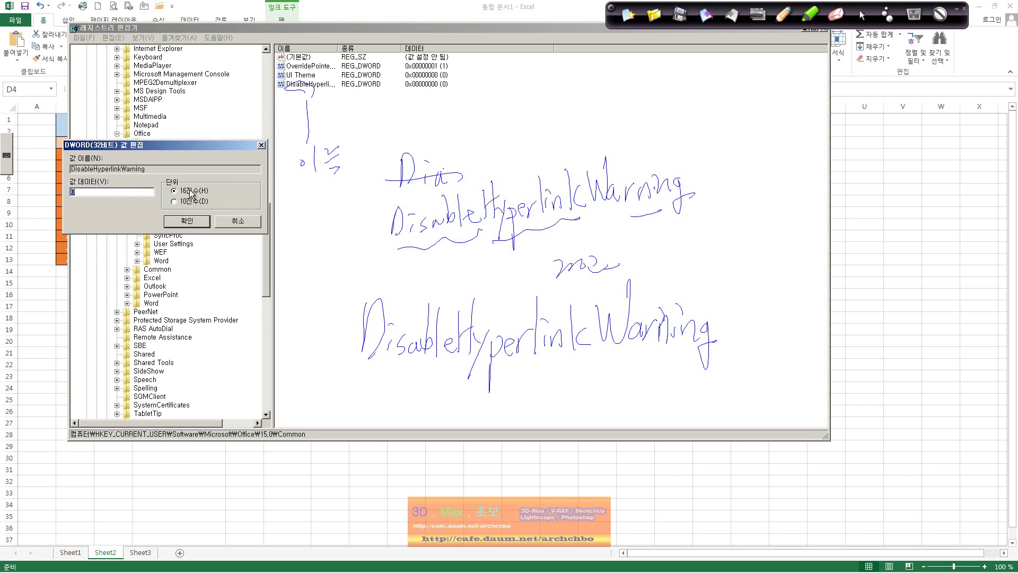
pyautogui.write('1')
pyautogui.click(186, 220)
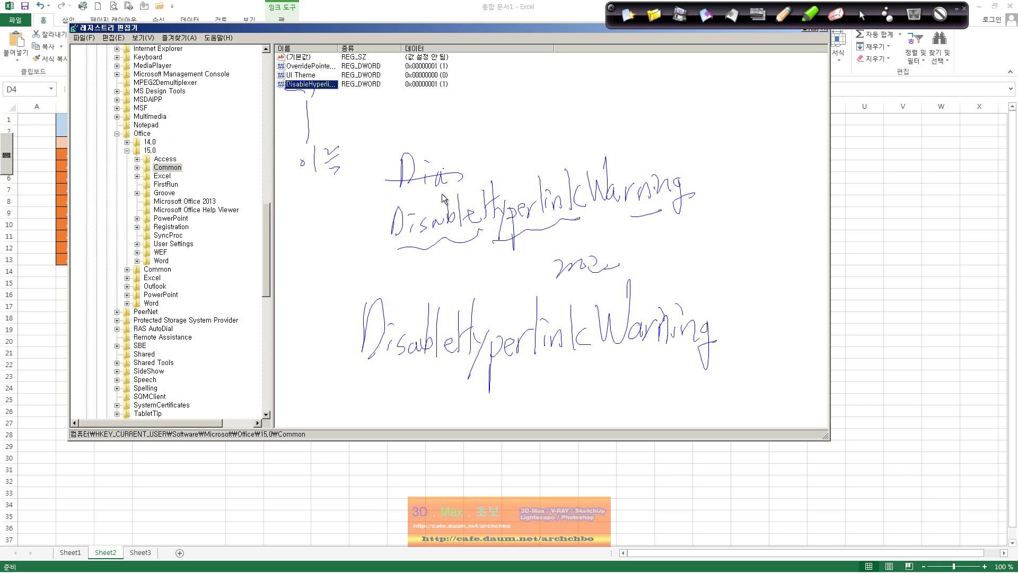
# Step: Widen the name column to show full value names and review the data of DisableHyperlinkWarning
pyautogui.moveTo(337, 48); pyautogui.dragTo(429, 48)
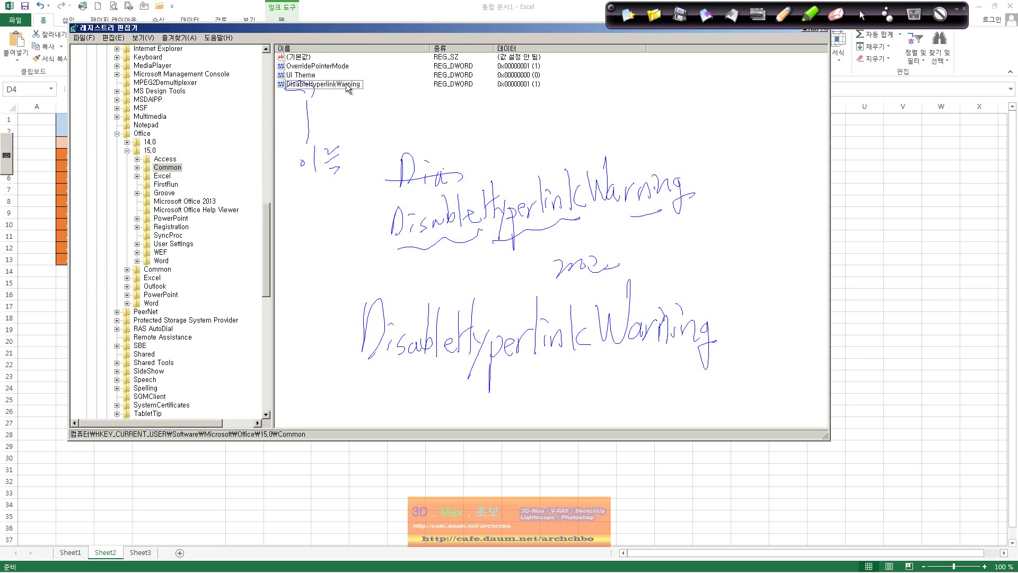
pyautogui.doubleClick(348, 84)
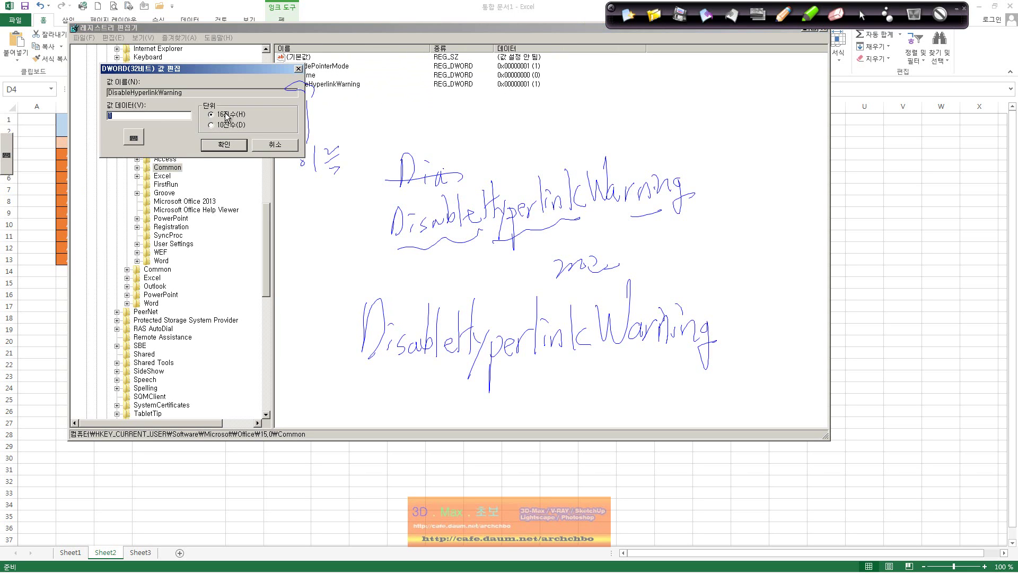
pyautogui.click(223, 145)
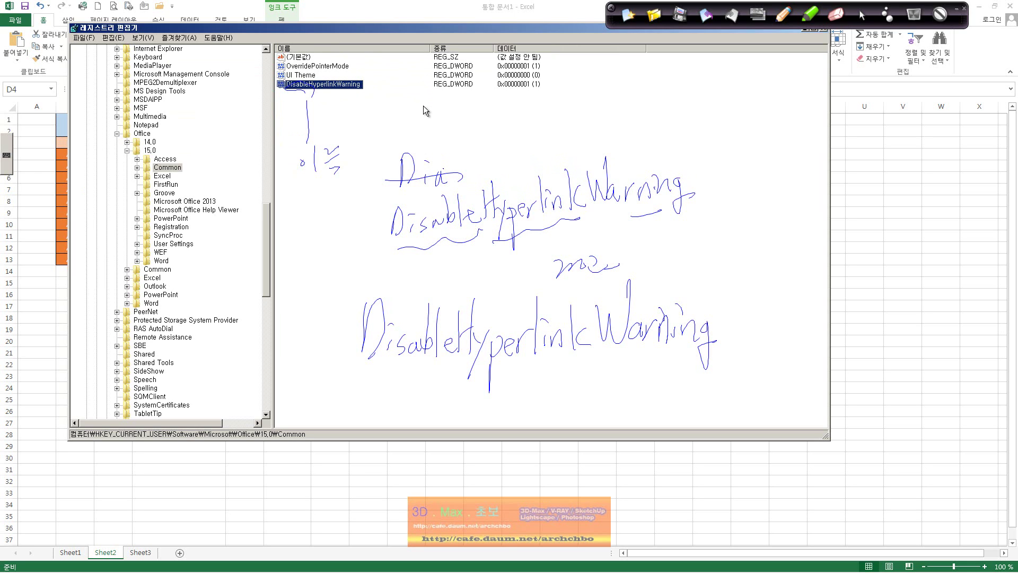
# Step: Close the Registry Editor, clear the handwritten notes, and return to the Excel worksheet
pyautogui.moveTo(538, 36); pyautogui.dragTo(503, 68)
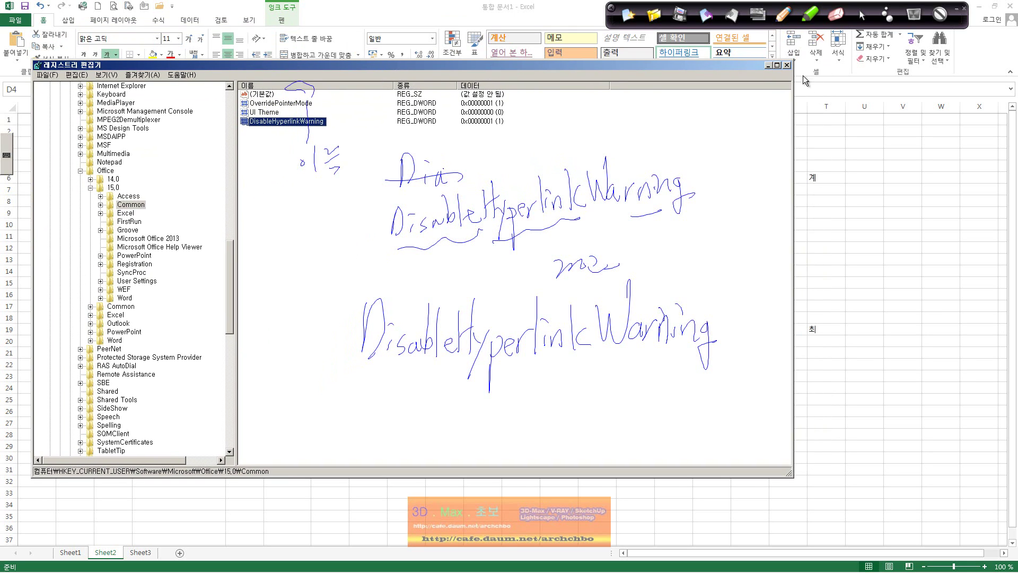
pyautogui.click(787, 65)
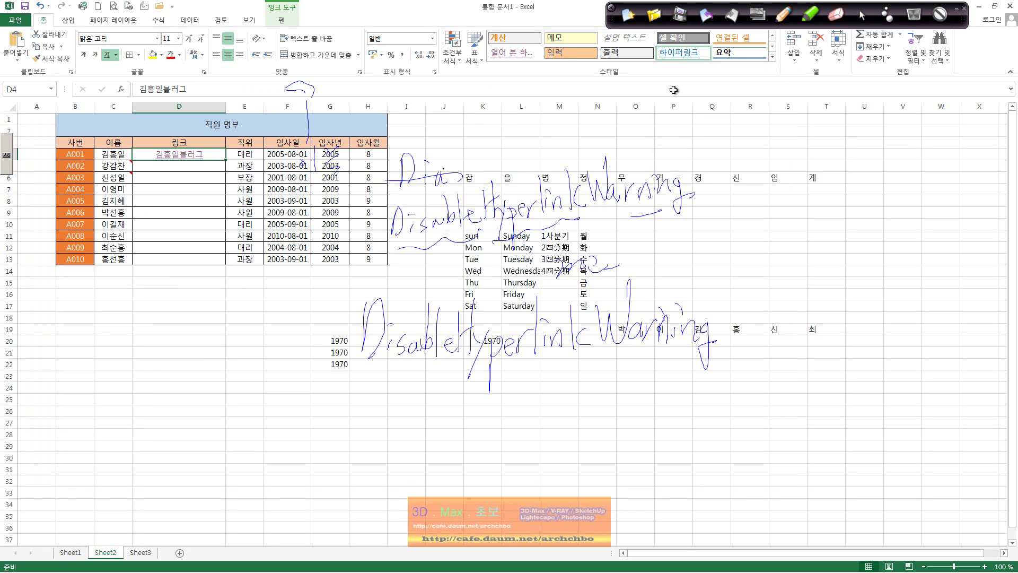
pyautogui.click(862, 15)
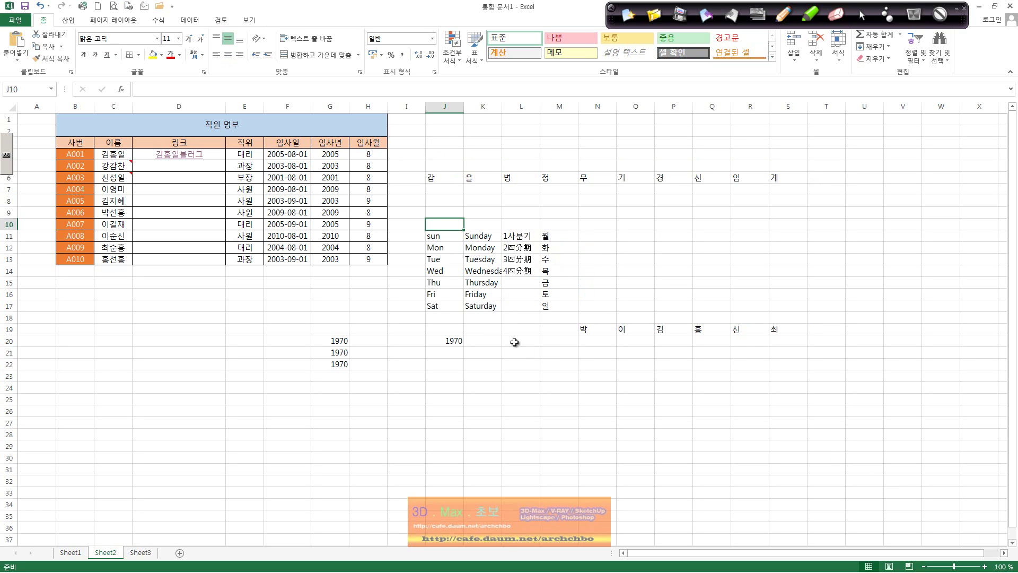
pyautogui.click(450, 268)
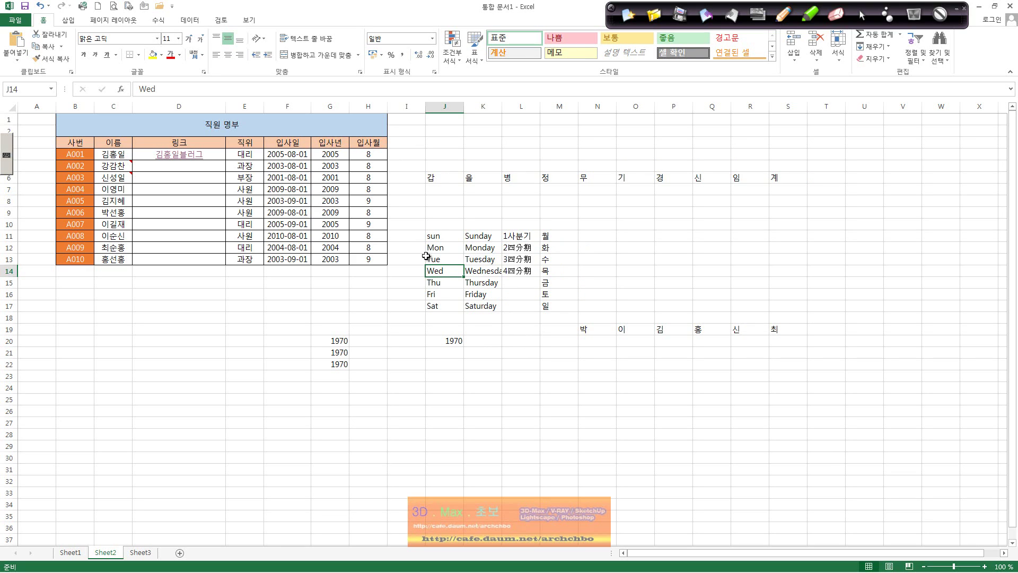
# Step: Handwrite a definition of sparklines (스파크라인) below the worksheet data, underline part of it, and erase the note
pyautogui.click(782, 17)
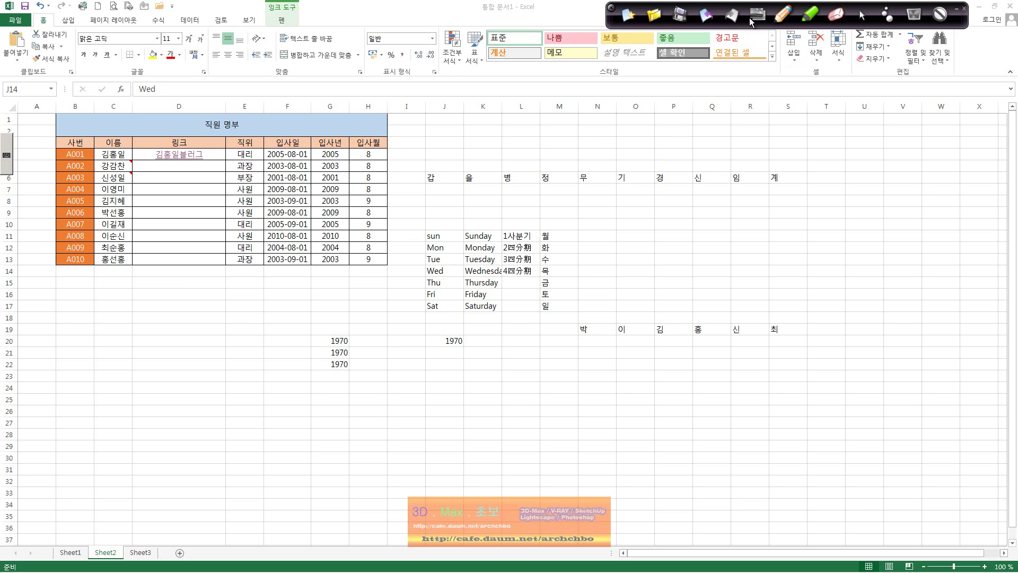
pyautogui.moveTo(207, 395)
pyautogui.mouseDown()
pyautogui.moveTo(220, 424)
pyautogui.moveTo(242, 405)
pyautogui.moveTo(256, 422)
pyautogui.moveTo(300, 386)
pyautogui.moveTo(327, 399)
pyautogui.moveTo(356, 384)
pyautogui.moveTo(355, 408)
pyautogui.moveTo(400, 370)
pyautogui.moveTo(423, 378)
pyautogui.moveTo(425, 391)
pyautogui.moveTo(478, 371)
pyautogui.moveTo(491, 382)
pyautogui.moveTo(598, 354)
pyautogui.moveTo(613, 392)
pyautogui.moveTo(672, 353)
pyautogui.moveTo(679, 390)
pyautogui.moveTo(427, 424)
pyautogui.moveTo(610, 392)
pyautogui.moveTo(631, 406)
pyautogui.mouseUp()
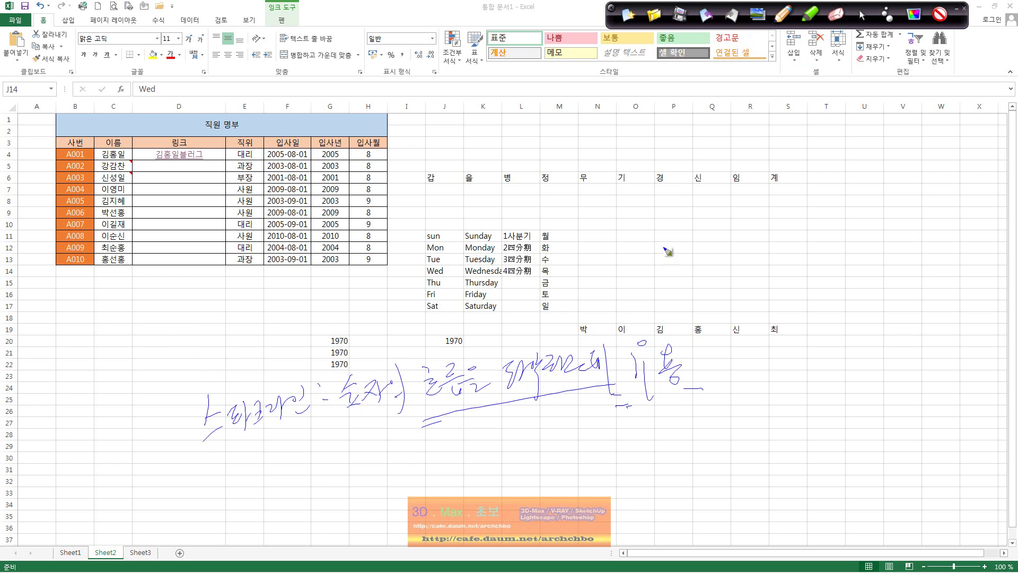
pyautogui.click(631, 15)
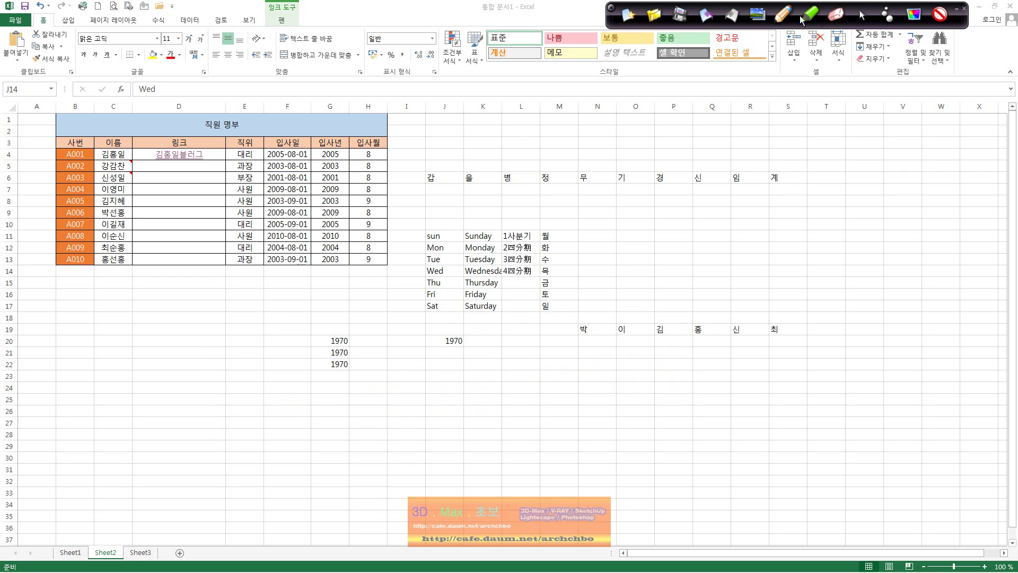
pyautogui.click(859, 14)
# Step: Open the workbook 통합 문서2
pyautogui.click(16, 22)
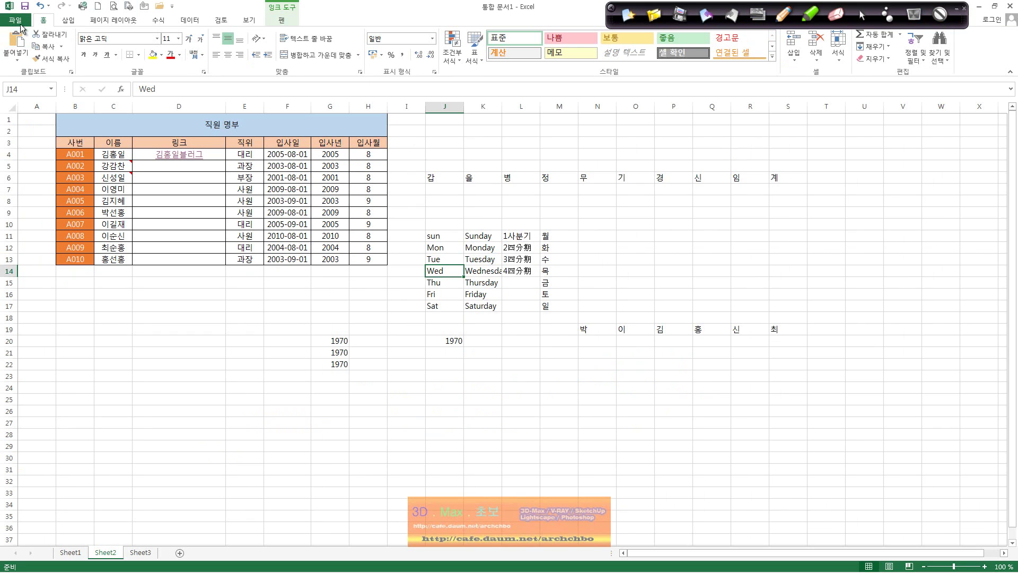
pyautogui.click(22, 20)
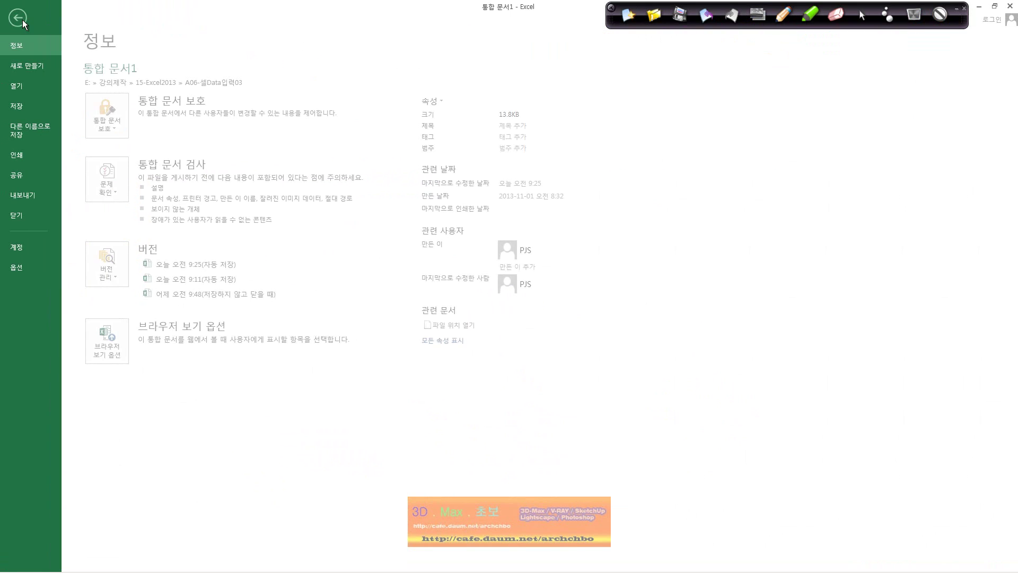
pyautogui.click(36, 90)
pyautogui.click(338, 225)
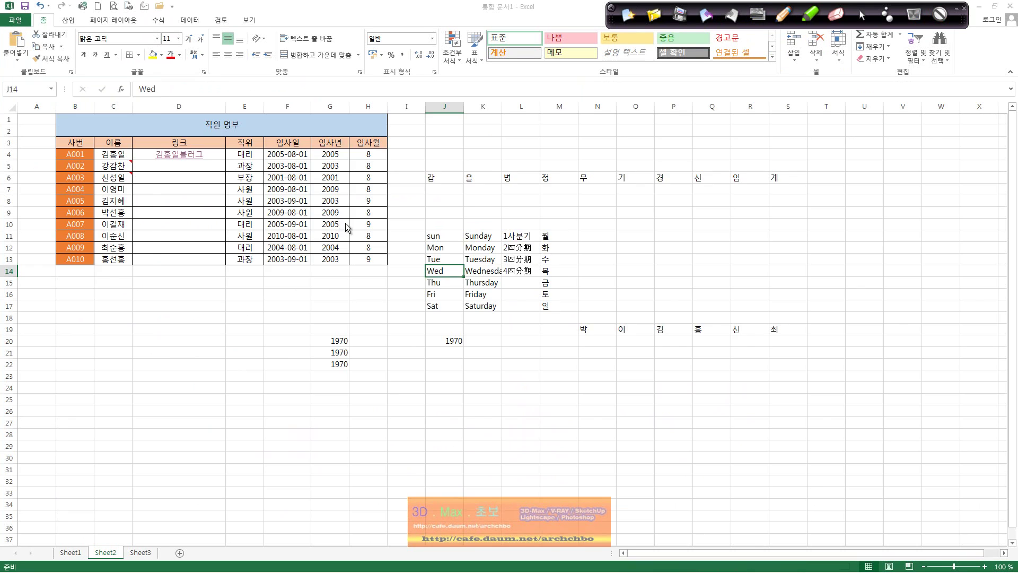
# Step: Insert a blank column between 국어점수 and 국사점수 in the 학생 평가부 table
pyautogui.moveTo(233, 168); pyautogui.dragTo(229, 272)
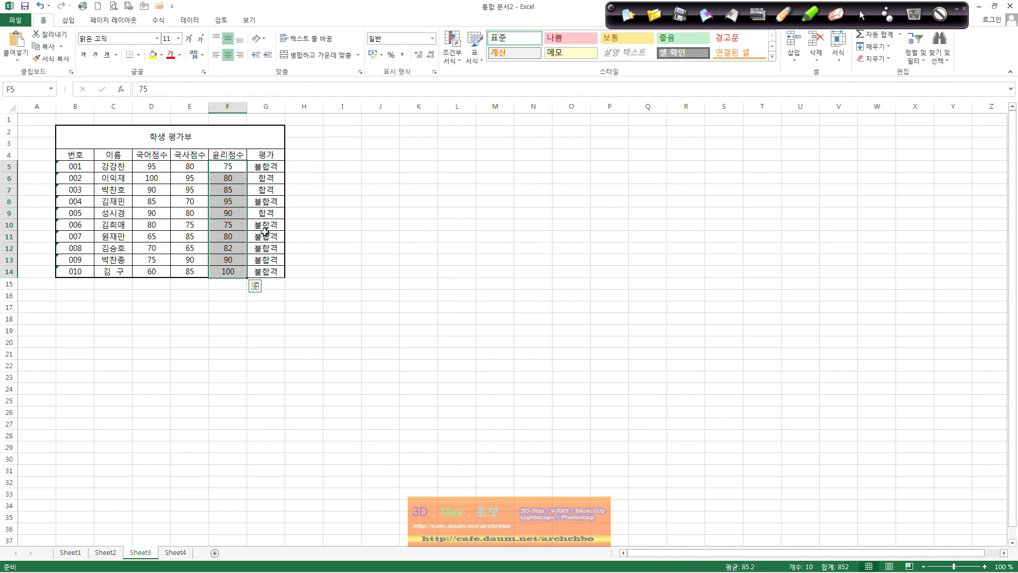
pyautogui.moveTo(152, 166); pyautogui.dragTo(159, 271)
pyautogui.click(191, 106)
pyautogui.rightClick(191, 108)
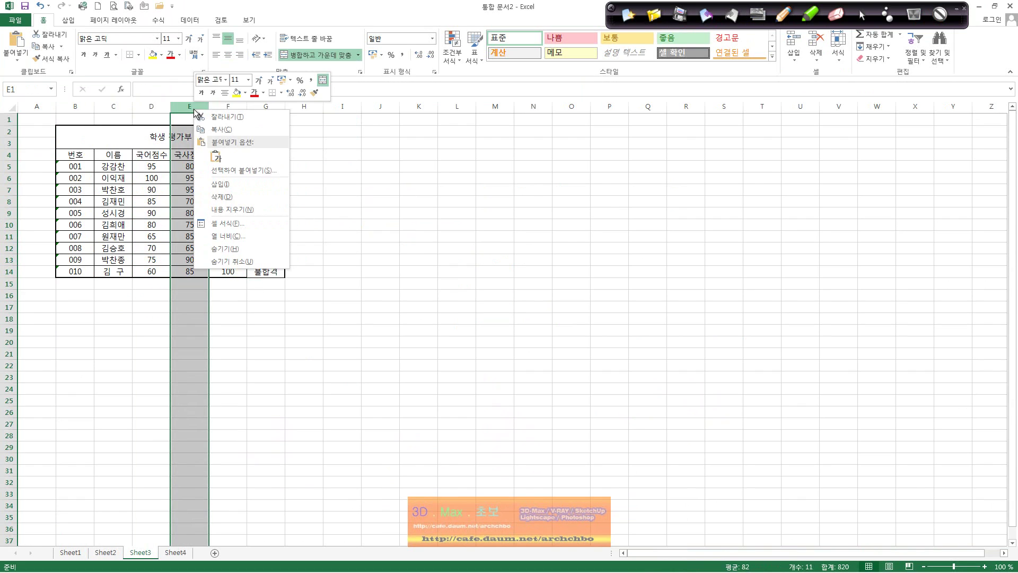
pyautogui.click(223, 175)
# Step: Enter the header 스파크 in cell E4 of the 학생 평가부 table
pyautogui.click(192, 154)
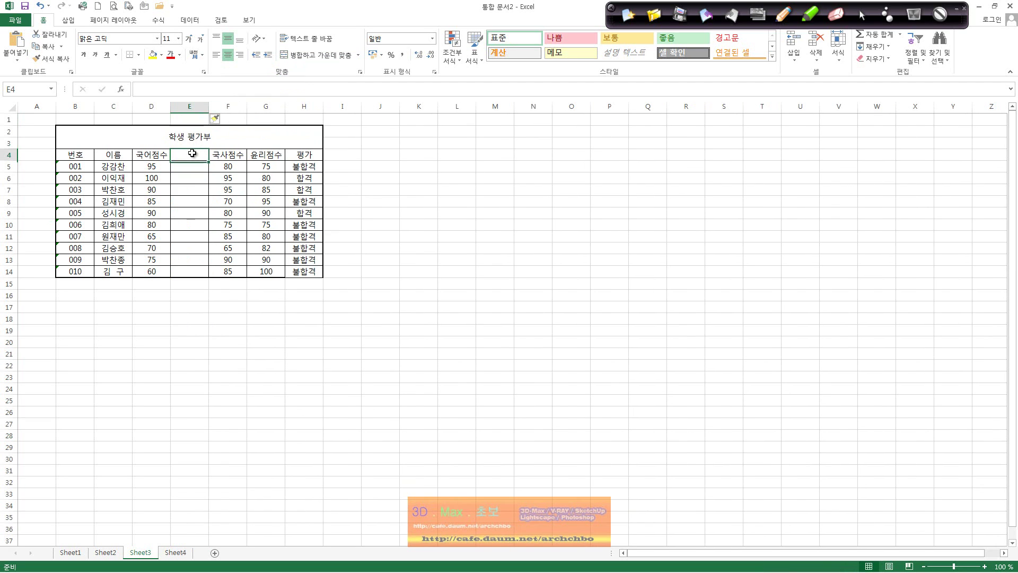
pyautogui.write('tmvk')
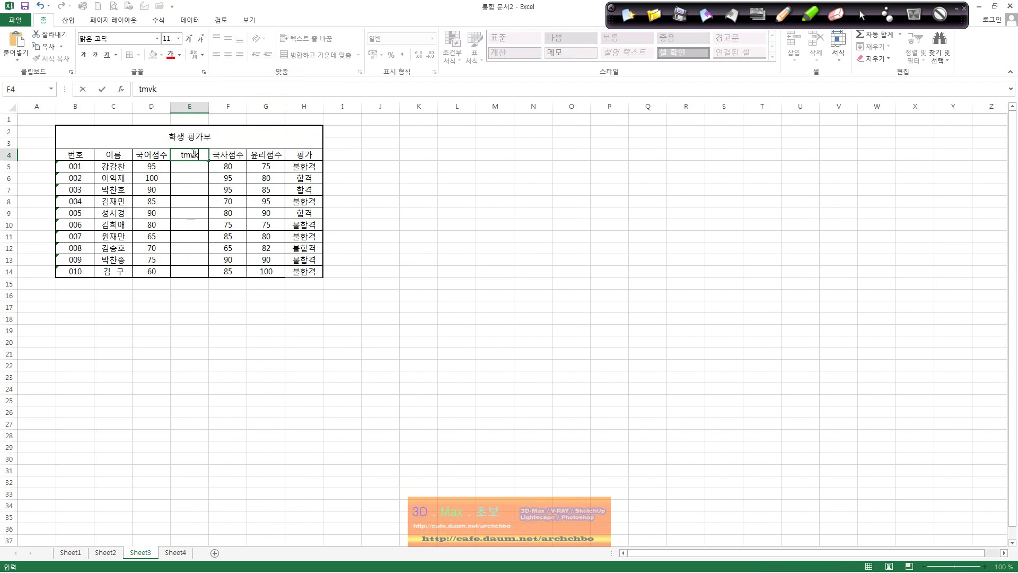
pyautogui.press('BackSpace')
pyautogui.press('BackSpace')
pyautogui.press('BackSpace')
pyautogui.write('스피드')
pyautogui.press('Return')
# Step: Insert column sparklines in E5:E14 using the 국어점수 values in D5:D14 as the data range
pyautogui.moveTo(195, 165); pyautogui.dragTo(202, 271)
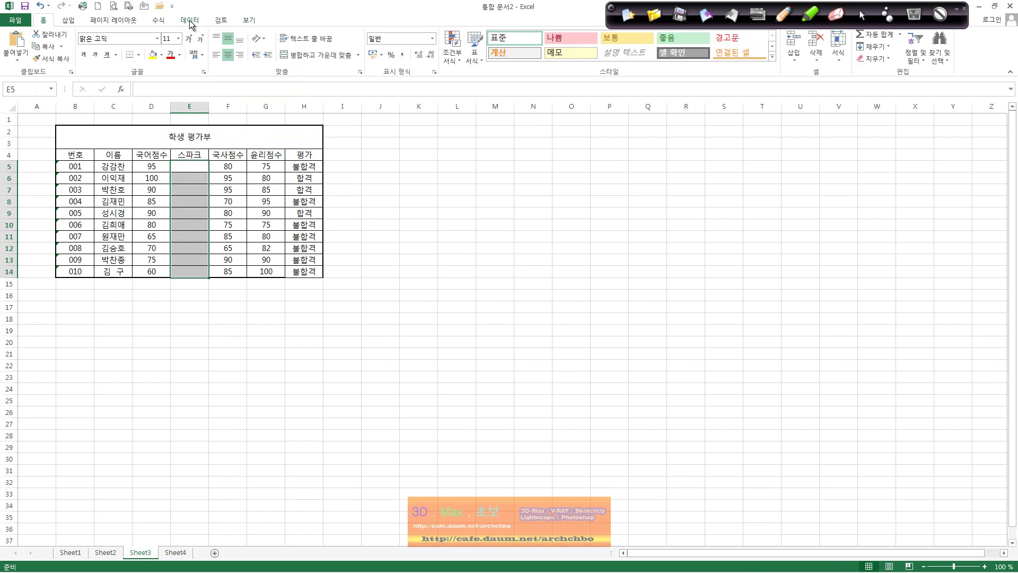
pyautogui.click(69, 21)
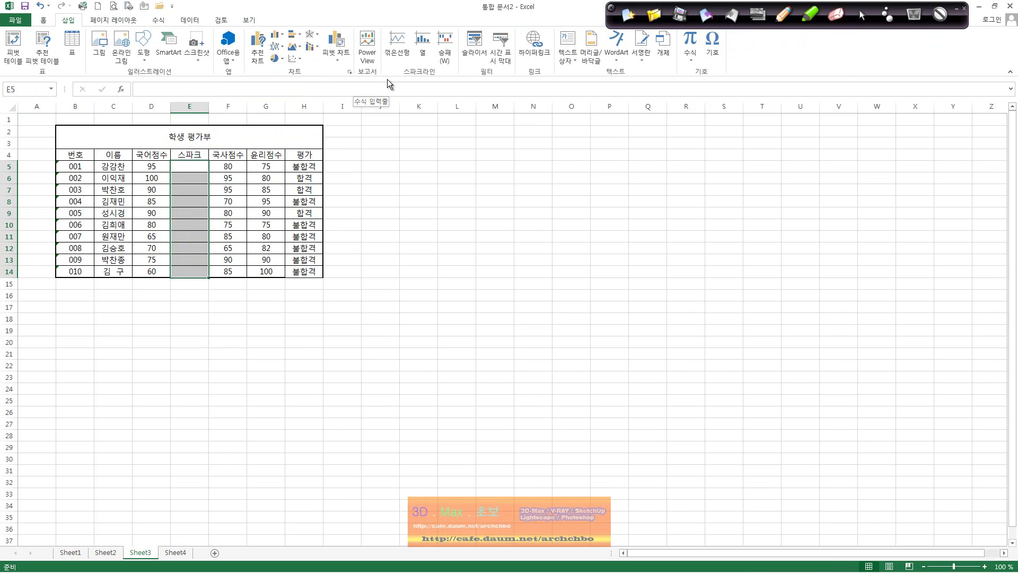
pyautogui.click(159, 21)
pyautogui.click(191, 21)
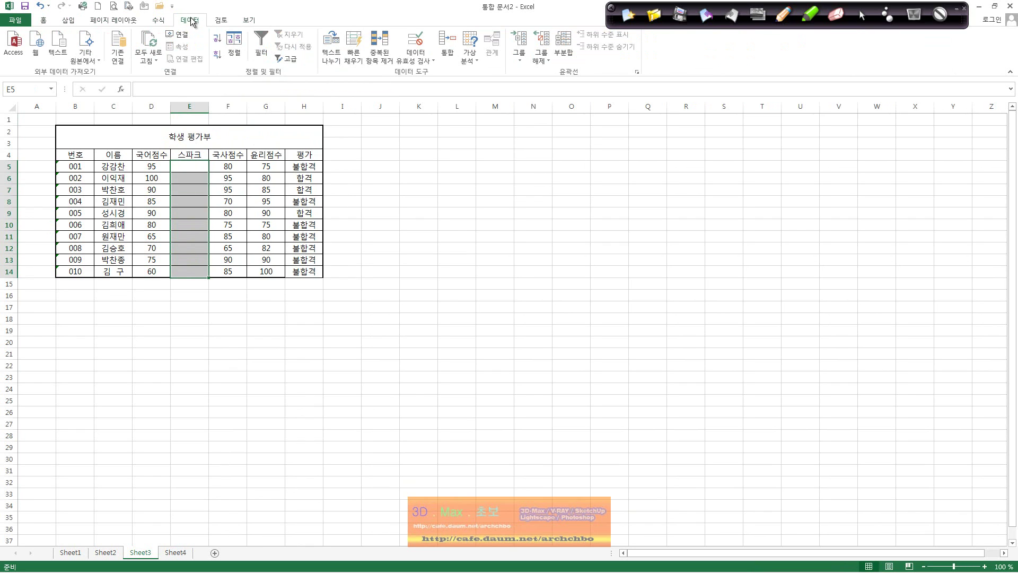
pyautogui.click(219, 21)
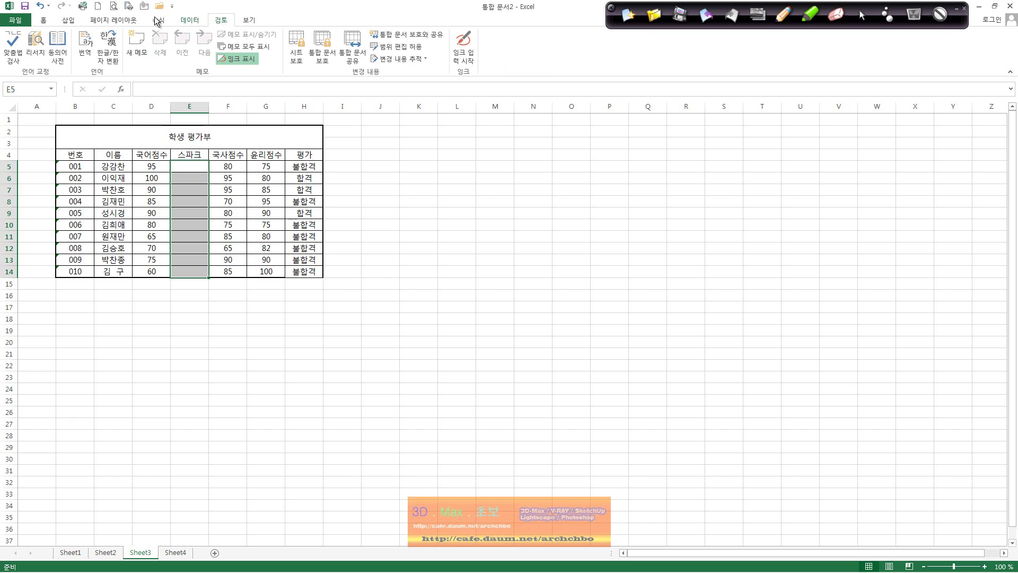
pyautogui.click(73, 22)
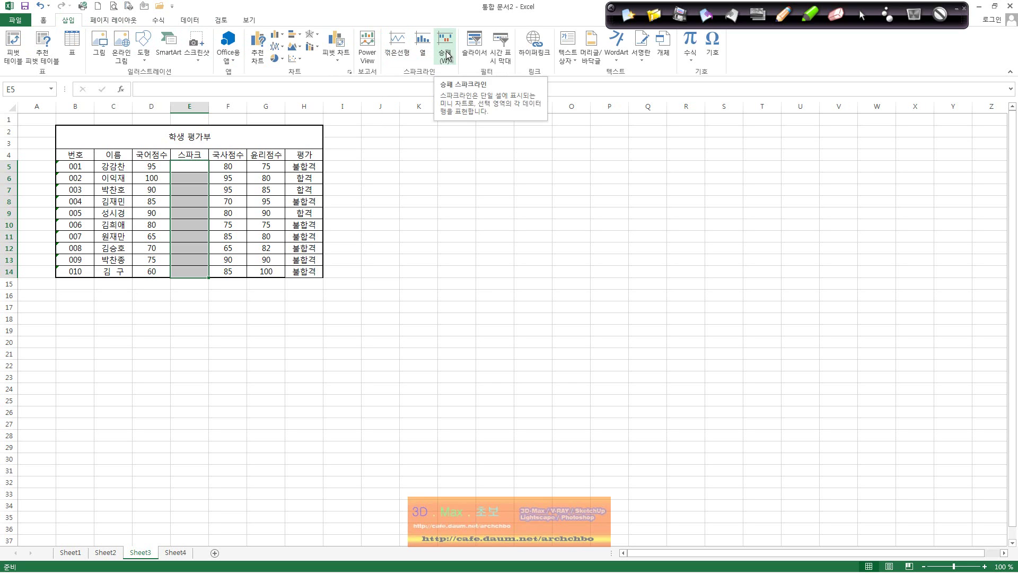
pyautogui.click(423, 53)
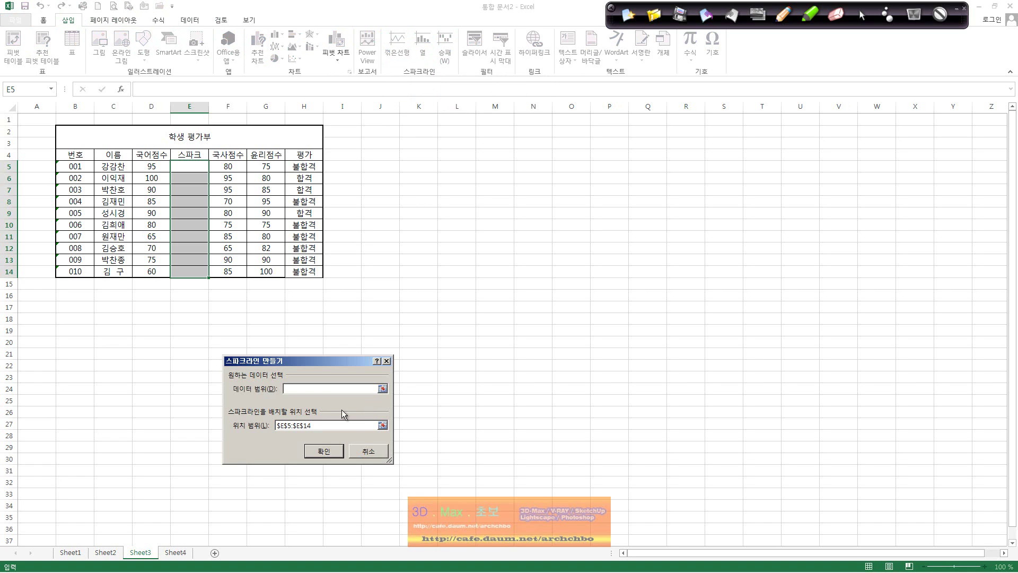
pyautogui.click(383, 388)
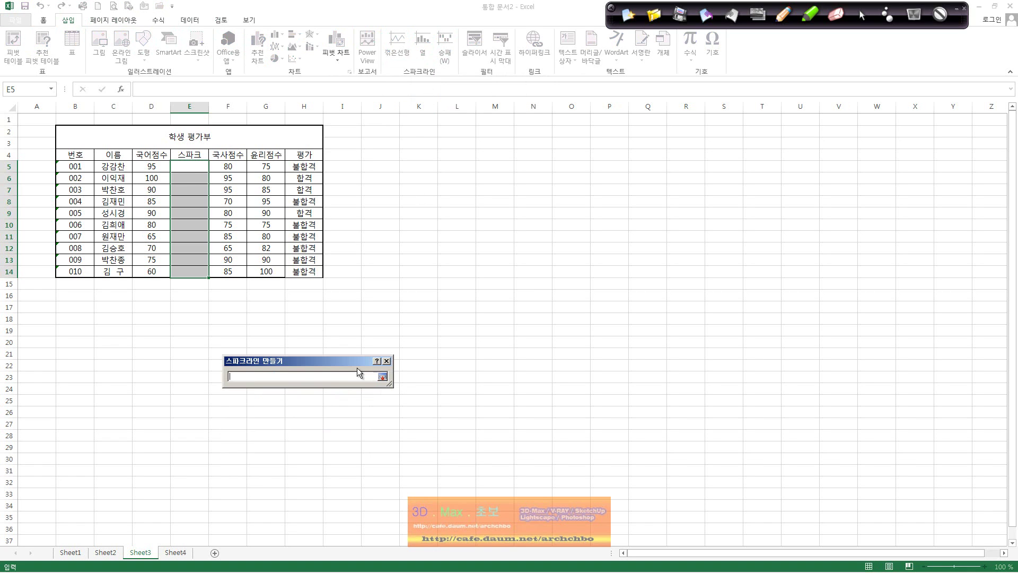
pyautogui.moveTo(157, 166); pyautogui.dragTo(156, 271)
pyautogui.click(382, 377)
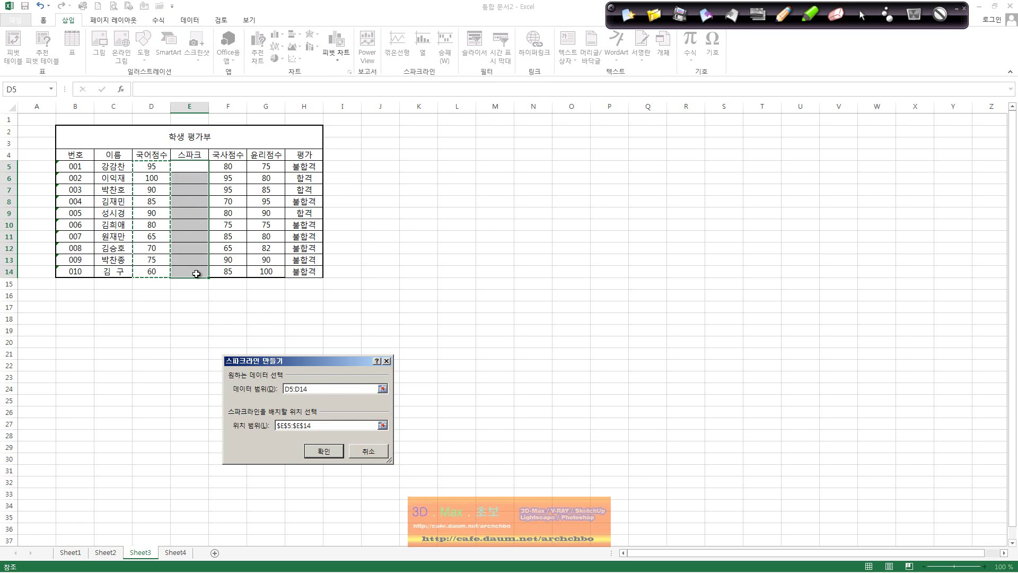
pyautogui.click(337, 451)
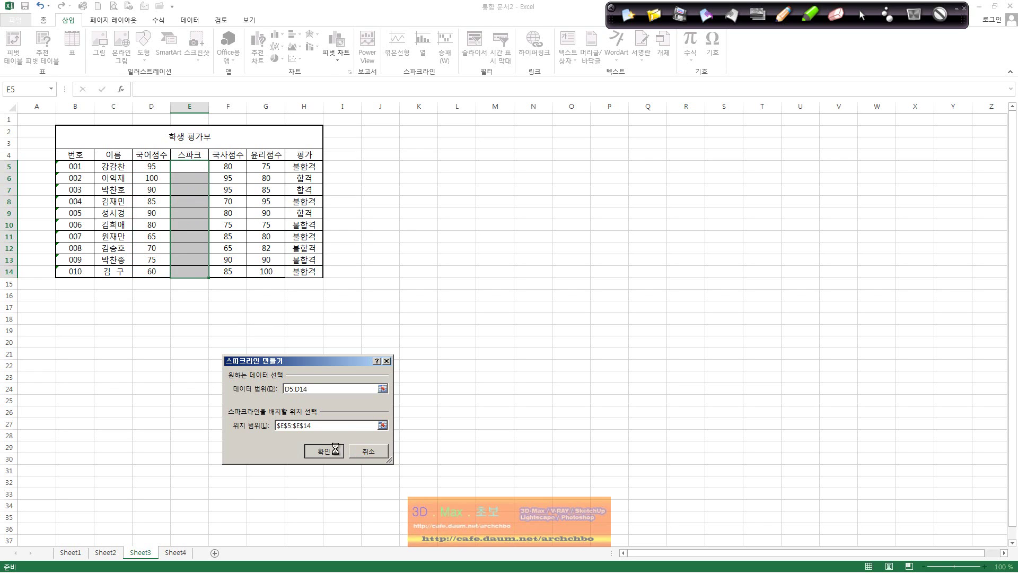
# Step: Widen column E and heighten header row 4, trying the black sparkline style before applying the dark grey one
pyautogui.moveTo(208, 109); pyautogui.dragTo(237, 109)
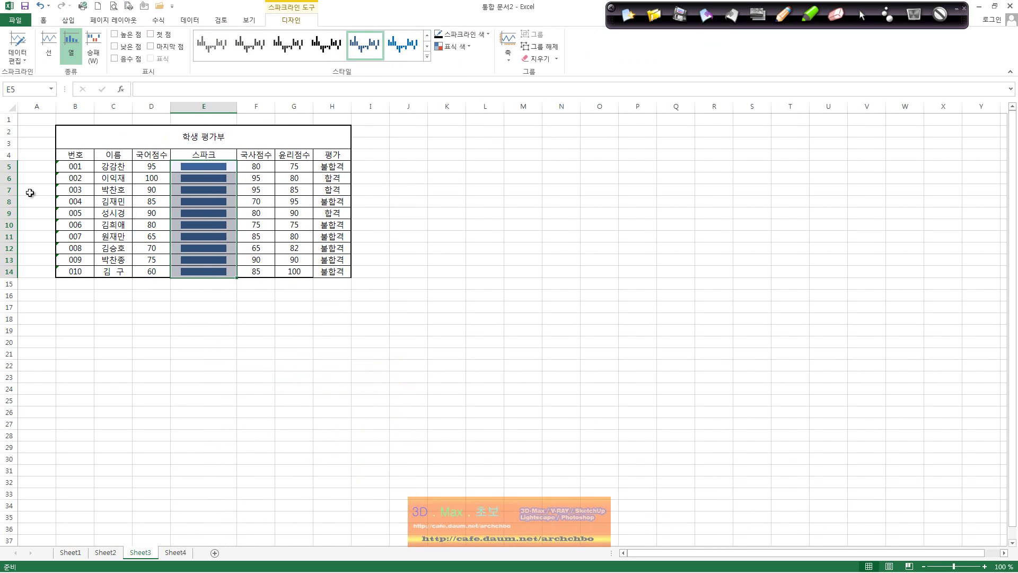
pyautogui.moveTo(15, 172)
pyautogui.mouseDown()
pyautogui.moveTo(15, 203)
pyautogui.moveTo(14, 166)
pyautogui.mouseUp()
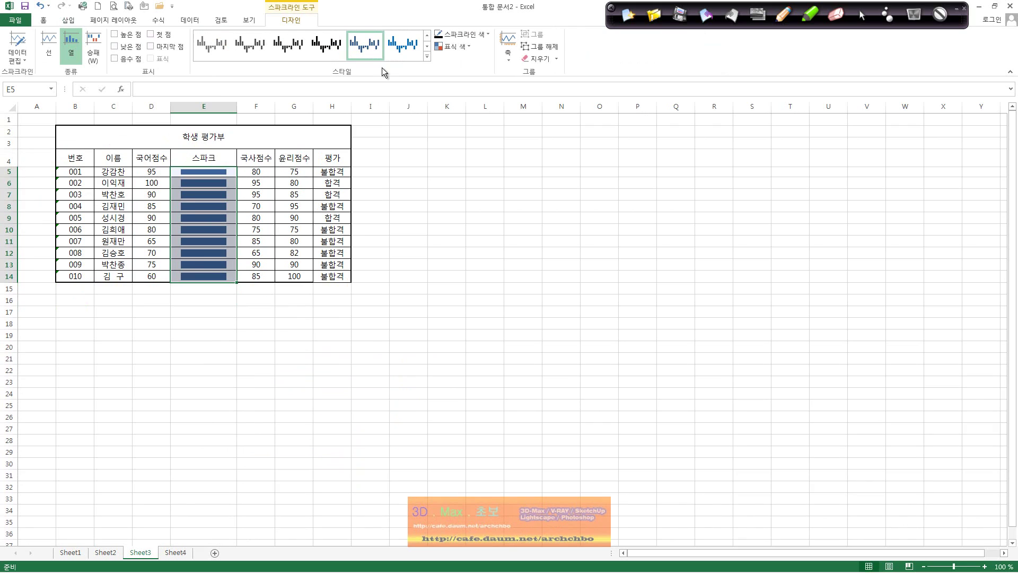
pyautogui.click(327, 43)
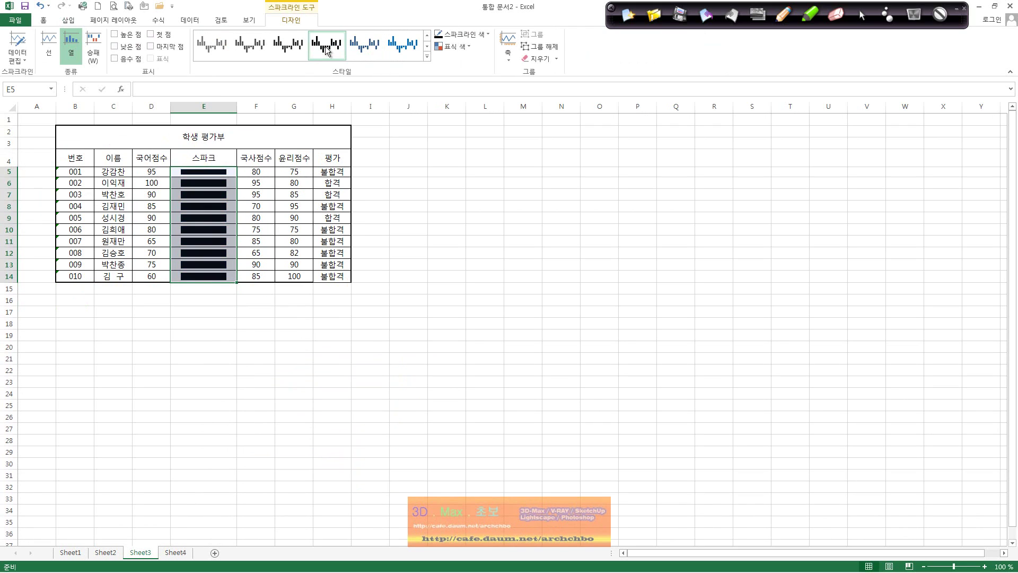
pyautogui.click(245, 47)
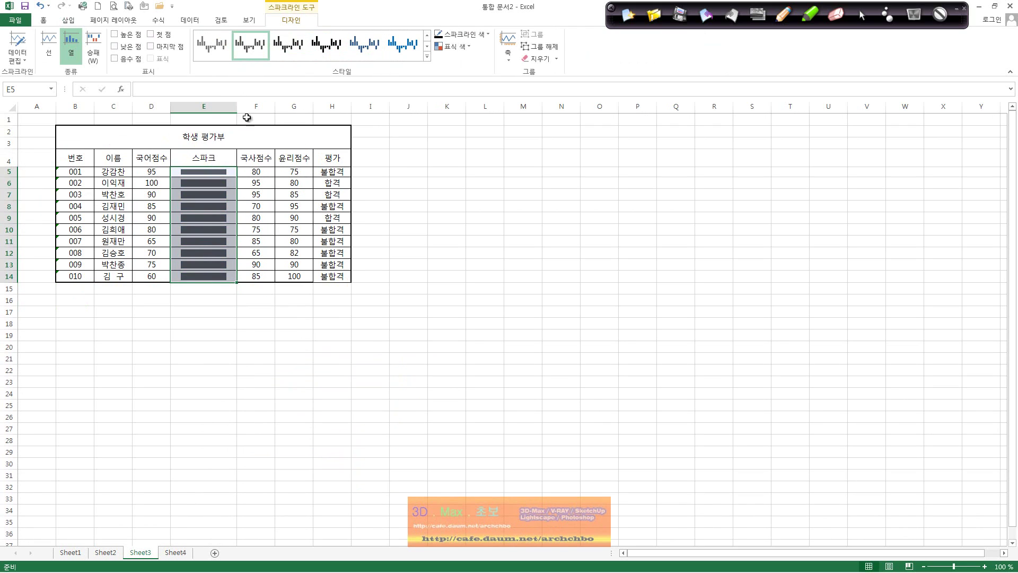
# Step: Delete the 스파크 column E from the 학생 평가부 table
pyautogui.rightClick(219, 108)
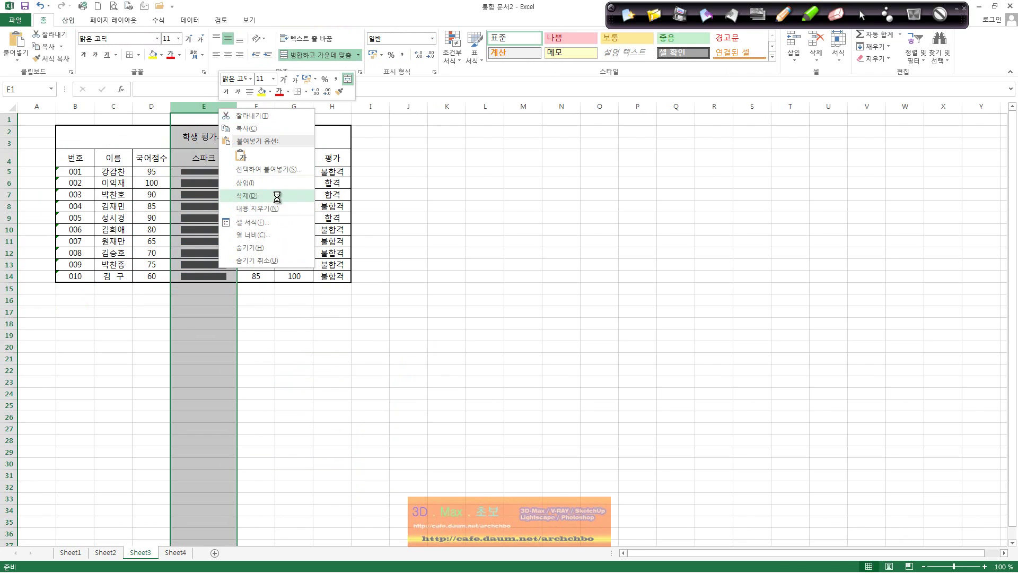
pyautogui.click(265, 196)
pyautogui.click(300, 107)
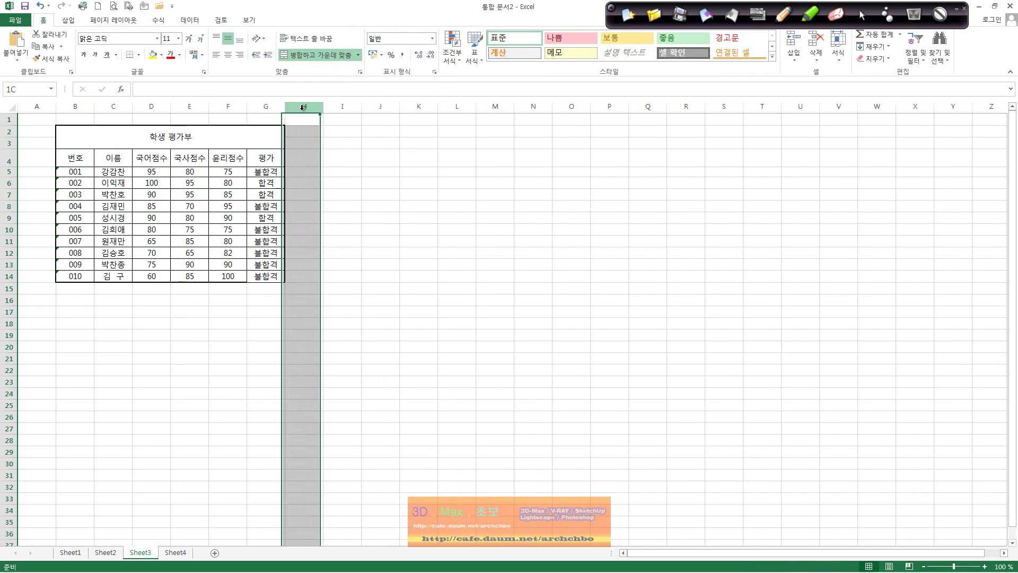
pyautogui.rightClick(300, 108)
pyautogui.click(295, 170)
# Step: Enter the header 스파크 in cell H4, beside the 평가 column
pyautogui.click(299, 170)
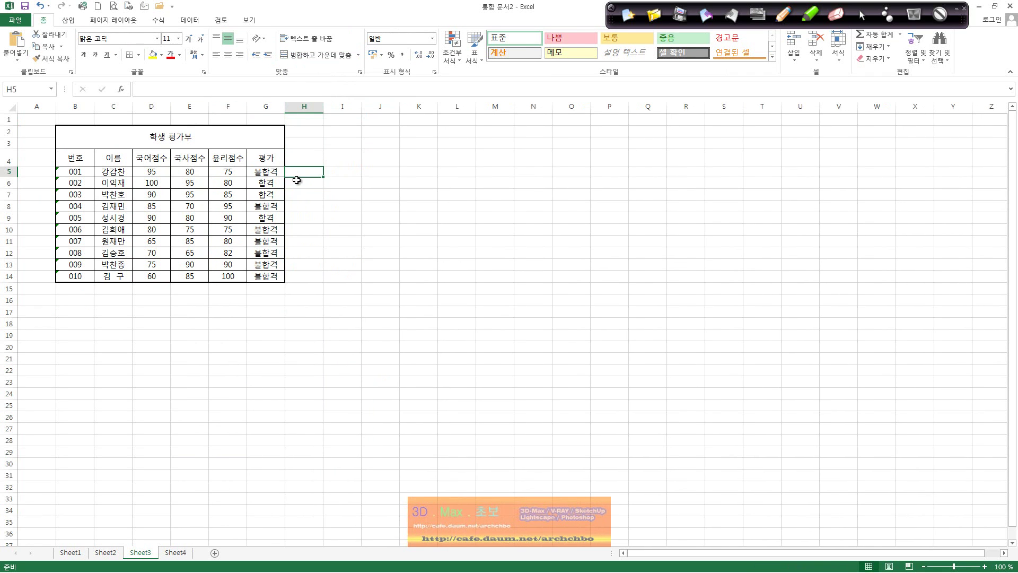
pyautogui.press('Up')
pyautogui.write('스ㅏ')
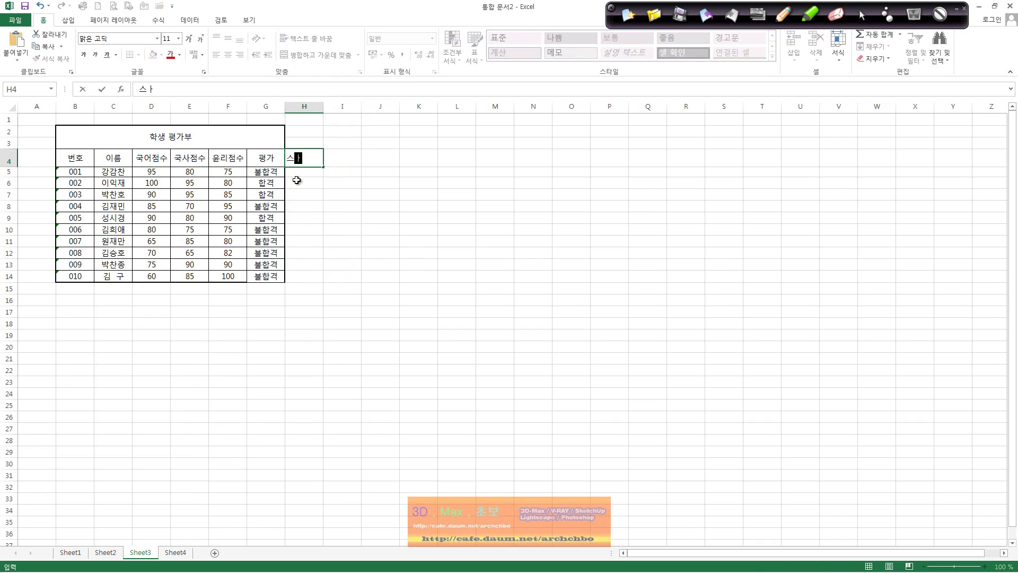
pyautogui.write('파')
pyautogui.write('크')
pyautogui.press('Return')
# Step: Insert line sparklines in H5:H14 using the three subjects' scores in D5:F14 as the data range
pyautogui.moveTo(307, 170); pyautogui.dragTo(315, 276)
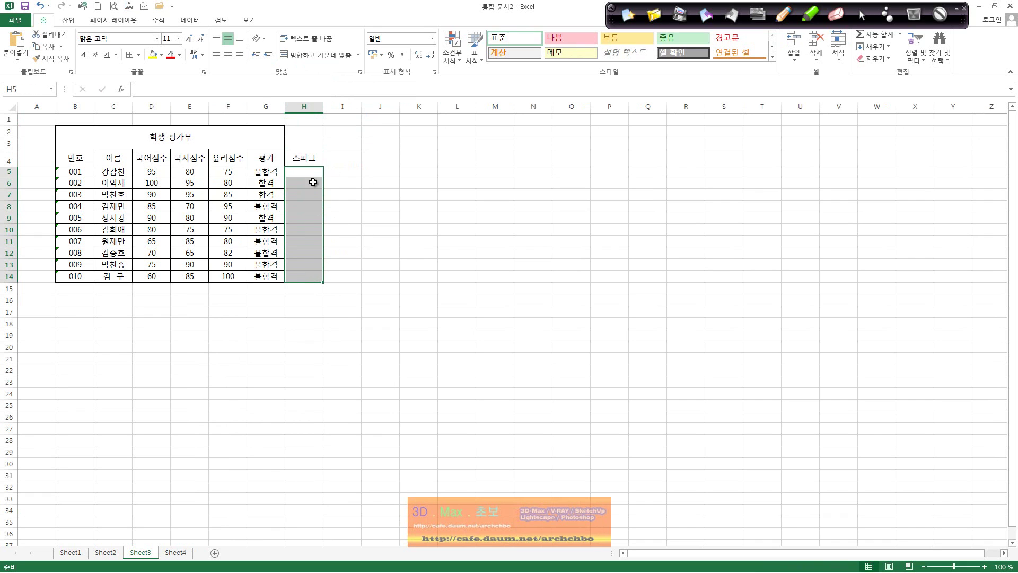
pyautogui.click(70, 21)
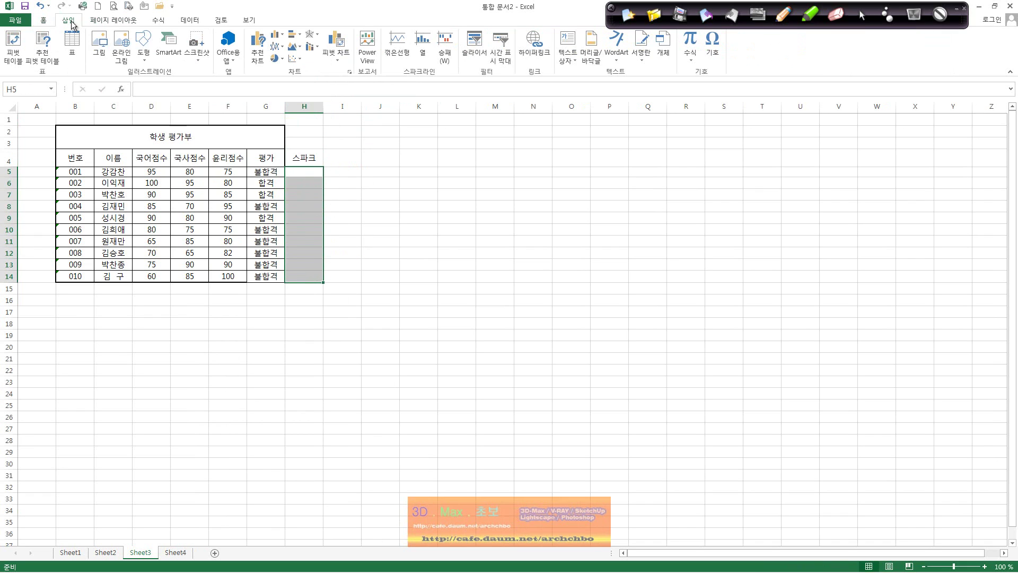
pyautogui.click(398, 43)
pyautogui.click(382, 389)
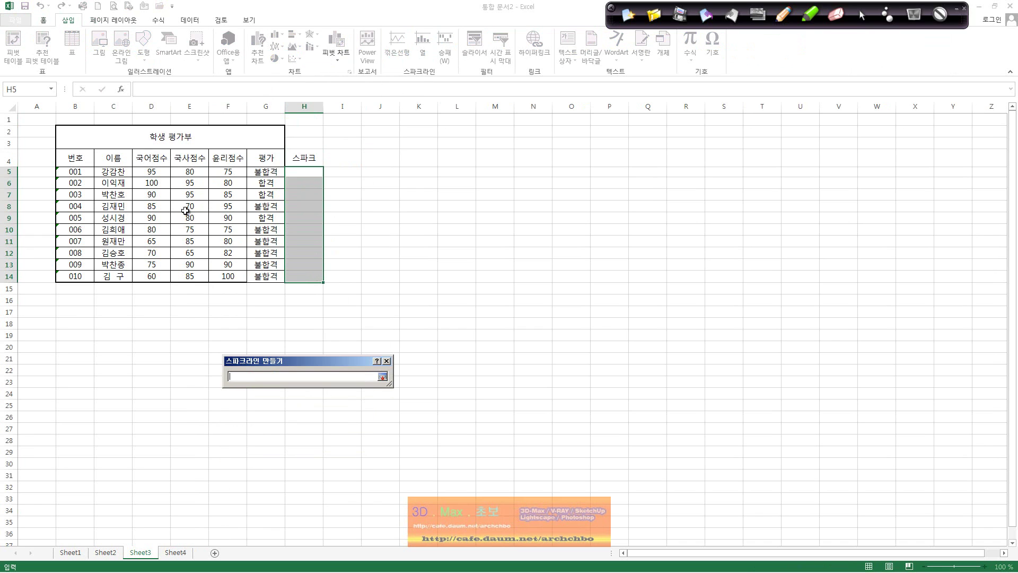
pyautogui.moveTo(157, 171); pyautogui.dragTo(233, 276)
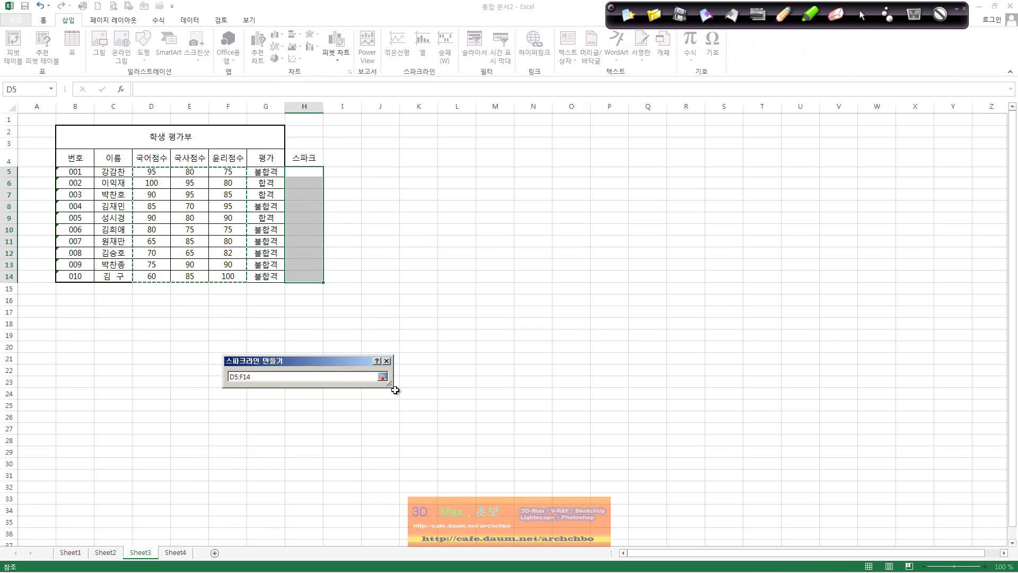
pyautogui.click(382, 377)
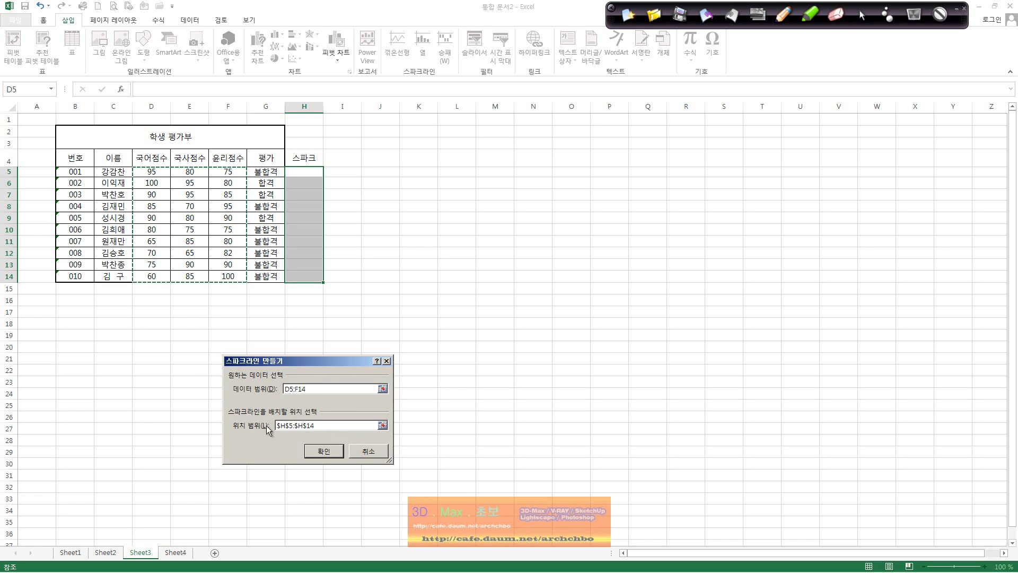
pyautogui.click(326, 451)
# Step: Widen column H and select the line sparklines in H5:H14 to examine them
pyautogui.moveTo(323, 106); pyautogui.dragTo(342, 111)
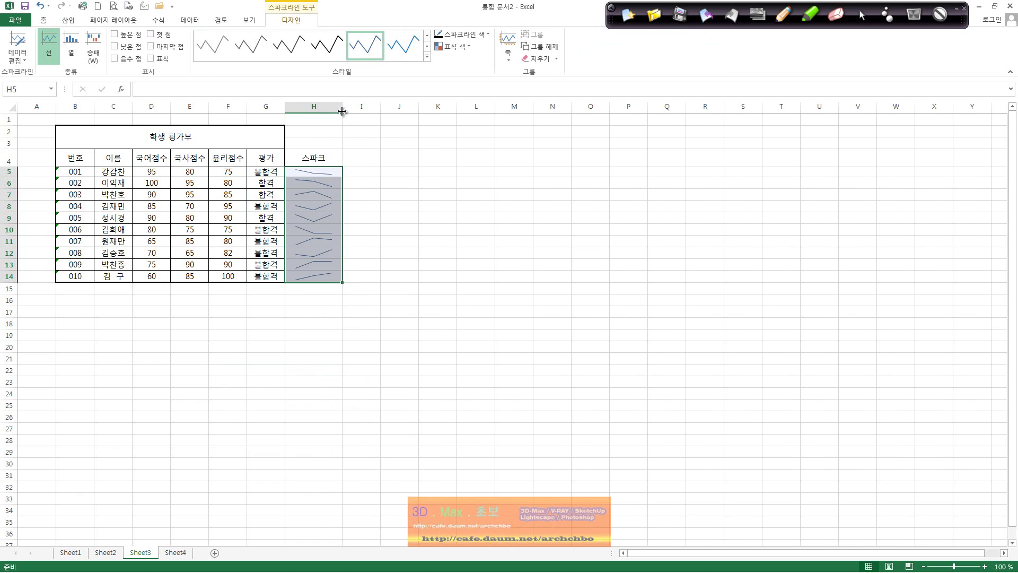
pyautogui.click(356, 174)
pyautogui.moveTo(336, 171); pyautogui.dragTo(336, 229)
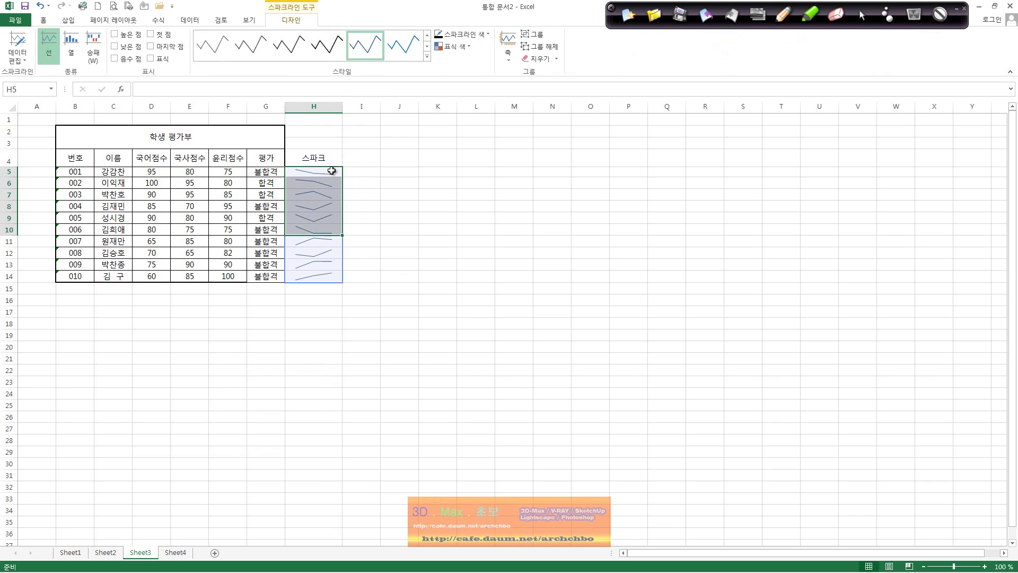
pyautogui.moveTo(331, 170); pyautogui.dragTo(324, 274)
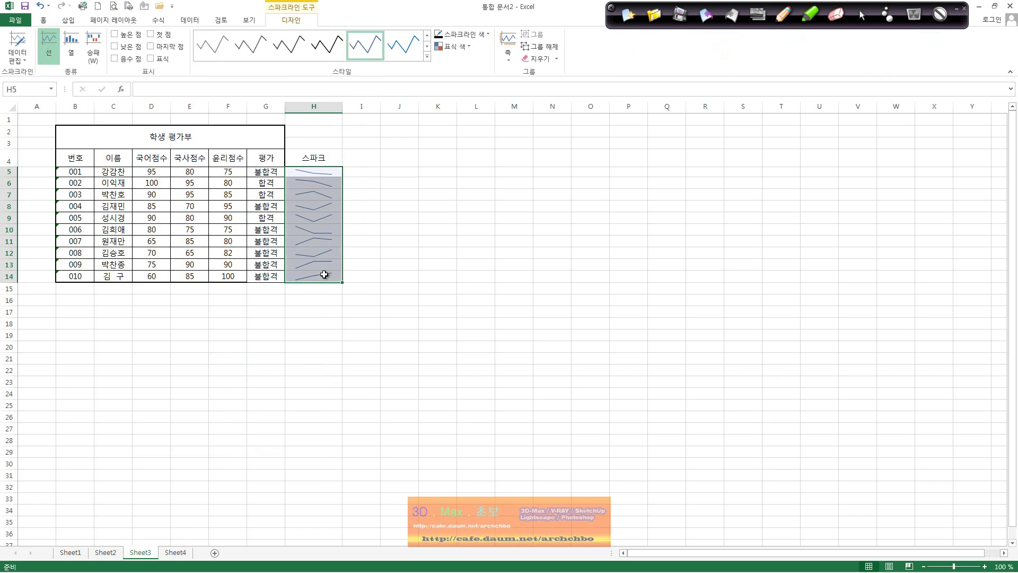
pyautogui.click(353, 183)
# Step: Delete column H together with its 스파크 header and line sparklines
pyautogui.click(330, 107)
pyautogui.rightClick(330, 110)
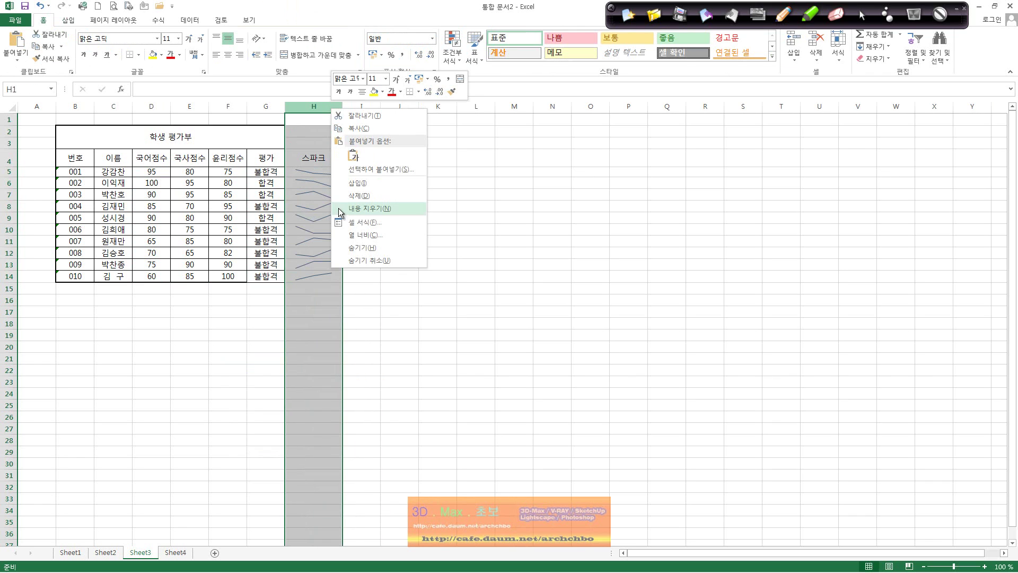
pyautogui.click(366, 201)
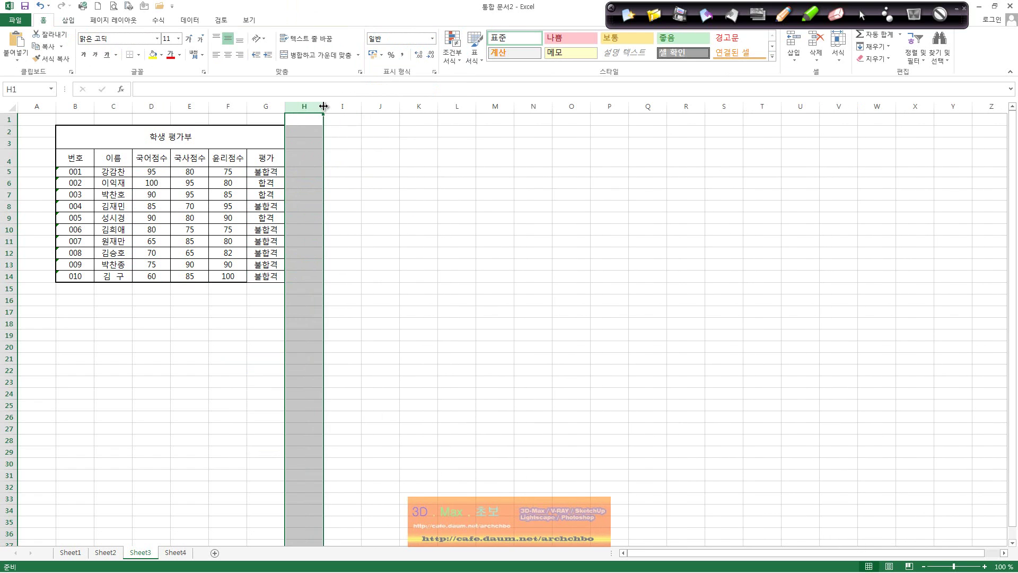
# Step: Widen the empty column H and enter the header 스파크 in cell H4
pyautogui.moveTo(324, 106); pyautogui.dragTo(346, 107)
pyautogui.click(315, 162)
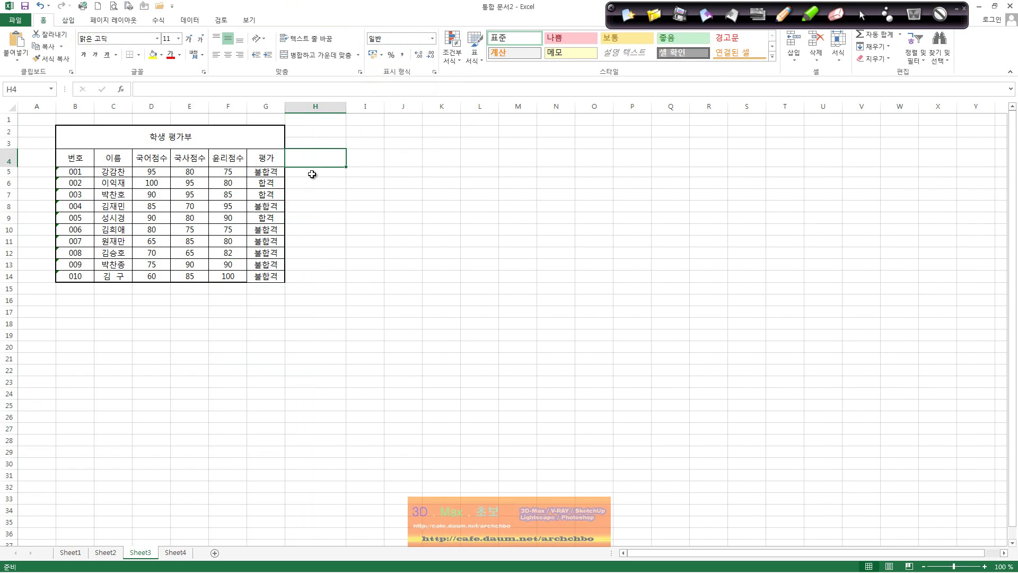
pyautogui.write('스파크')
pyautogui.press('Return')
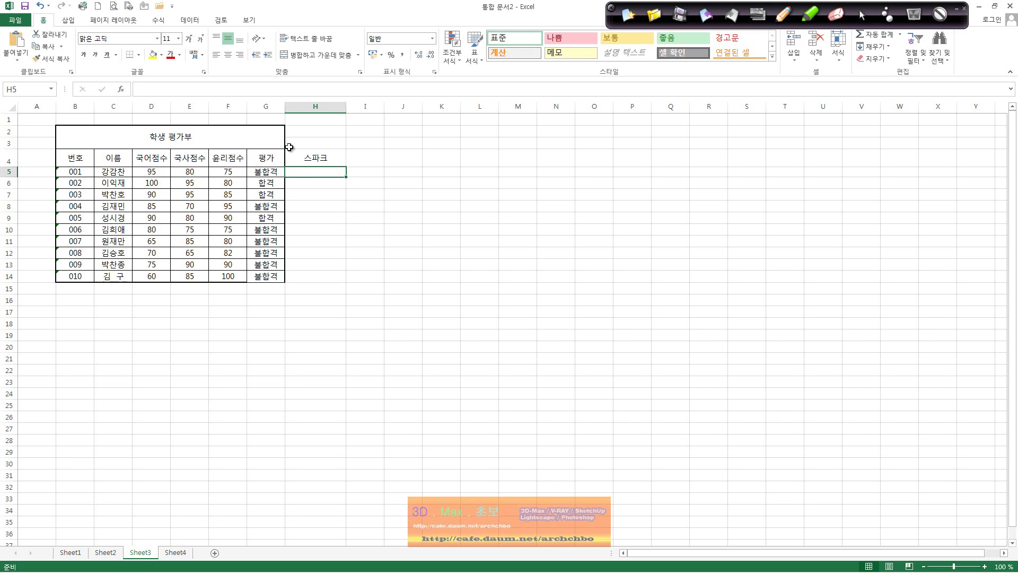
# Step: Insert a line sparkline in H5 using the first student's three scores in D5:F5 as the data range
pyautogui.click(69, 21)
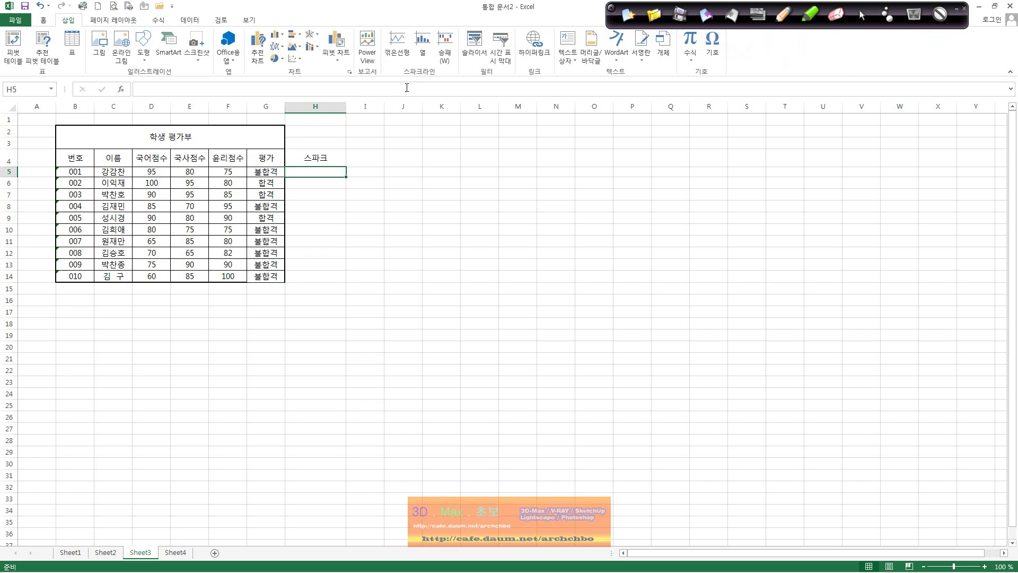
pyautogui.click(397, 45)
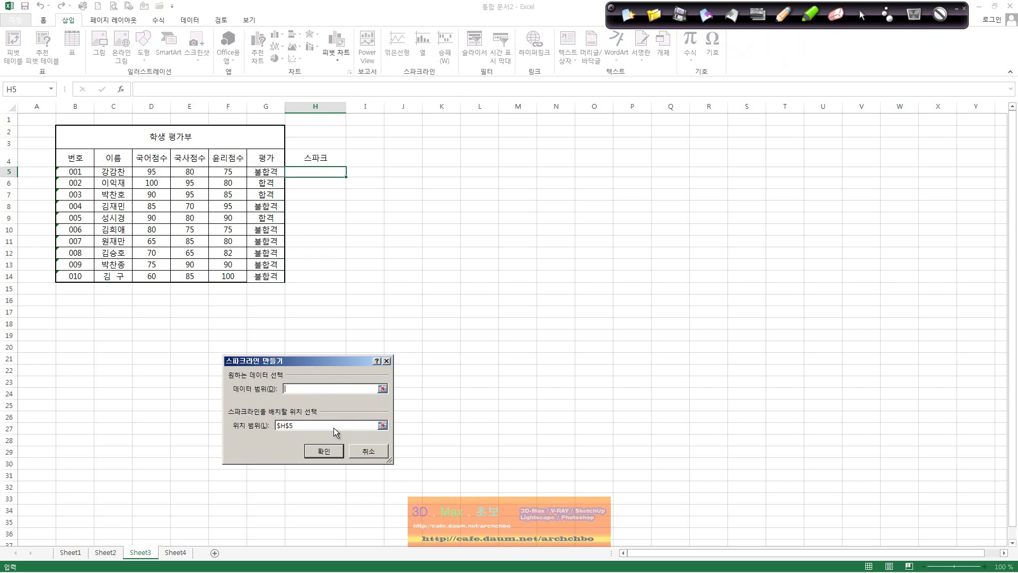
pyautogui.click(383, 389)
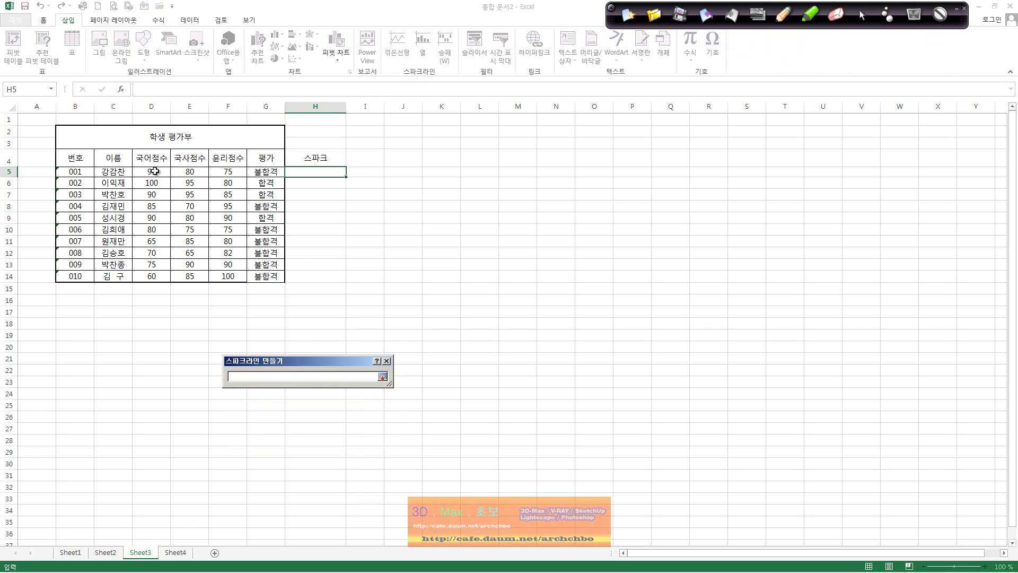
pyautogui.moveTo(155, 170); pyautogui.dragTo(228, 171)
pyautogui.click(382, 376)
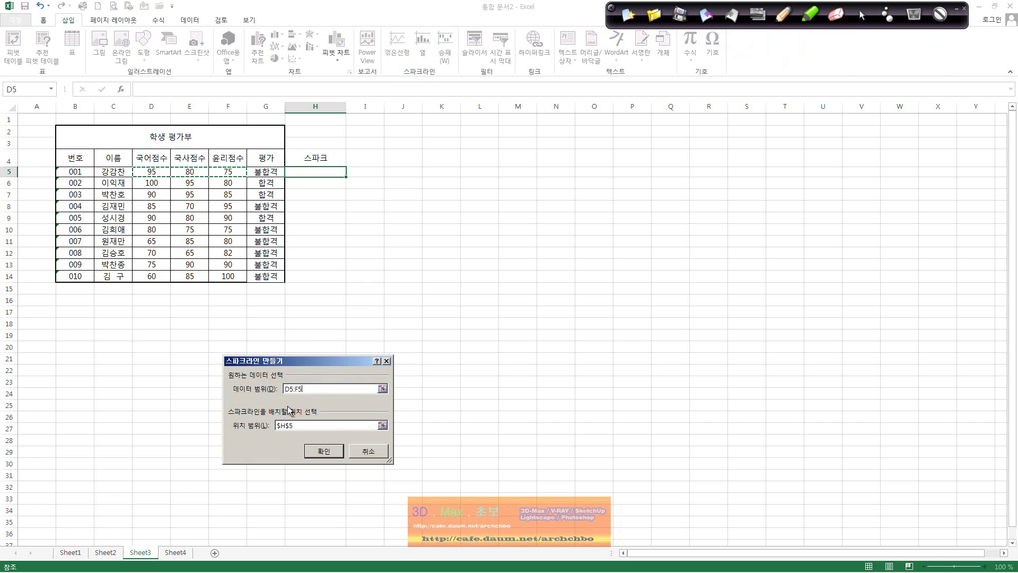
pyautogui.click(339, 451)
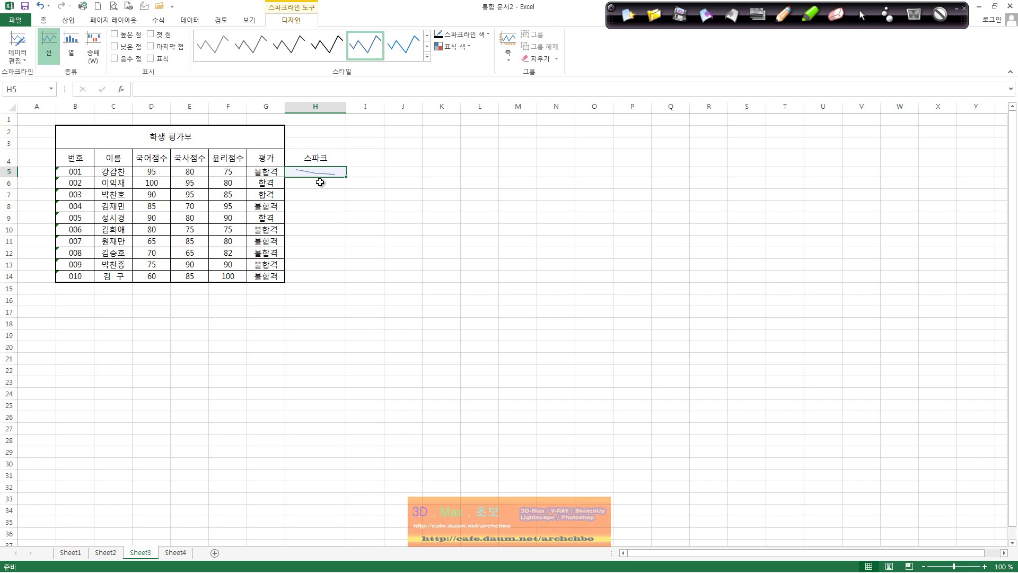
# Step: Insert a win/loss sparkline in H6 using the second student's scores in D6:F6 as the data range
pyautogui.click(340, 180)
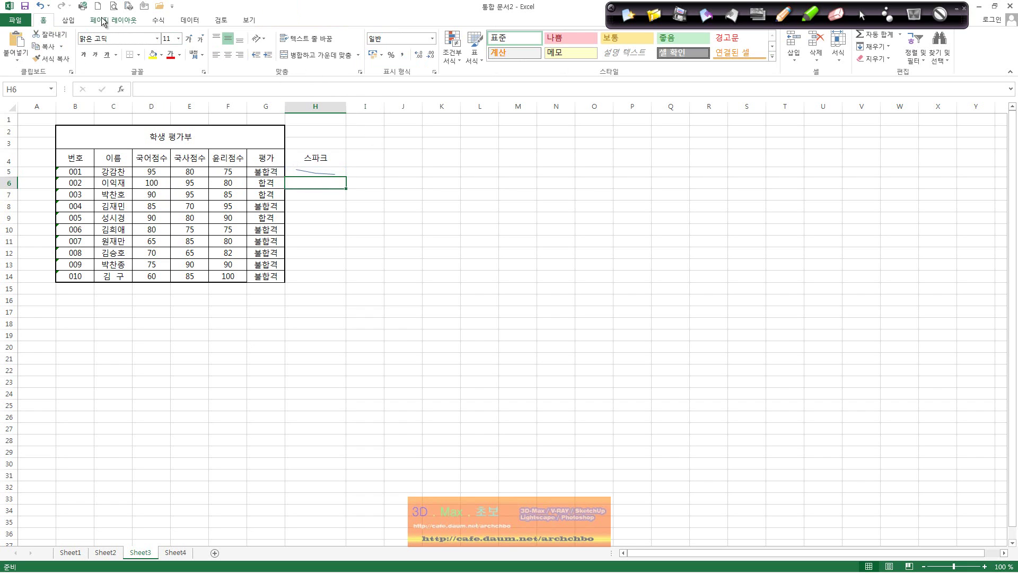
pyautogui.click(68, 20)
pyautogui.click(423, 53)
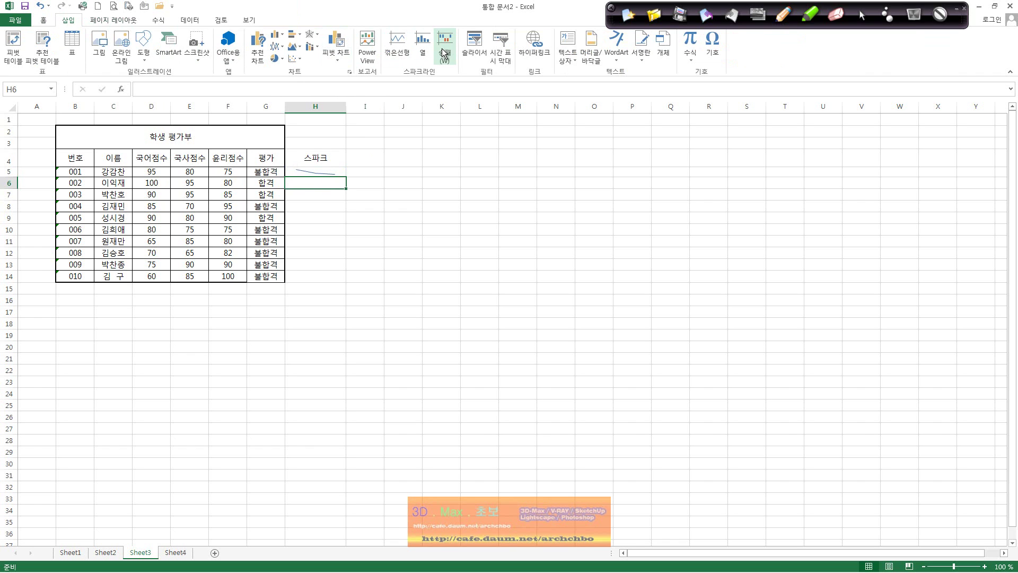
pyautogui.click(383, 388)
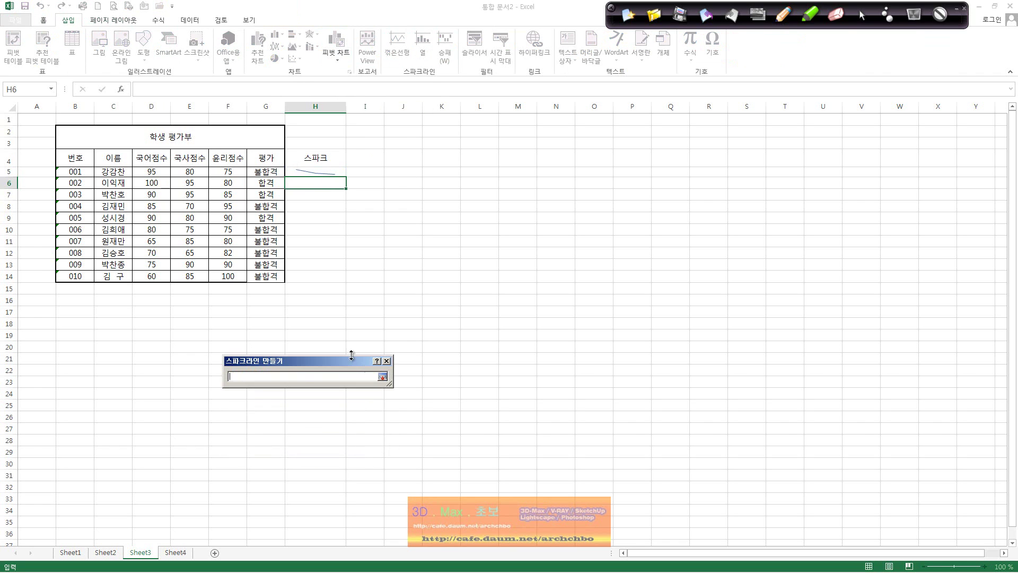
pyautogui.moveTo(152, 180); pyautogui.dragTo(228, 183)
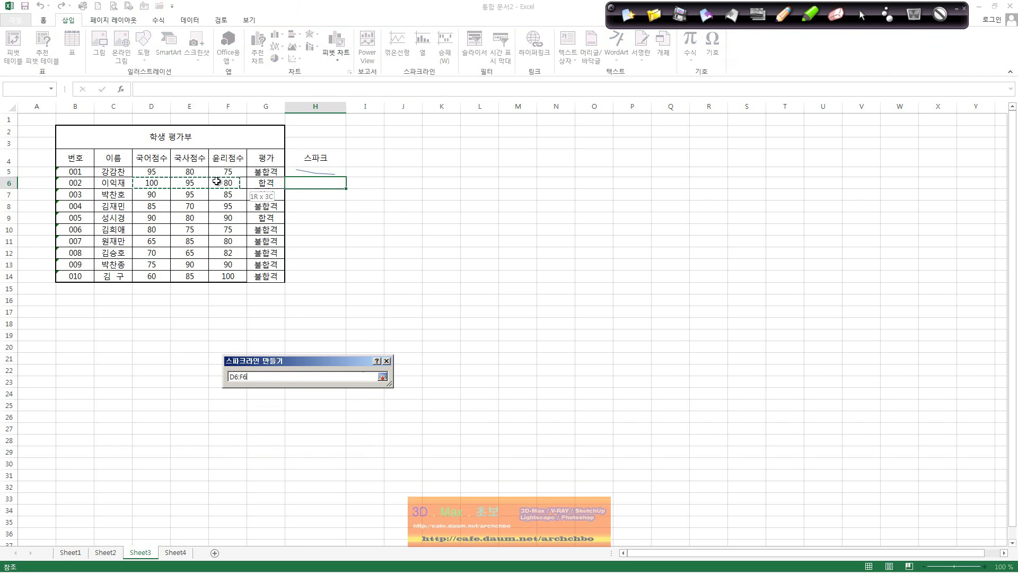
pyautogui.click(382, 376)
pyautogui.click(335, 451)
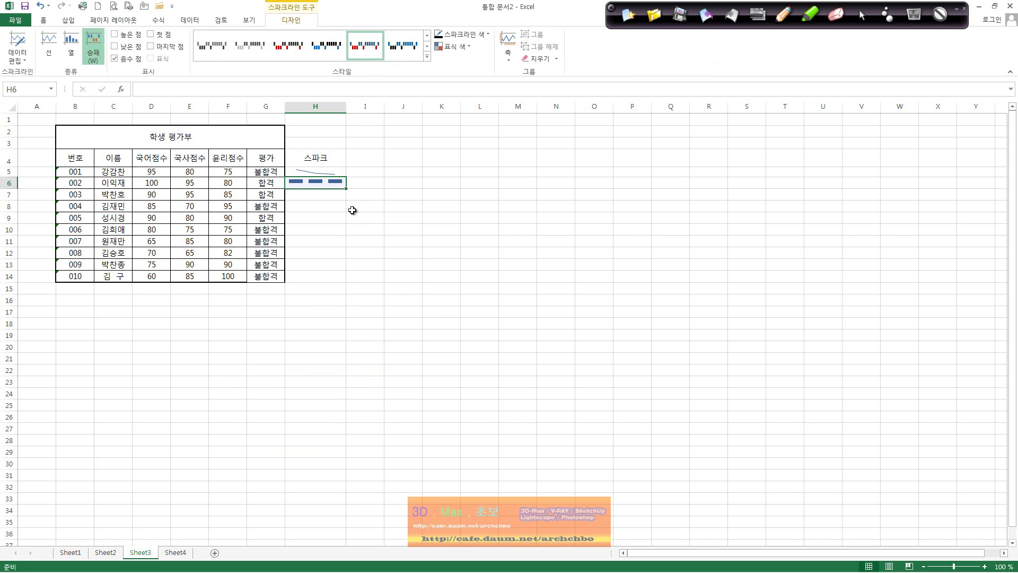
# Step: Try several preset styles on the win/loss sparkline in H6, settle on the first grey style, and browse the remaining styles
pyautogui.click(325, 45)
pyautogui.click(288, 44)
pyautogui.click(254, 44)
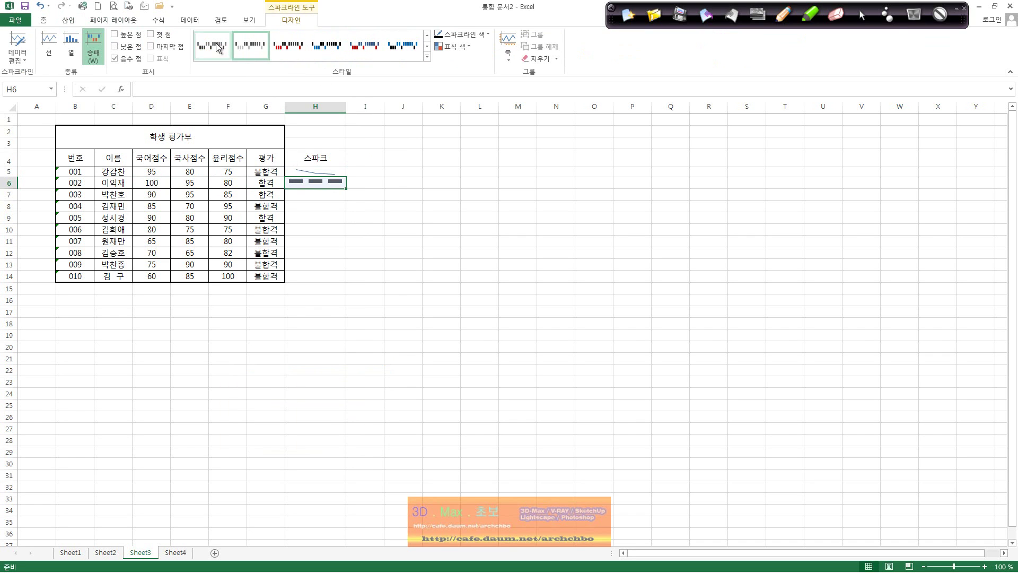
pyautogui.click(427, 47)
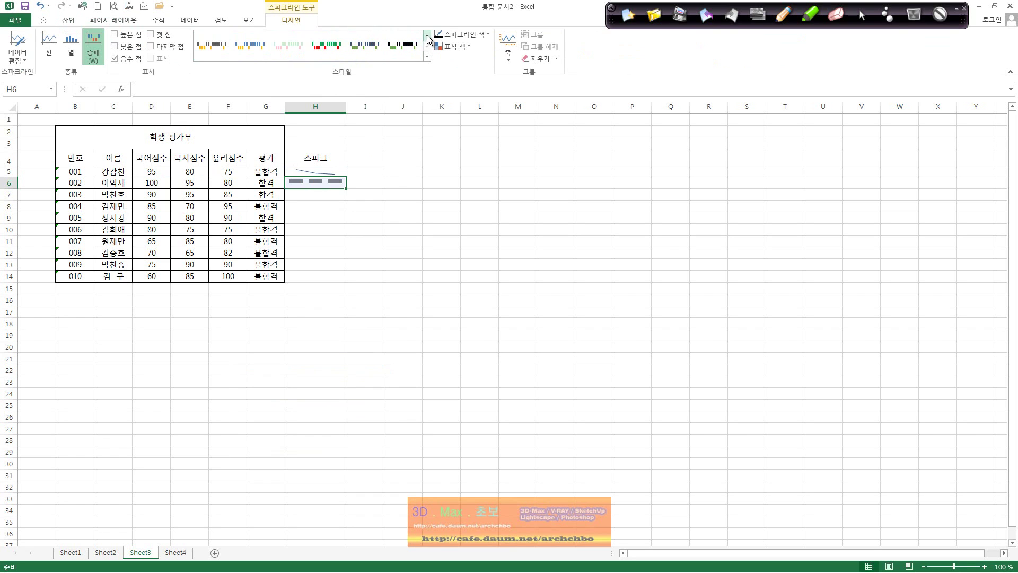
pyautogui.click(427, 34)
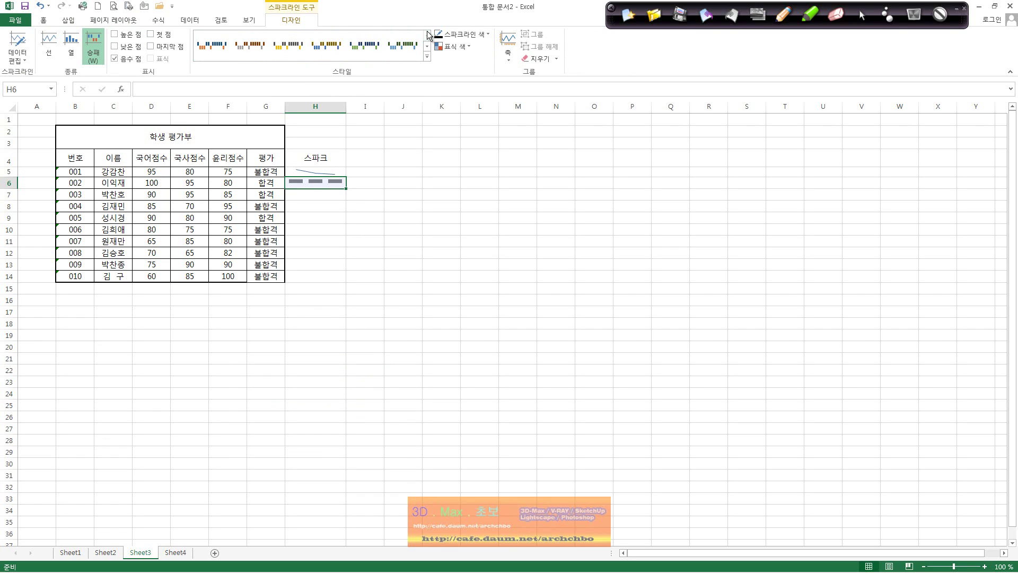
# Step: Change the sparkline in H6 to the line type and then to the column type, and deselect it
pyautogui.click(48, 47)
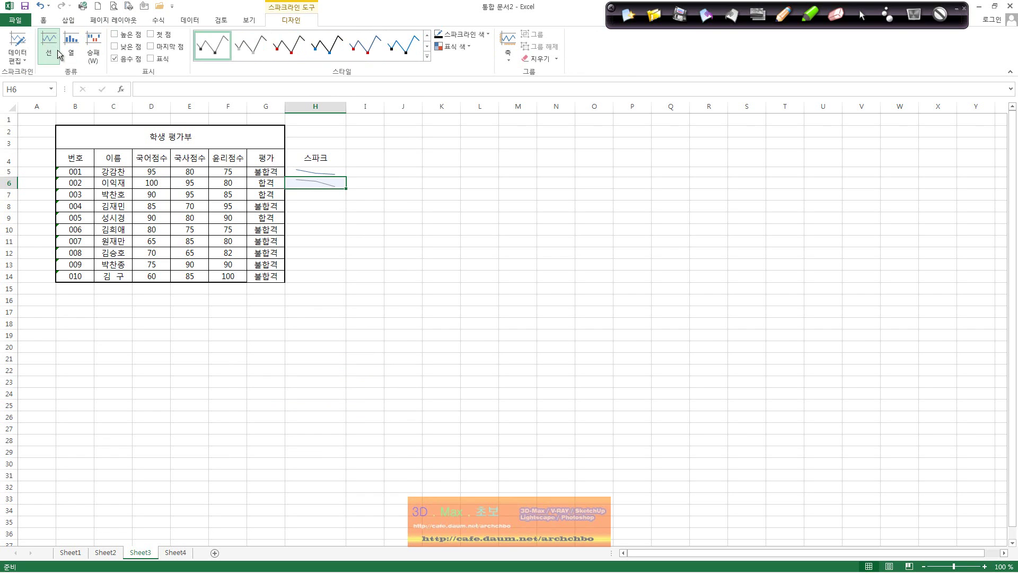
pyautogui.click(73, 49)
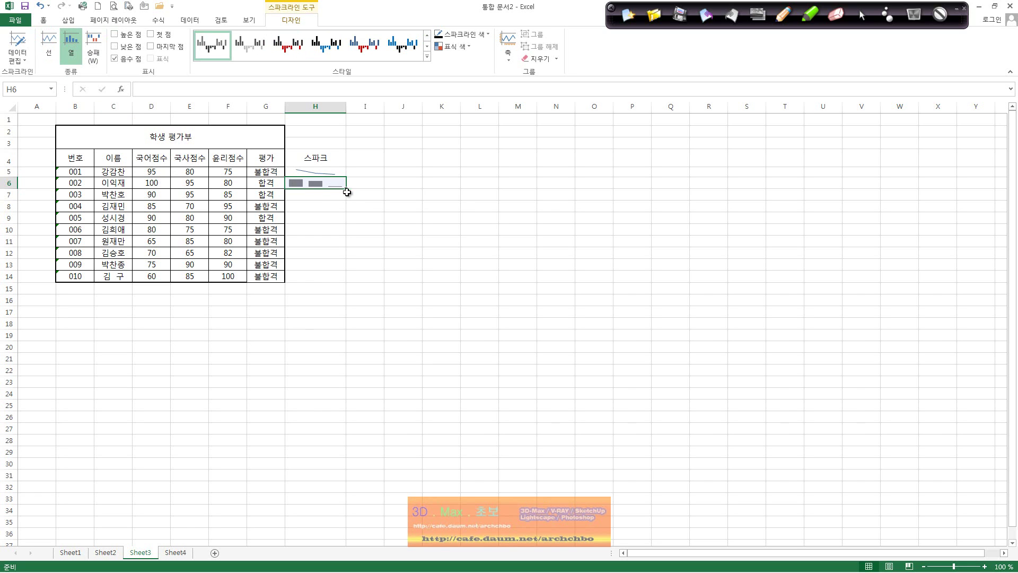
pyautogui.click(351, 274)
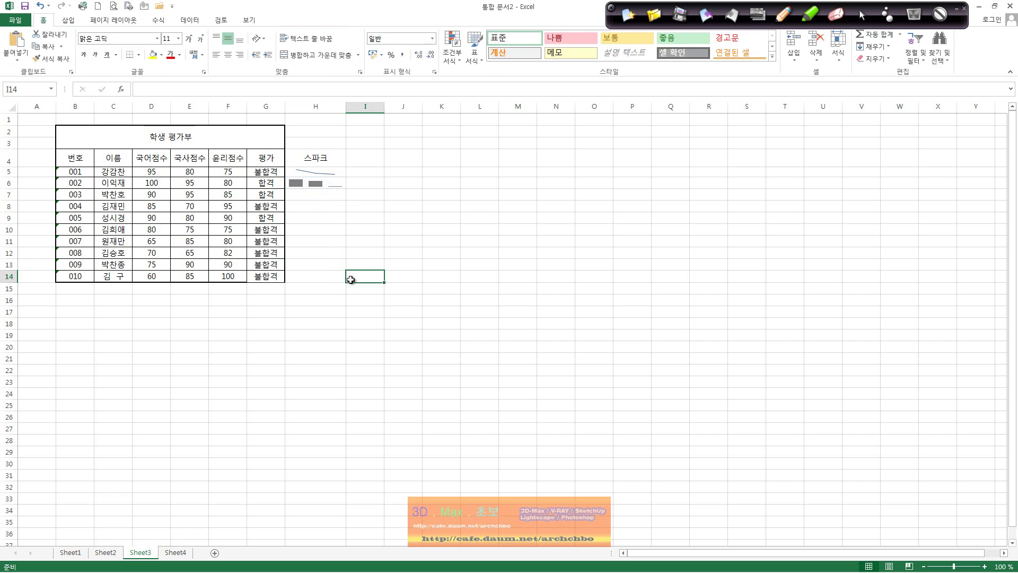